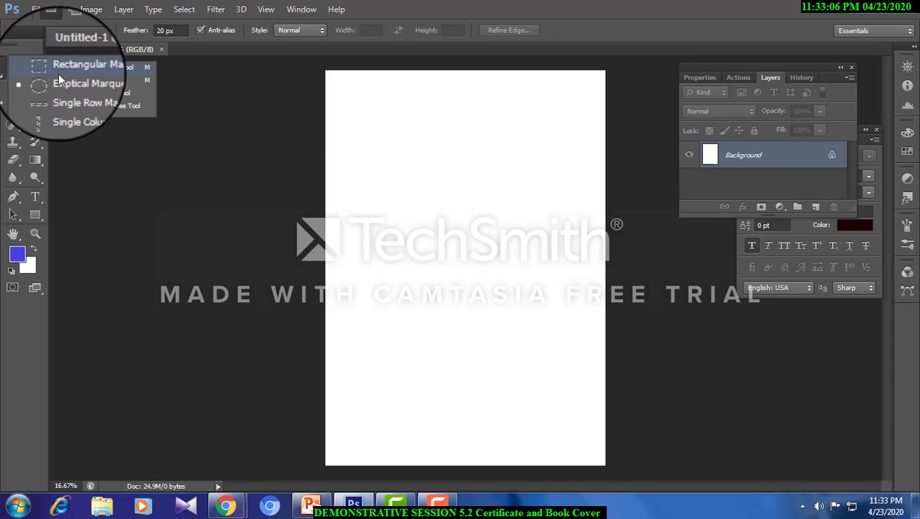
- Select a full-width rectangular band along the page's upper edge with the Rectangular Marquee
{"action": "left_click", "coordinate": [60, 70]}
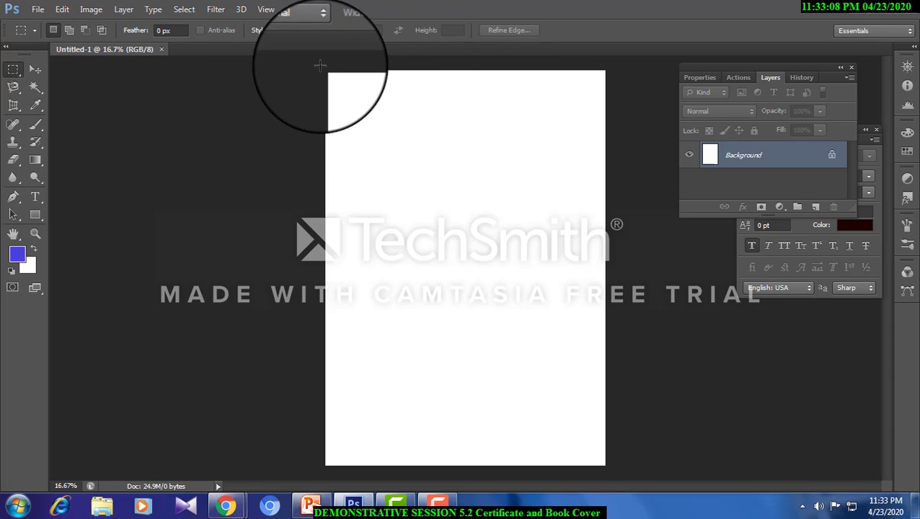
{"action": "left_click_drag", "start_coordinate": [315, 71], "coordinate": [622, 143]}
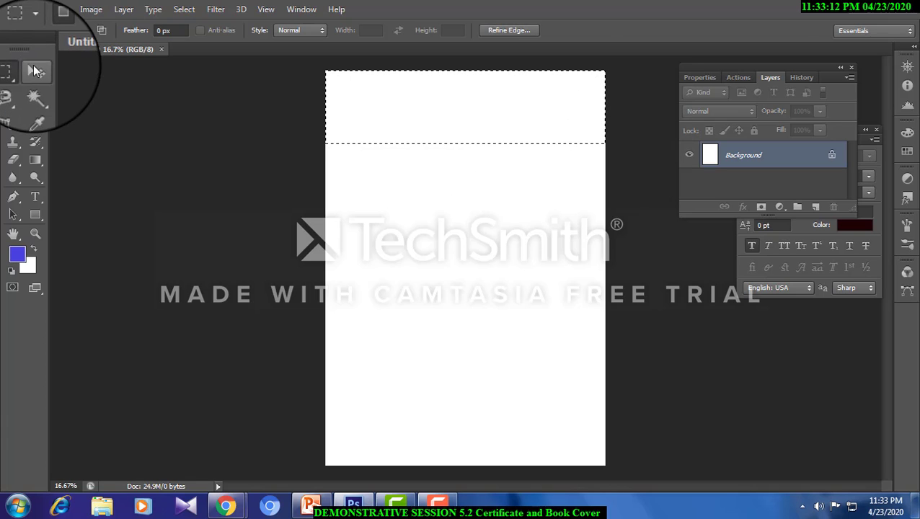
{"action": "left_click", "coordinate": [35, 69]}
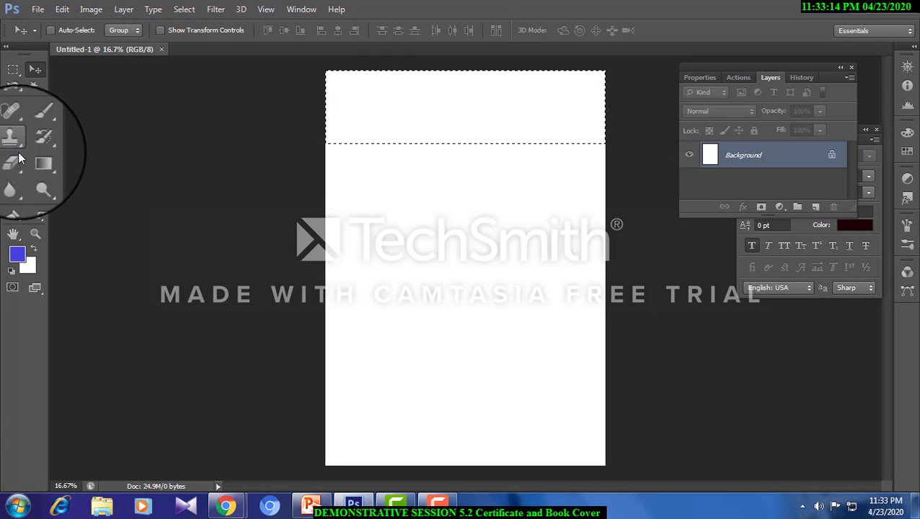
- Fill the selected band with the blue-violet #7872fc using the Paint Bucket and clear the selection
{"action": "right_click", "coordinate": [35, 160]}
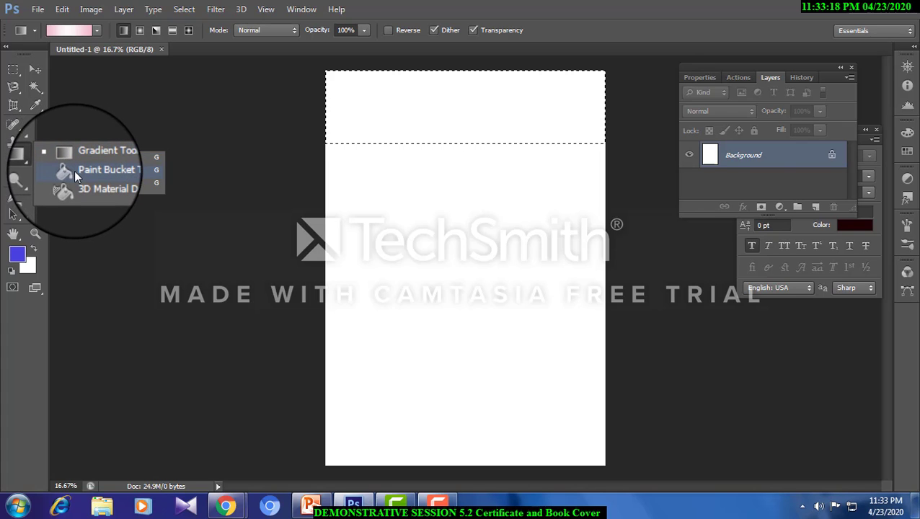
{"action": "left_click", "coordinate": [75, 176]}
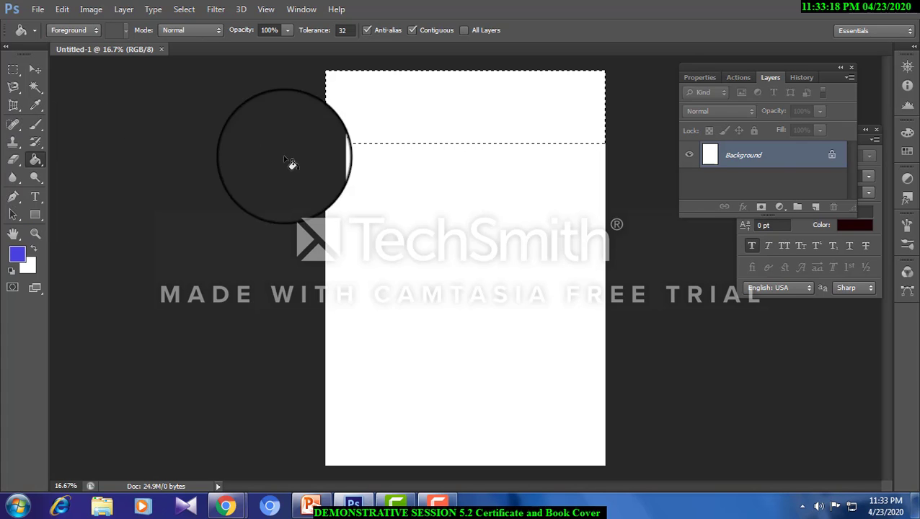
{"action": "left_click", "coordinate": [18, 256]}
{"action": "left_click", "coordinate": [344, 199]}
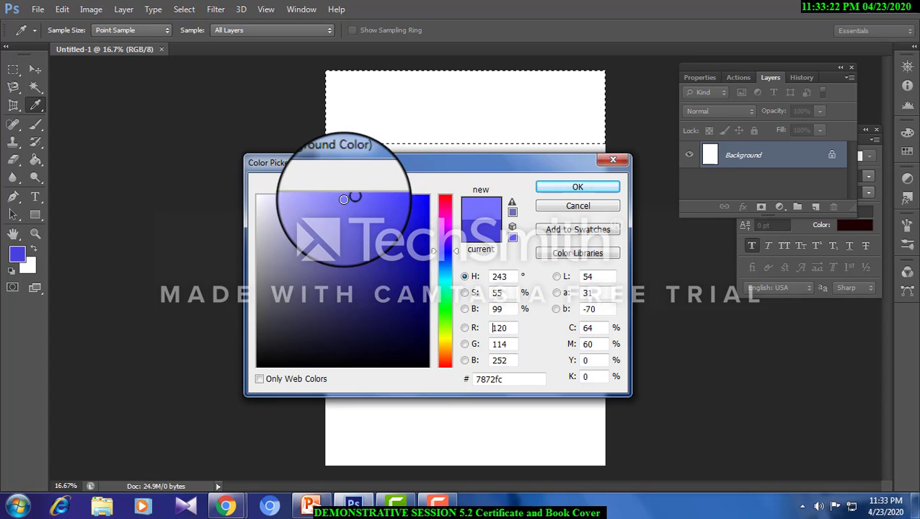
{"action": "left_click", "coordinate": [578, 187]}
{"action": "left_click", "coordinate": [439, 116]}
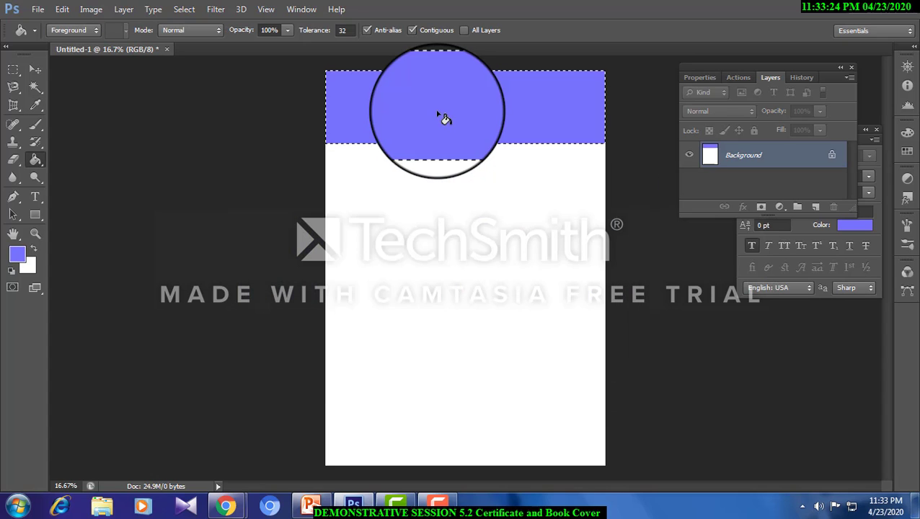
{"action": "left_click", "coordinate": [13, 69]}
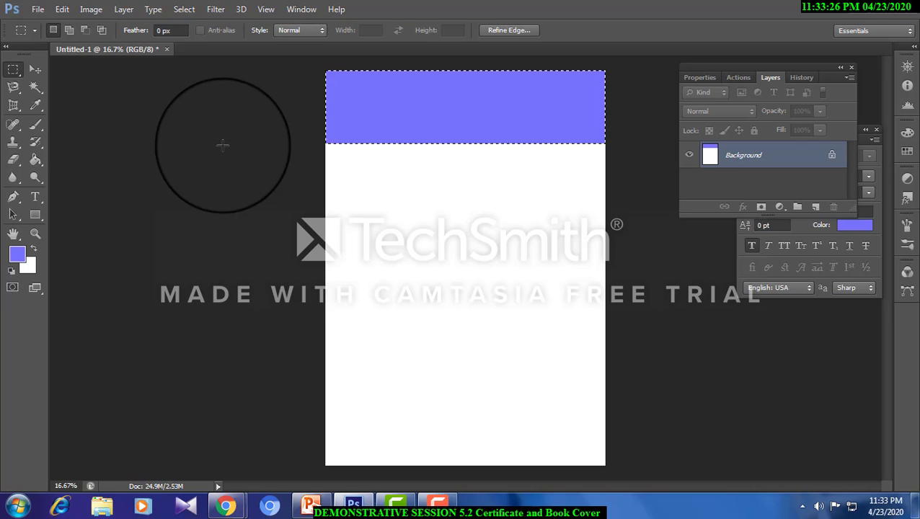
{"action": "left_click", "coordinate": [341, 94]}
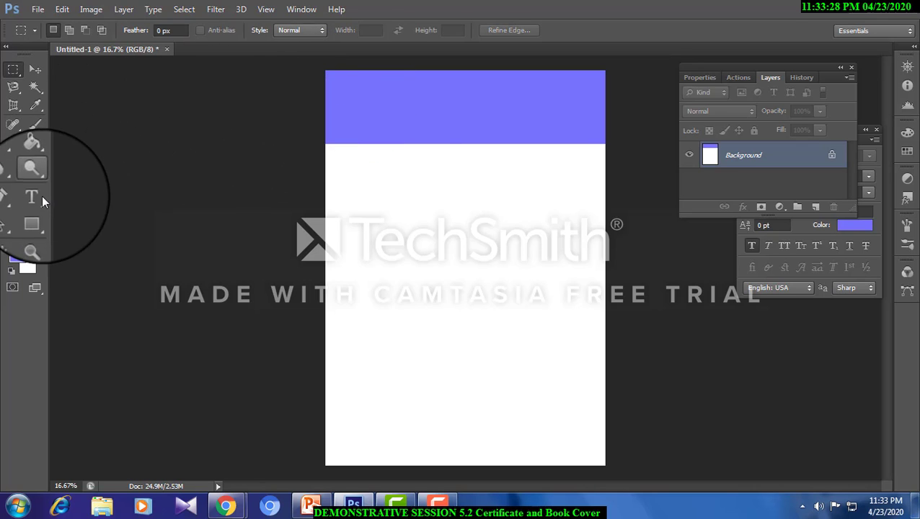
- Add a text box across the blue-violet band reading "St. Joseph's College" and colour the text #f9f9ff
{"action": "left_click", "coordinate": [32, 197]}
{"action": "left_click_drag", "start_coordinate": [341, 82], "coordinate": [598, 119]}
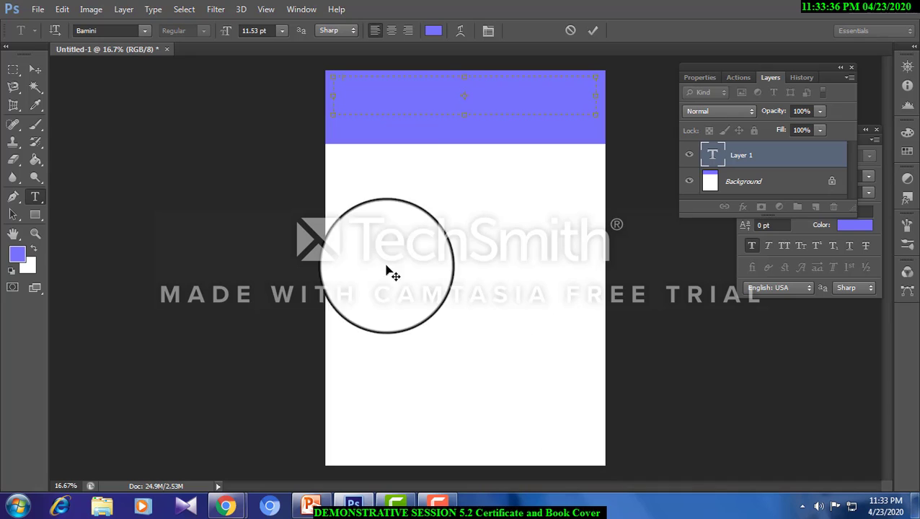
{"action": "left_click_drag", "start_coordinate": [367, 79], "coordinate": [318, 83]}
{"action": "left_click", "coordinate": [429, 31]}
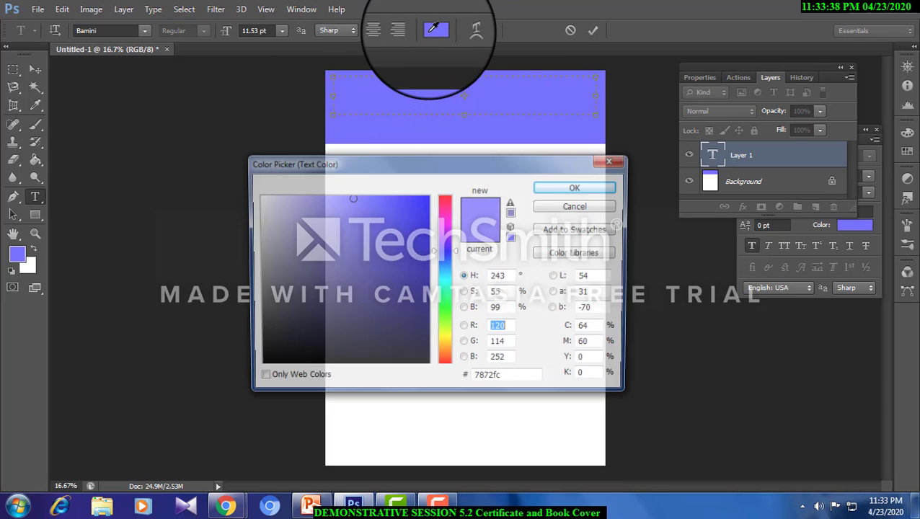
{"action": "left_click", "coordinate": [260, 195]}
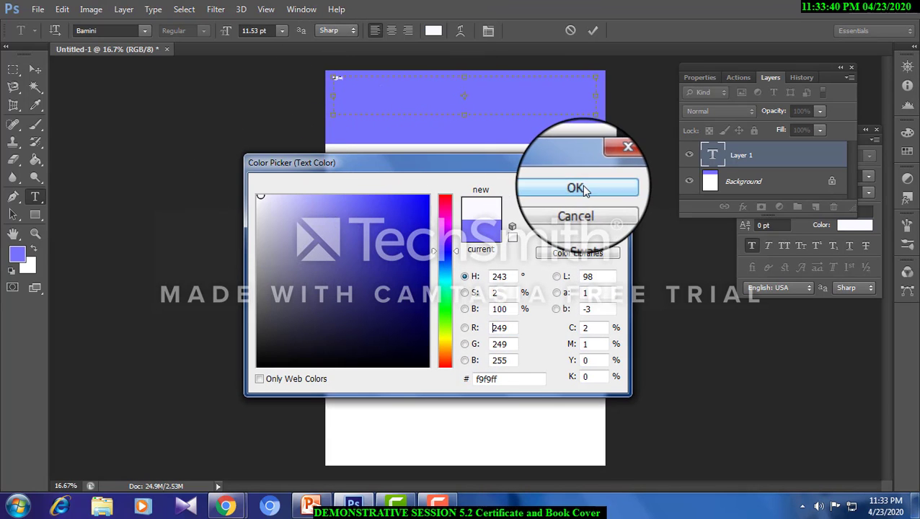
{"action": "left_click", "coordinate": [578, 187]}
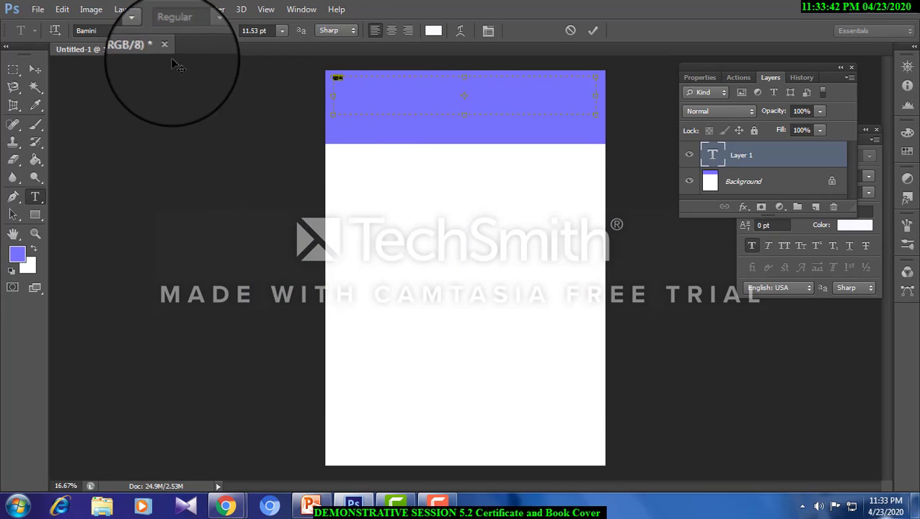
- Set the college name's font to Bookman Old Style and its size to 25.53 pt
{"action": "left_click", "coordinate": [120, 32]}
{"action": "key", "text": "Down"}
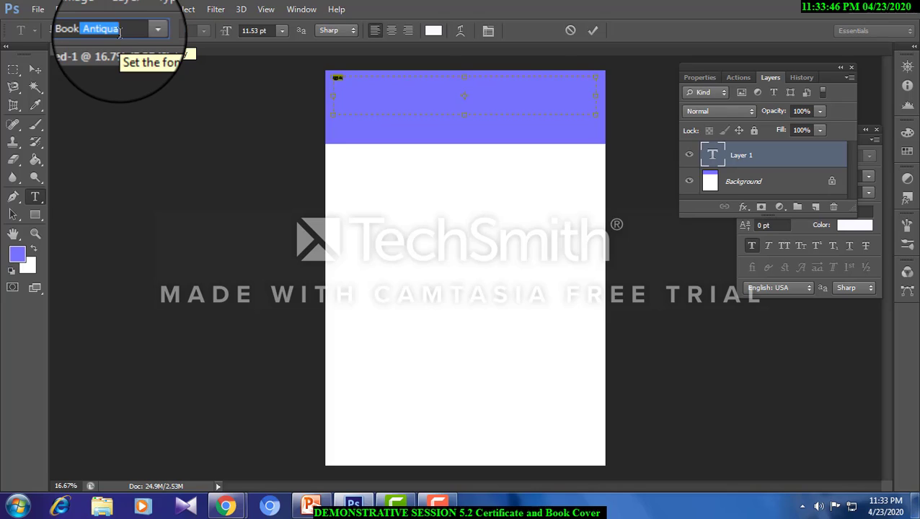
{"action": "type", "text": "man"}
{"action": "key", "text": "Return"}
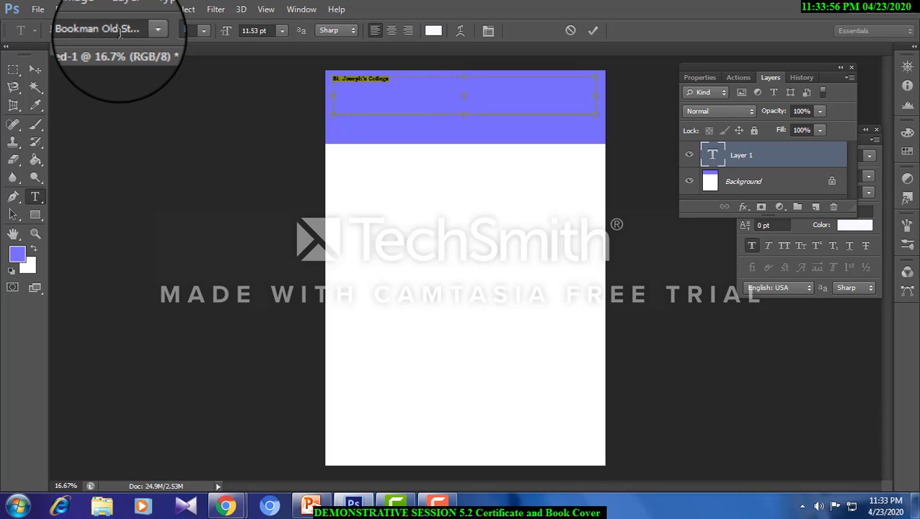
{"action": "key", "text": "ctrl+shift+period"}
{"action": "key", "text": "ctrl+shift+period"}
{"action": "key", "text": "ctrl+shift+period"}
{"action": "key", "text": "ctrl+shift+period"}
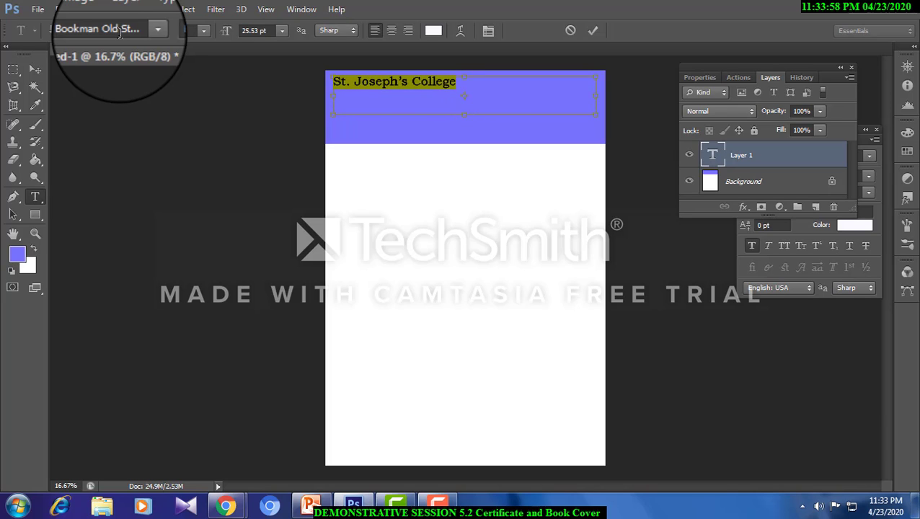
- Append "(Autonomous)" to the college name, centre the line and set its size to 23.53 pt
{"action": "left_click", "coordinate": [463, 87]}
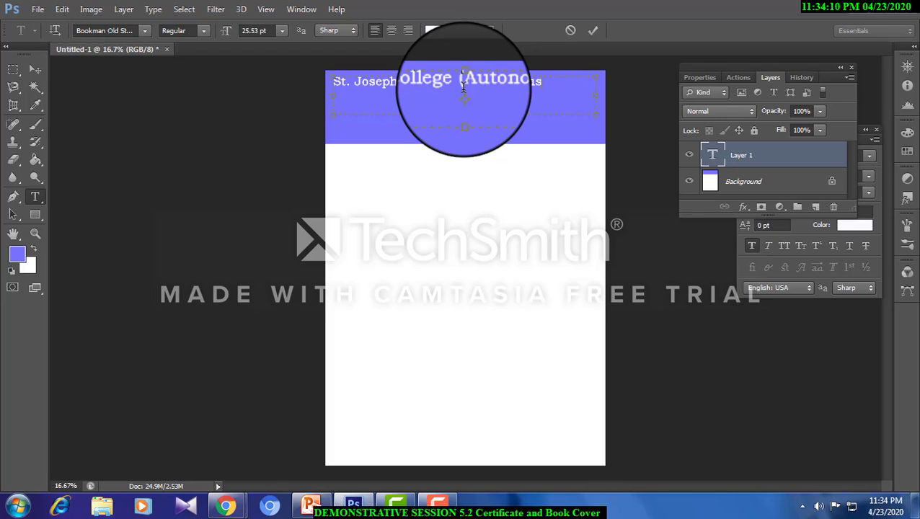
{"action": "left_click_drag", "start_coordinate": [551, 82], "coordinate": [131, 84]}
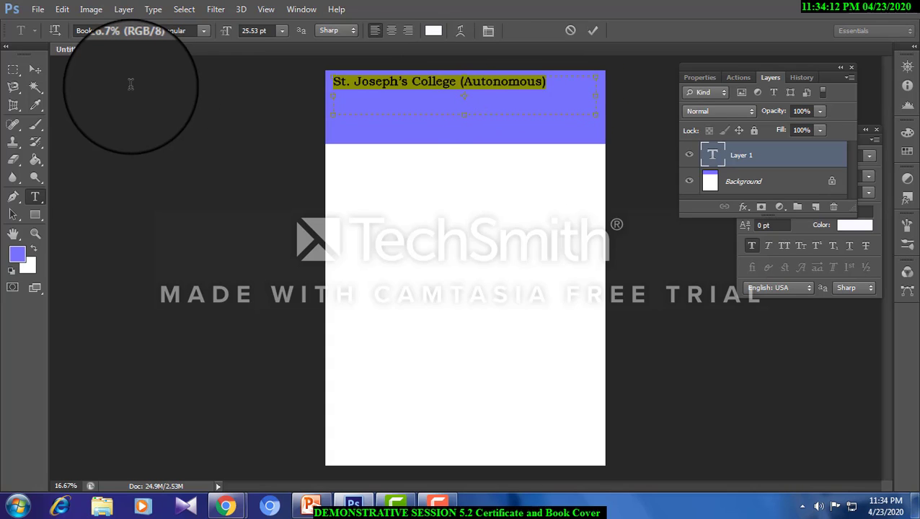
{"action": "key", "text": "ctrl+shift+c"}
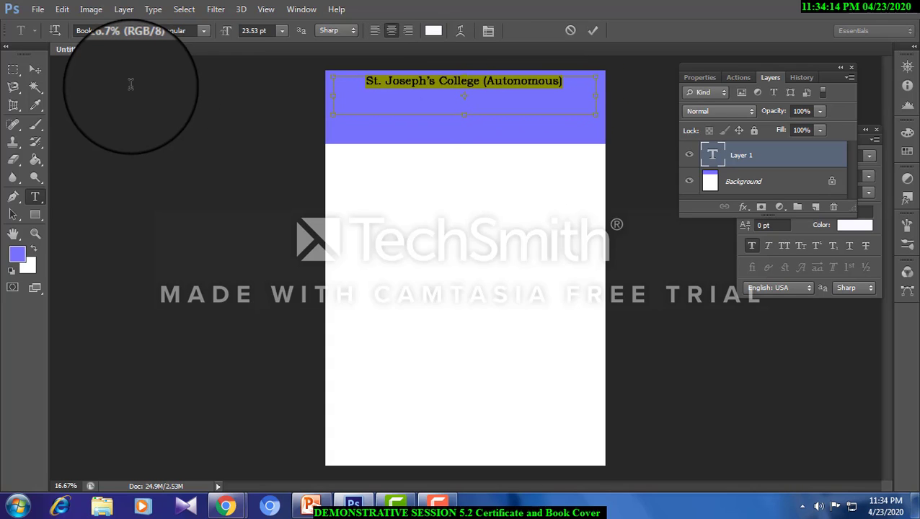
- Duplicate the college name line just below itself and replace the copy's text with the college's city and postal code
{"action": "left_click", "coordinate": [35, 69]}
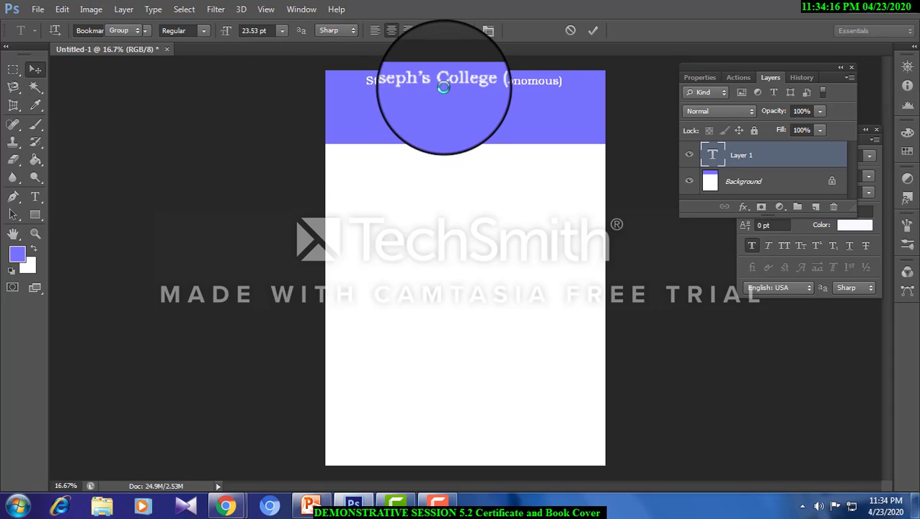
{"action": "left_click_drag", "start_coordinate": [449, 84], "coordinate": [457, 117]}
{"action": "left_click", "coordinate": [39, 199]}
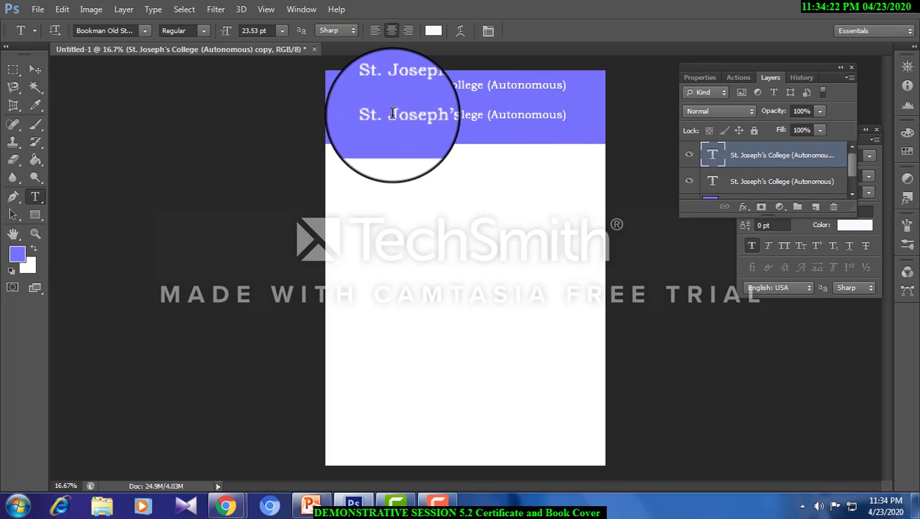
{"action": "left_click", "coordinate": [379, 116]}
{"action": "key", "text": "ctrl+a"}
{"action": "key", "text": "BackSpace"}
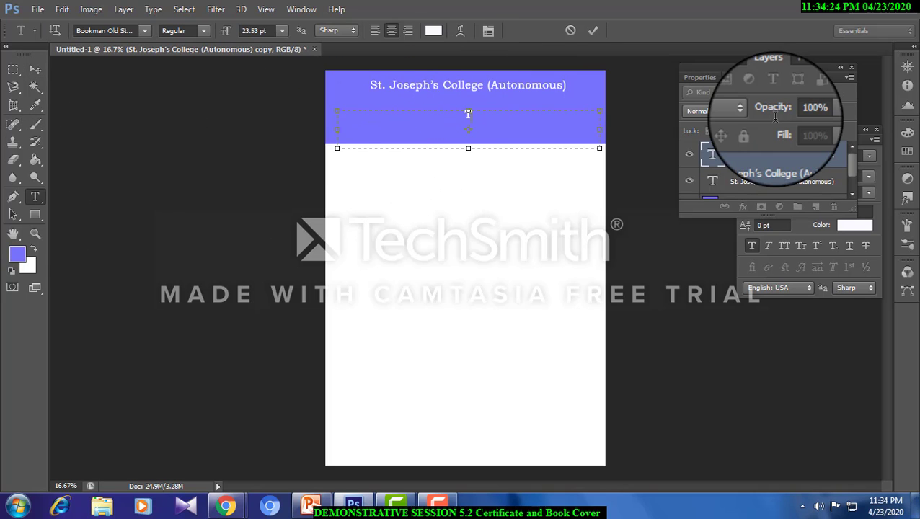
{"action": "type", "text": "Tiruchirappalli"}
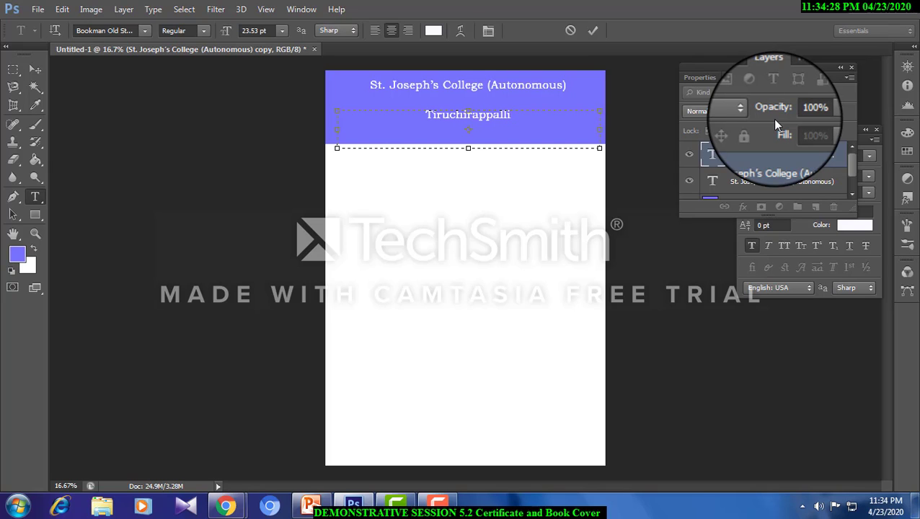
{"action": "type", "text": " - 620002"}
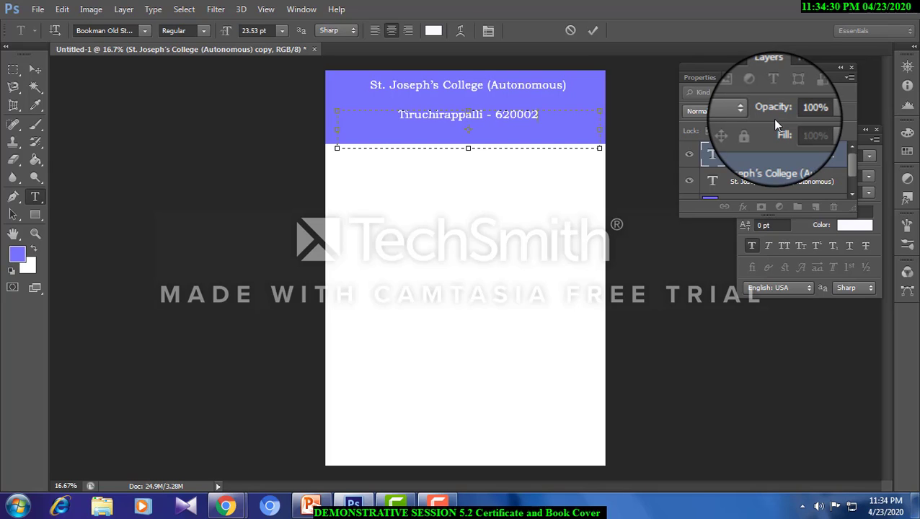
- Move the city line and the college name line slightly down within the header band
{"action": "left_click", "coordinate": [35, 68]}
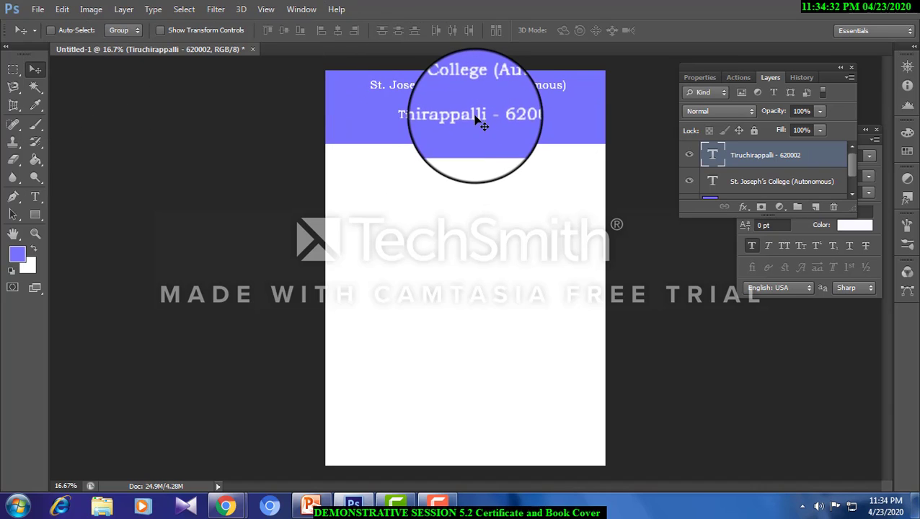
{"action": "left_click_drag", "start_coordinate": [476, 119], "coordinate": [476, 127]}
{"action": "right_click", "coordinate": [476, 90]}
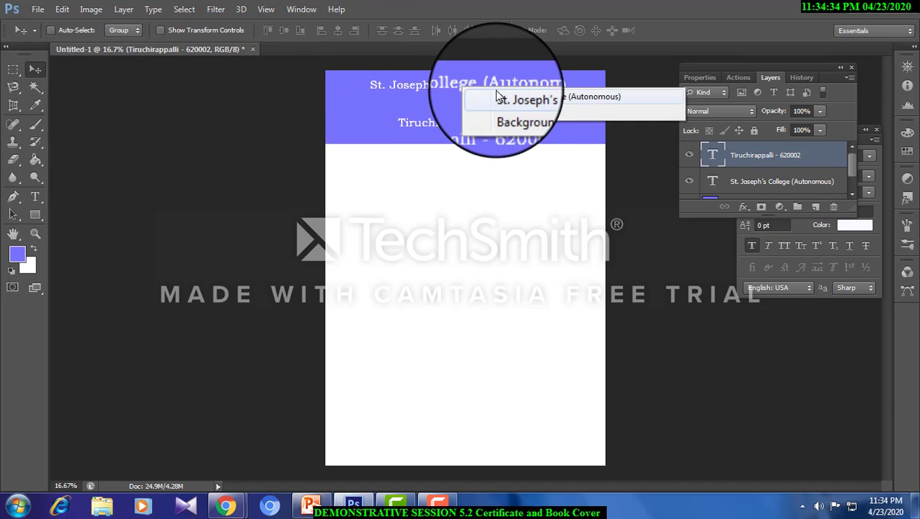
{"action": "left_click", "coordinate": [494, 94]}
{"action": "left_click_drag", "start_coordinate": [493, 91], "coordinate": [497, 97]}
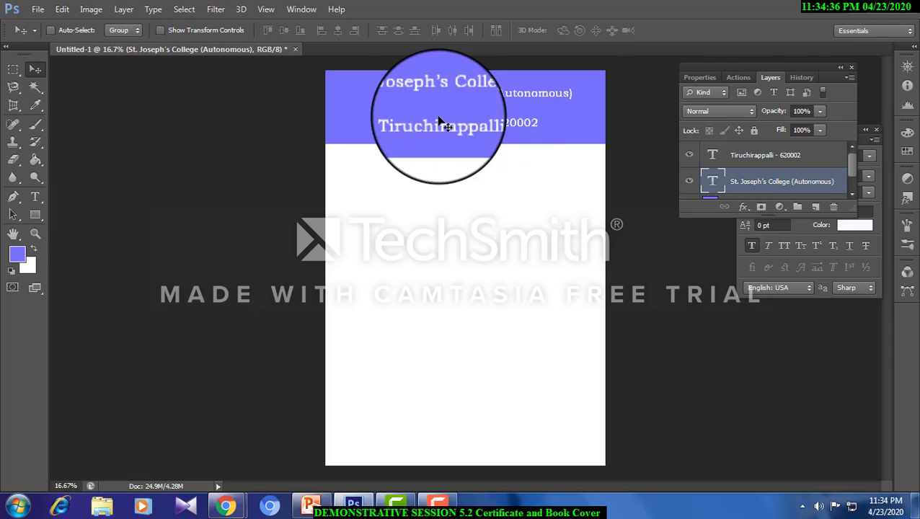
- Add a text box between the two header lines reading "Special Heritage status awarded by UGC"
{"action": "left_click", "coordinate": [35, 196]}
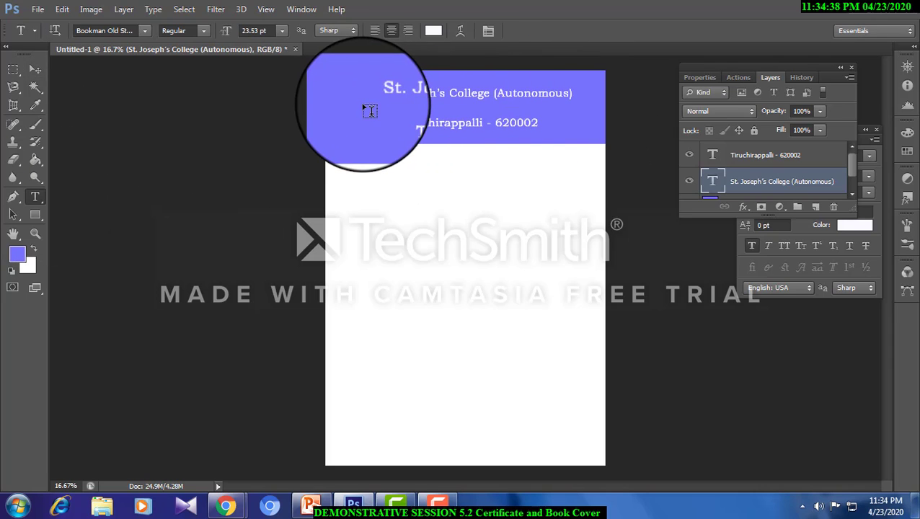
{"action": "left_click_drag", "start_coordinate": [364, 108], "coordinate": [582, 116]}
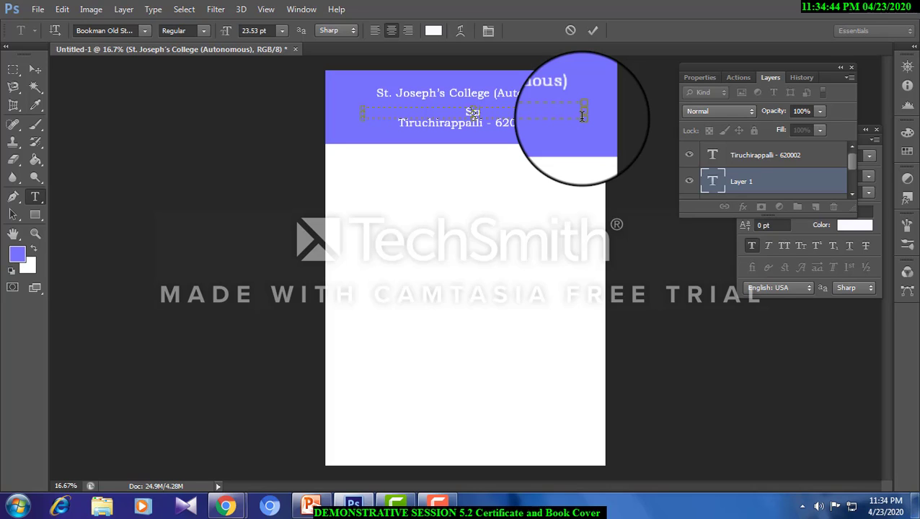
{"action": "type", "text": "Special Her"}
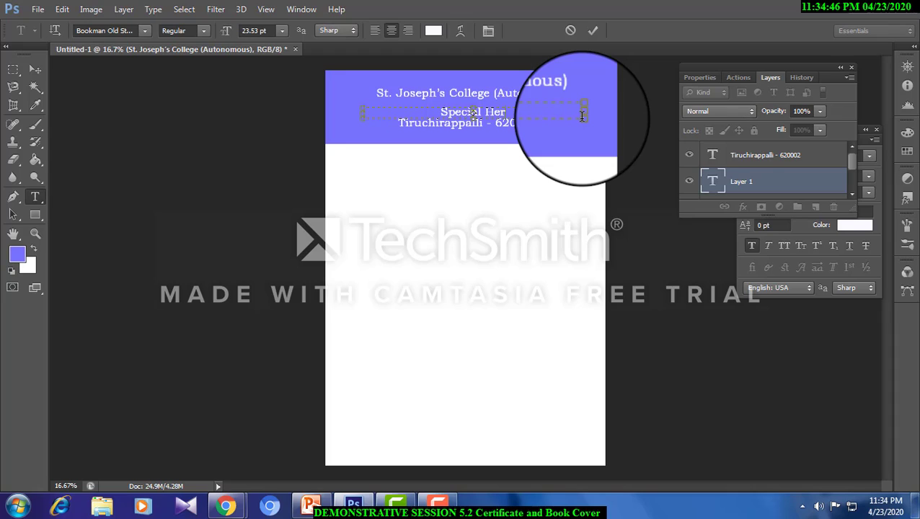
{"action": "type", "text": "itage st"}
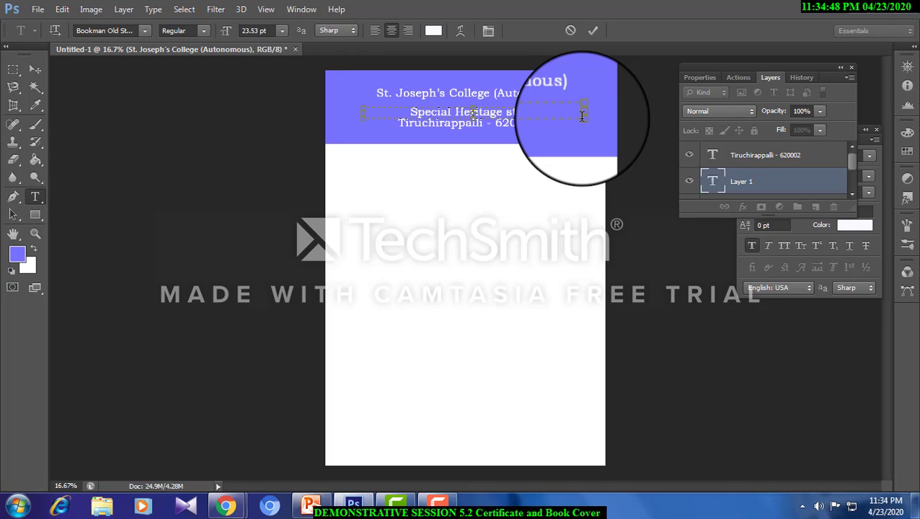
{"action": "type", "text": "atus awarde"}
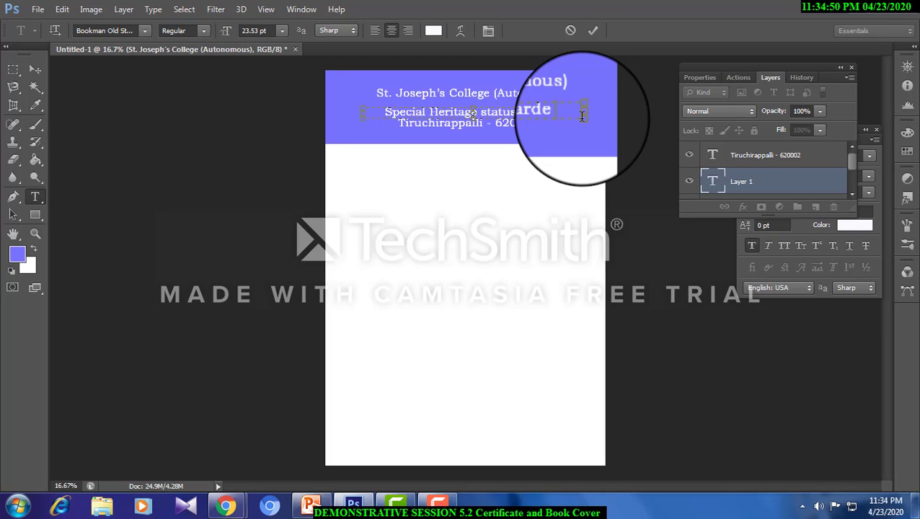
{"action": "type", "text": "d by UG"}
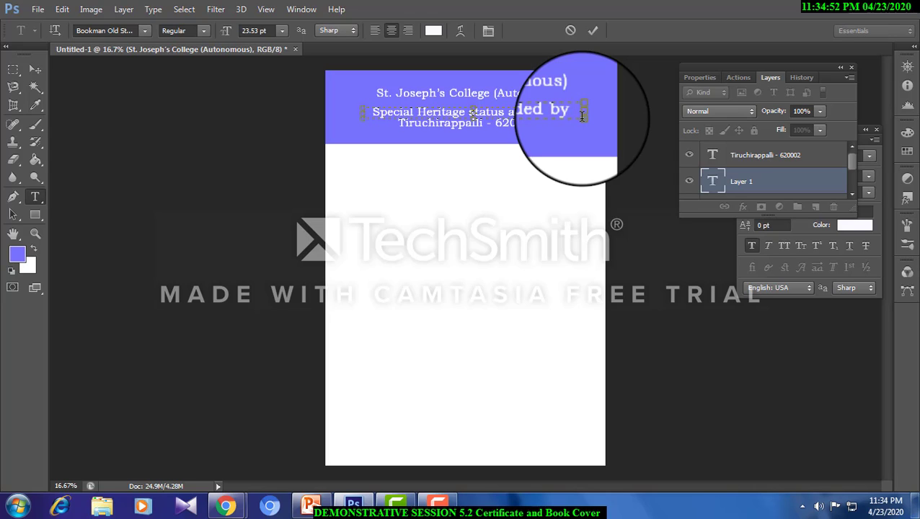
- Reduce the whole heritage status line to 17.53 pt and commit the text
{"action": "key", "text": "ctrl+a"}
{"action": "key", "text": "ctrl+shift+comma"}
{"action": "key", "text": "ctrl+shift+comma"}
{"action": "key", "text": "ctrl+shift+comma"}
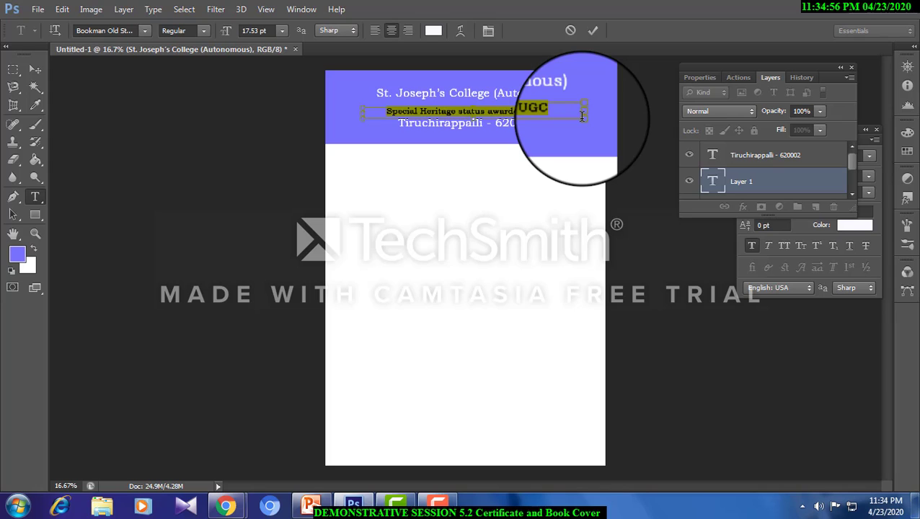
{"action": "left_click", "coordinate": [35, 68]}
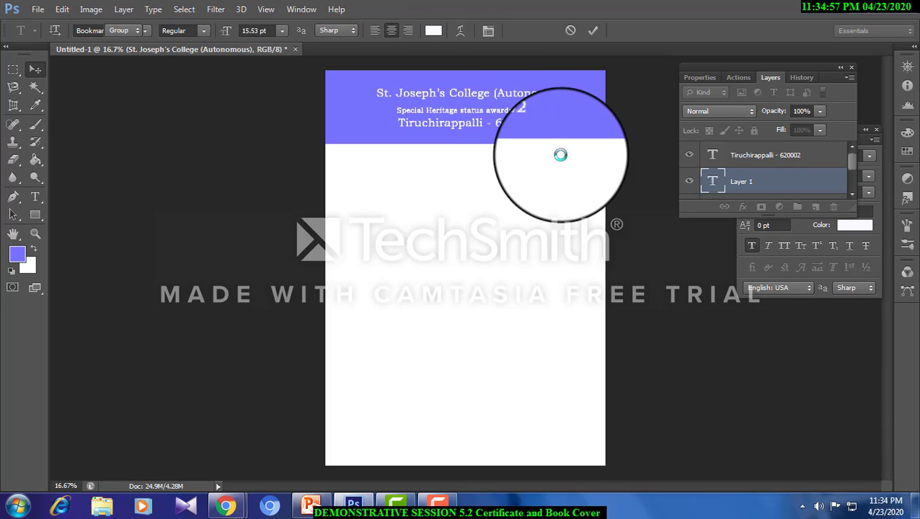
- Move the heritage status line and the college name line slightly up within the header band
{"action": "left_click_drag", "start_coordinate": [544, 124], "coordinate": [543, 86]}
{"action": "right_click", "coordinate": [531, 94]}
{"action": "left_click", "coordinate": [550, 100]}
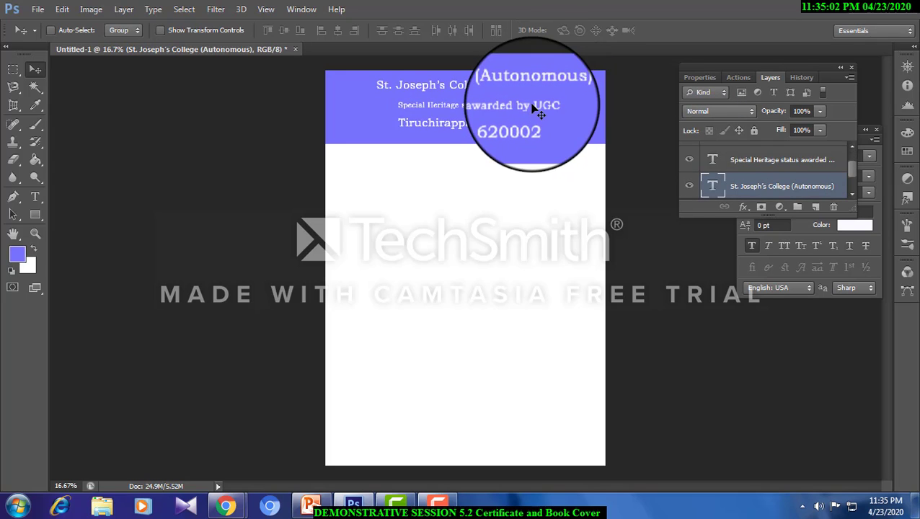
- Nudge the heritage status line slightly down and to the left, placing it just above the city line
{"action": "right_click", "coordinate": [541, 107]}
{"action": "left_click", "coordinate": [554, 111]}
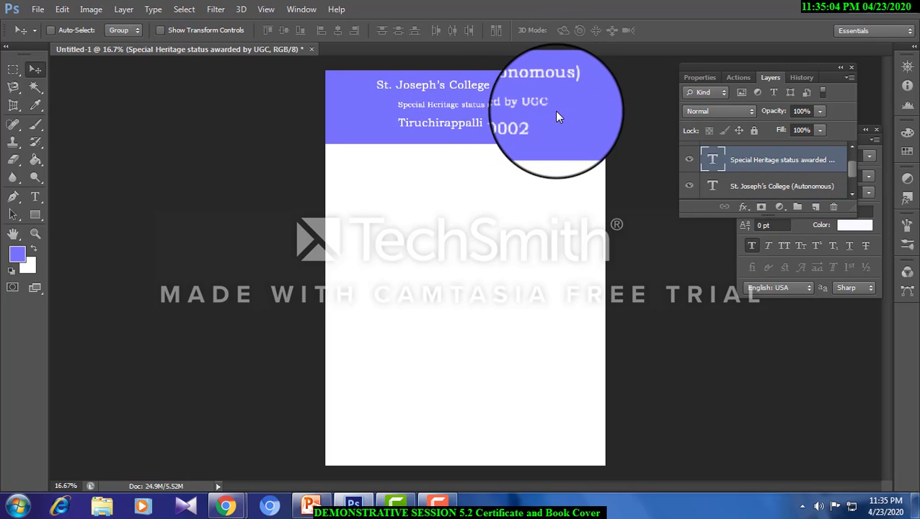
{"action": "key", "text": "Down"}
{"action": "key", "text": "Down"}
{"action": "key", "text": "Down"}
{"action": "key", "text": "Down"}
{"action": "key", "text": "Down"}
{"action": "key", "text": "Down"}
{"action": "key", "text": "Down"}
{"action": "key", "text": "Down"}
{"action": "key", "text": "Left"}
{"action": "key", "text": "Left"}
{"action": "key", "text": "Left"}
{"action": "key", "text": "Left"}
{"action": "key", "text": "Left"}
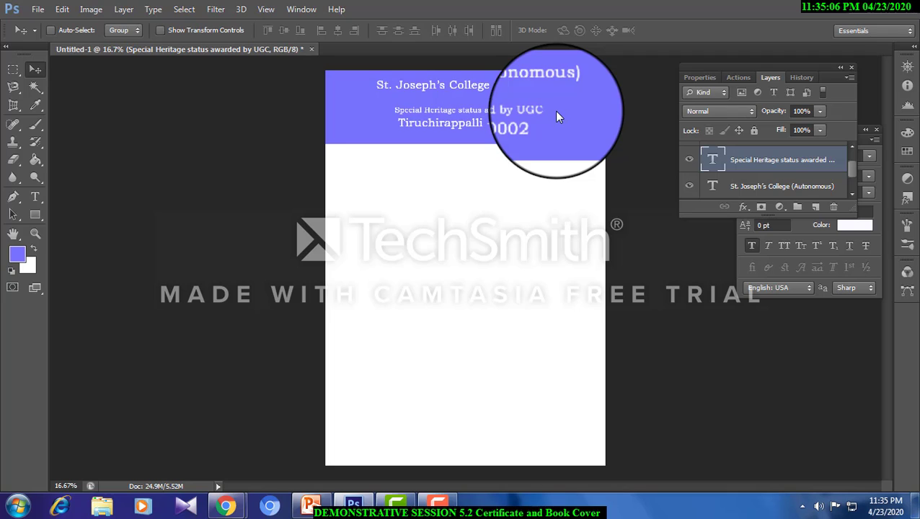
{"action": "key", "text": "Left"}
{"action": "key", "text": "Left"}
{"action": "key", "text": "Left"}
{"action": "key", "text": "Left"}
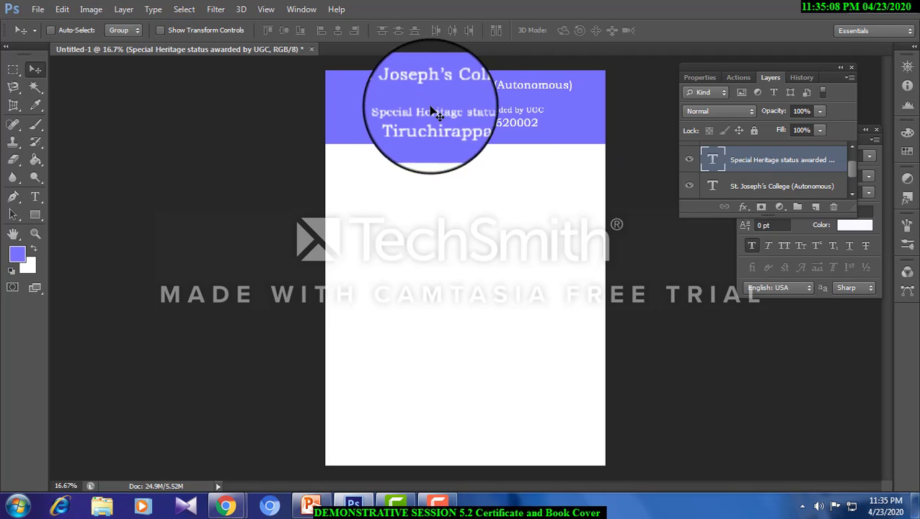
- Duplicate the heritage status line within the header band and replace the lower line's text with "Accredited with A+ Grade by NAAC"
{"action": "mouse_move", "coordinate": [441, 112]}
{"action": "left_mouse_down"}
{"action": "mouse_move", "coordinate": [441, 99]}
{"action": "mouse_move", "coordinate": [441, 112]}
{"action": "left_mouse_up"}
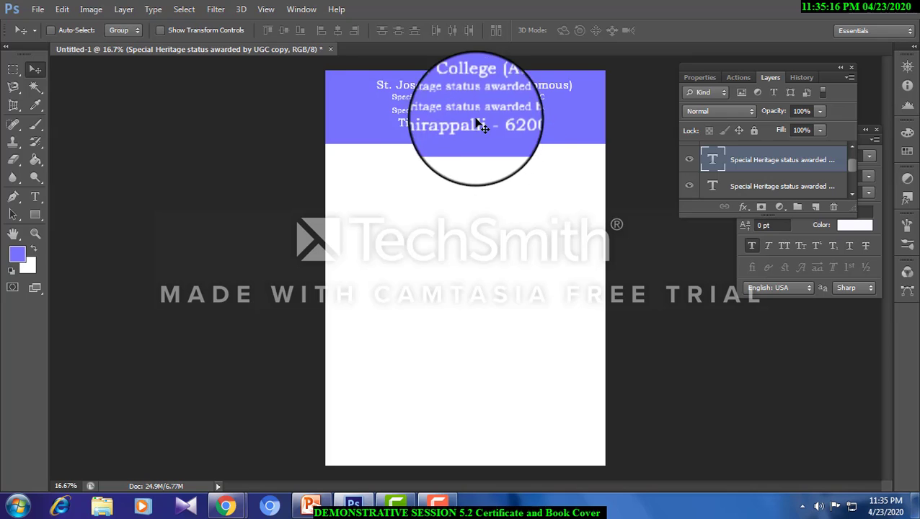
{"action": "left_click", "coordinate": [34, 196]}
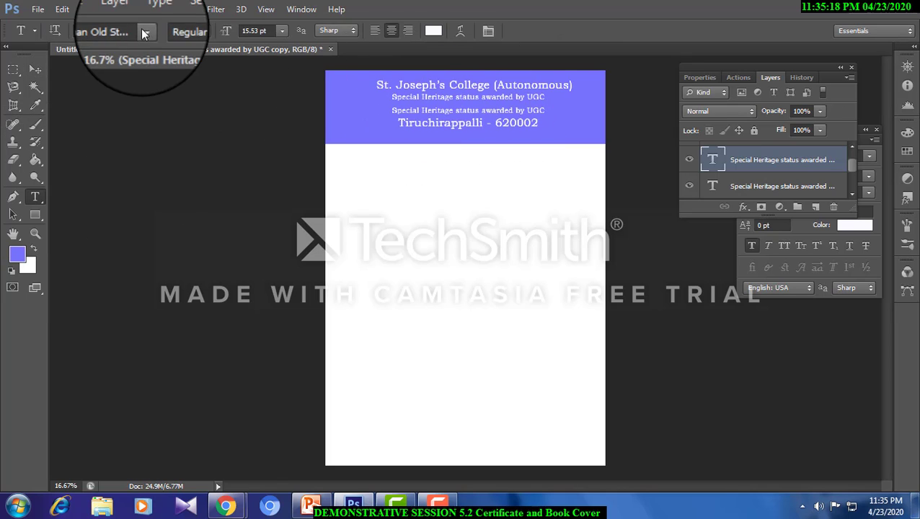
{"action": "left_click", "coordinate": [124, 8]}
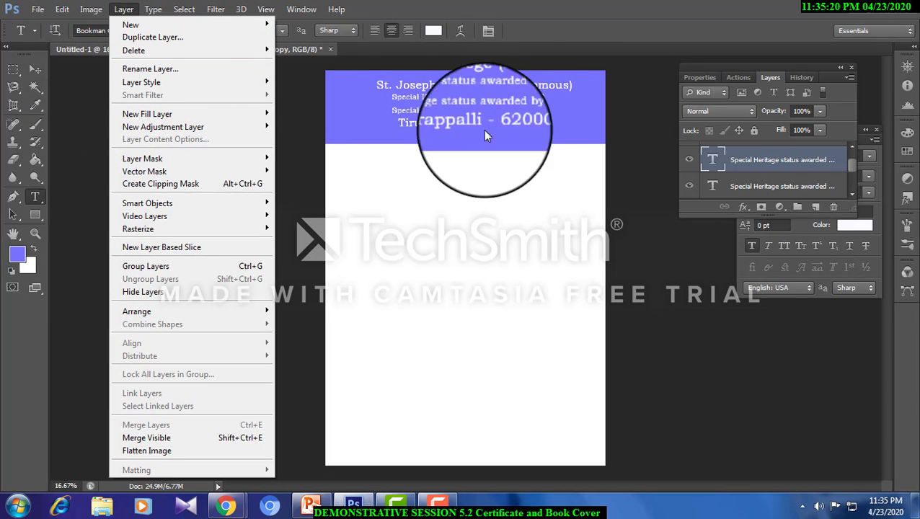
{"action": "left_click", "coordinate": [434, 108]}
{"action": "left_click_drag", "start_coordinate": [381, 111], "coordinate": [609, 111]}
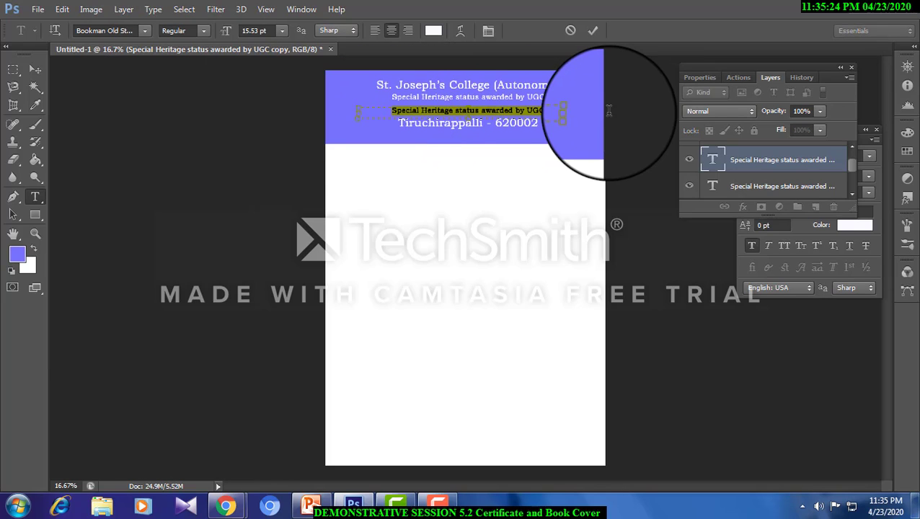
{"action": "key", "text": "BackSpace"}
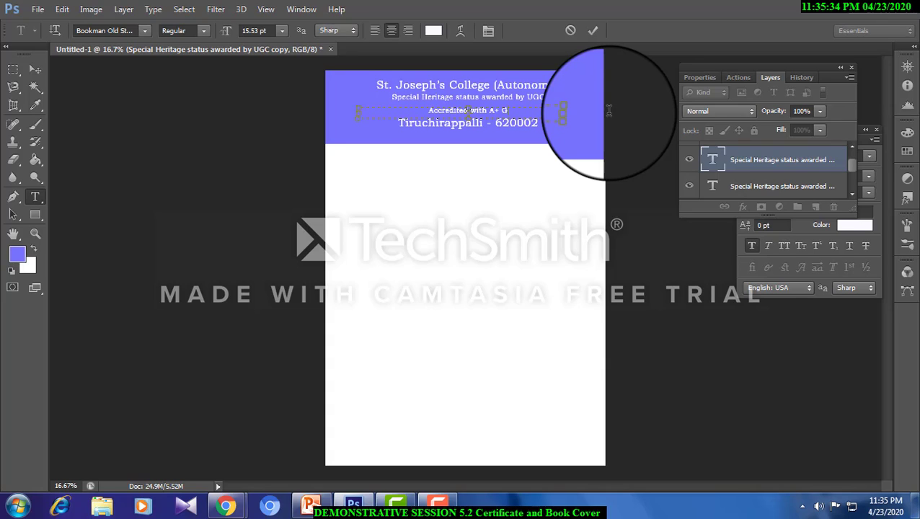
{"action": "type", "text": "by"}
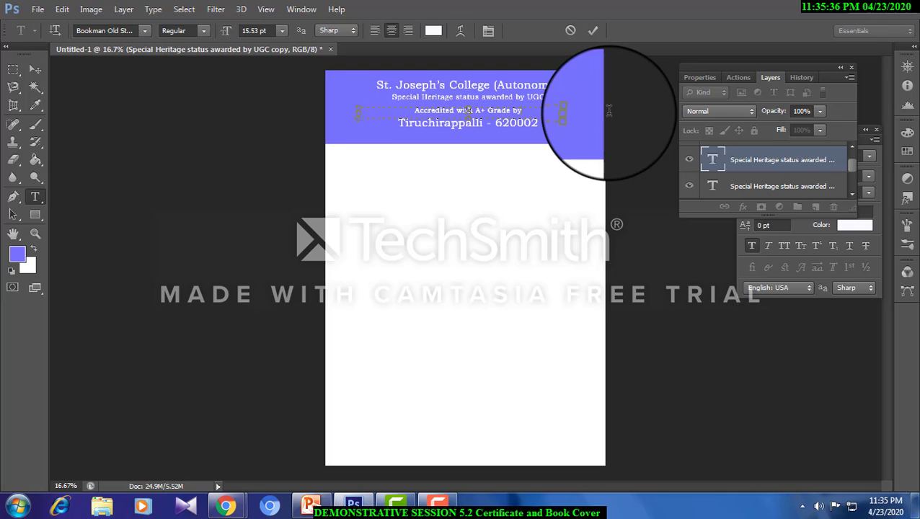
{"action": "type", "text": " NAAC"}
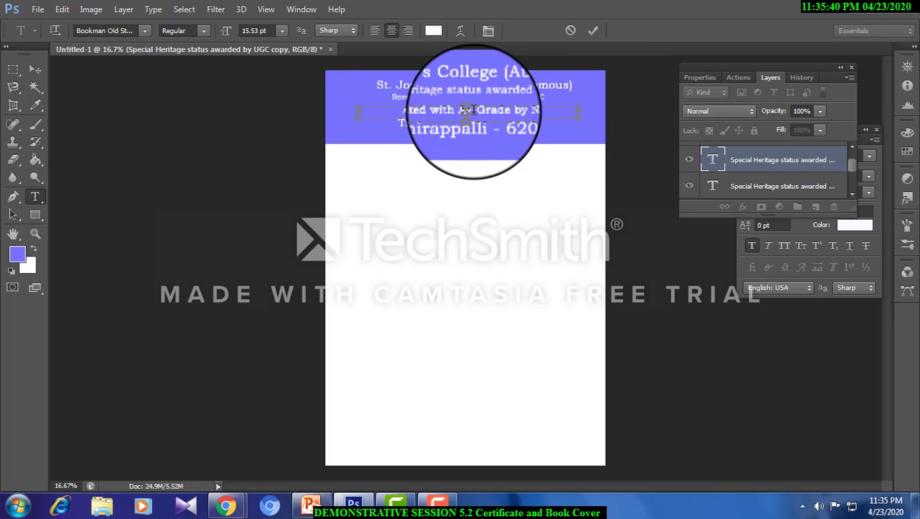
{"action": "type", "text": "+"}
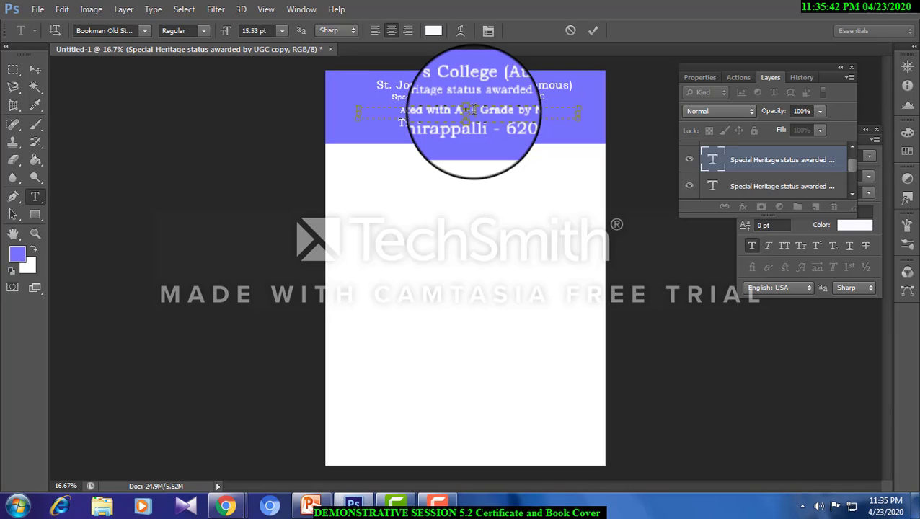
{"action": "type", "text": " ( "}
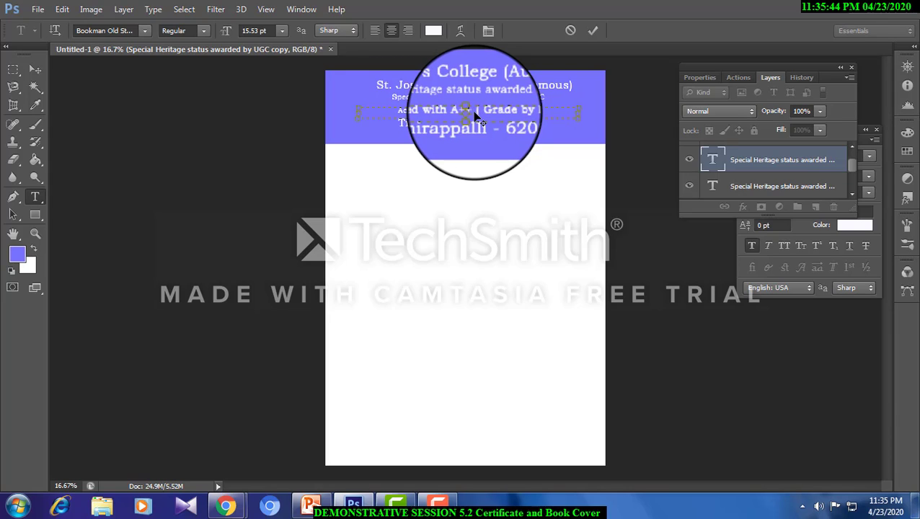
{"action": "type", "text": "4th"}
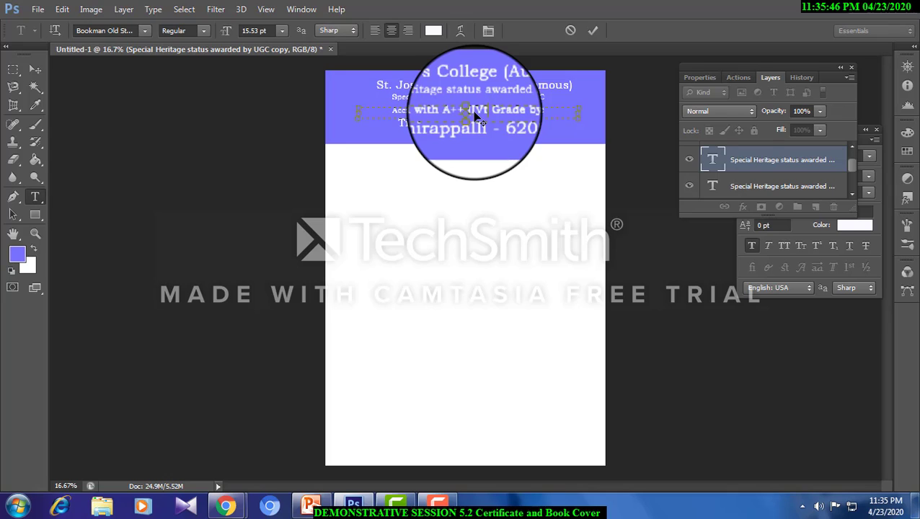
{"action": "type", "text": " C "}
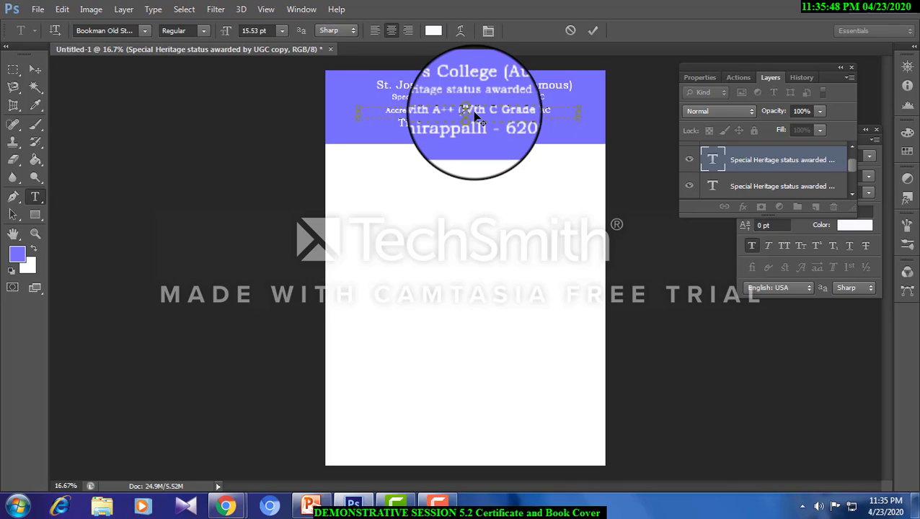
{"action": "type", "text": "ycle)"}
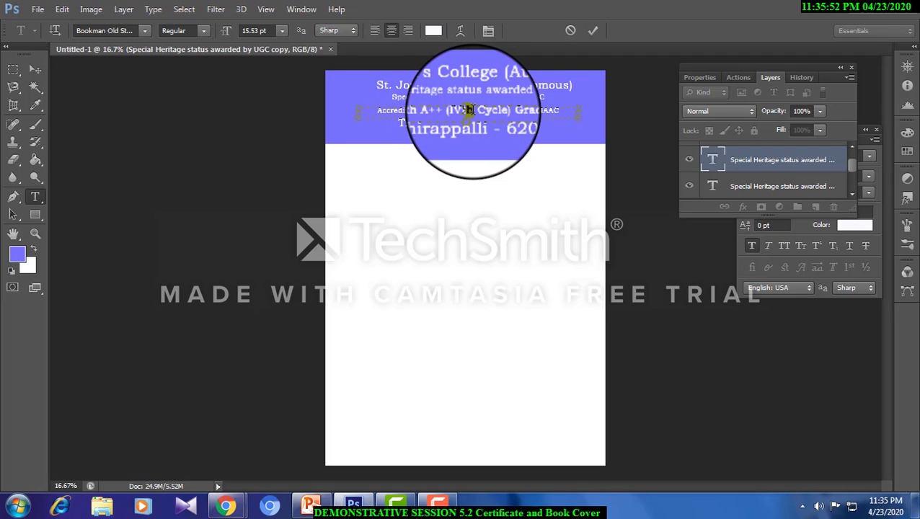
- Format the "th" of "IVth" in the accreditation line as superscript and commit the text
{"action": "double_click", "coordinate": [471, 110]}
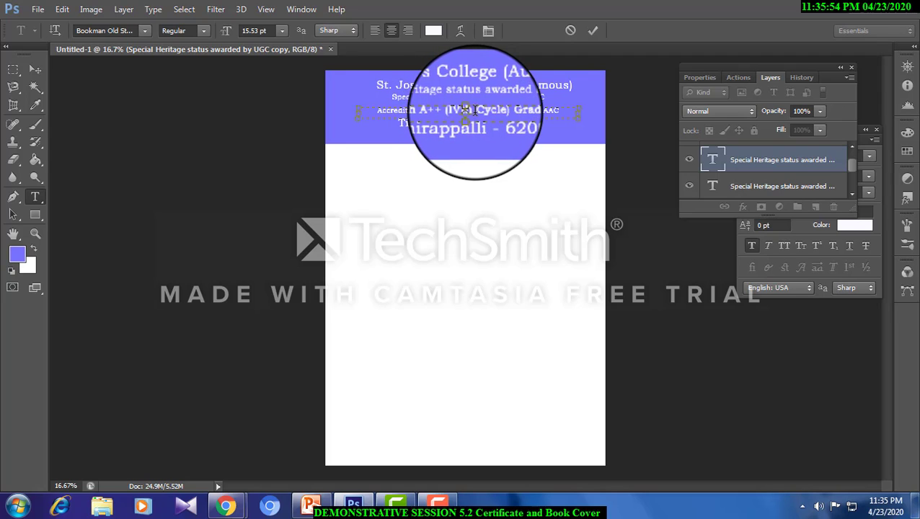
{"action": "left_click", "coordinate": [468, 109]}
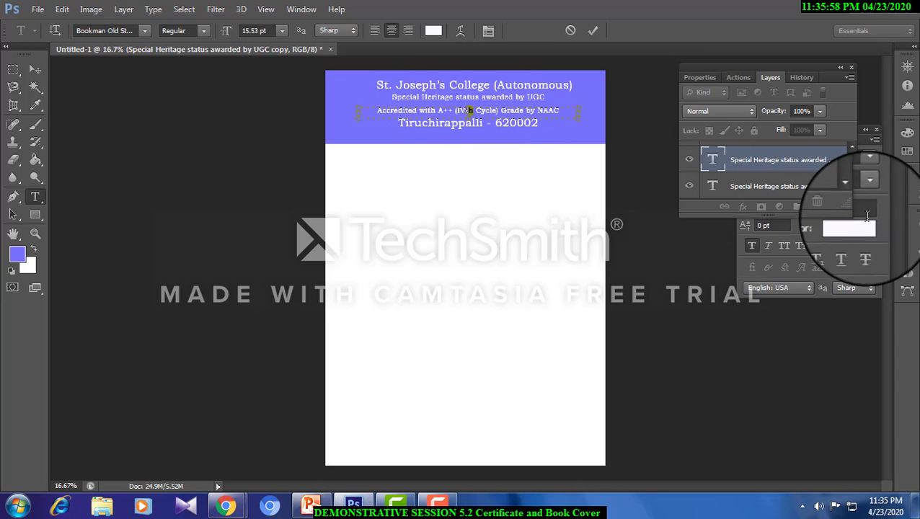
{"action": "left_click", "coordinate": [858, 139]}
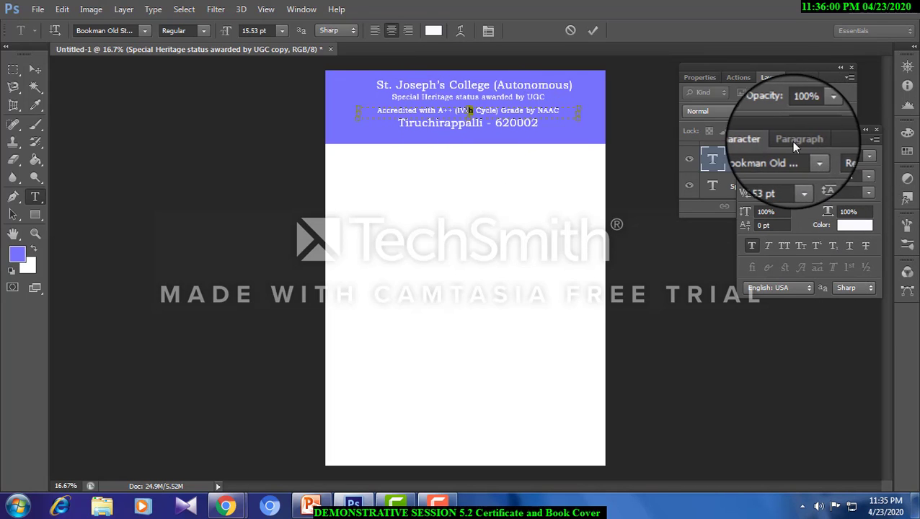
{"action": "left_click", "coordinate": [760, 248]}
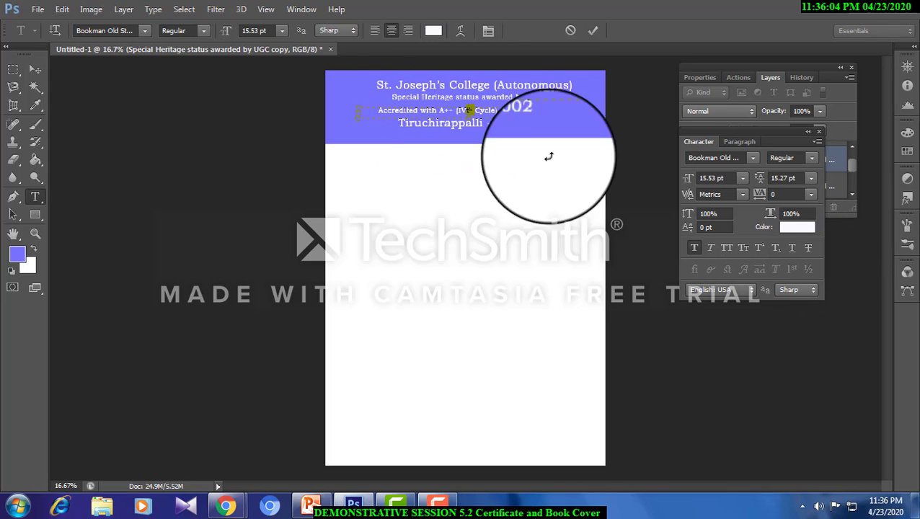
{"action": "left_click", "coordinate": [761, 245]}
{"action": "left_click", "coordinate": [761, 245]}
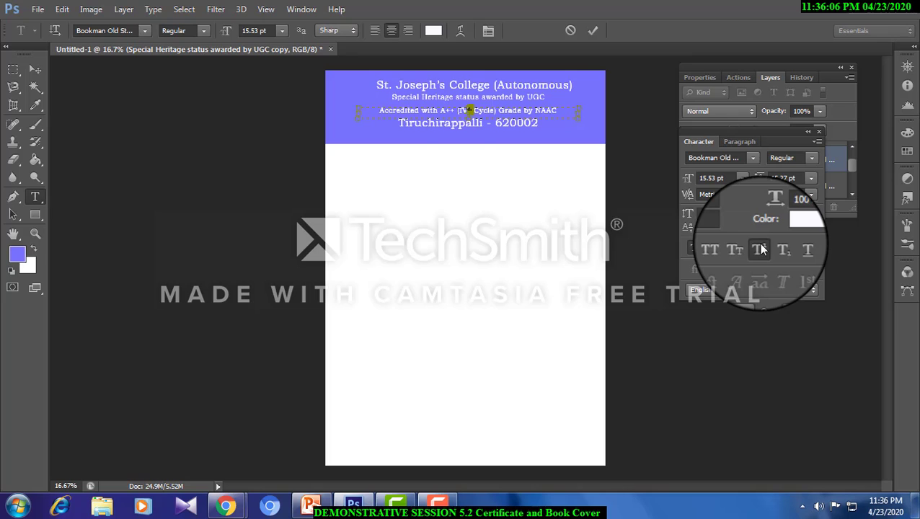
{"action": "left_click", "coordinate": [35, 69]}
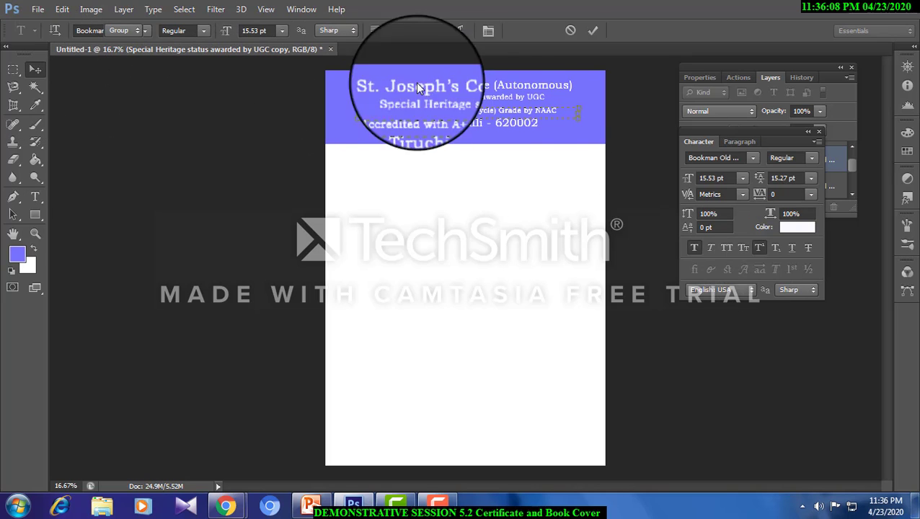
- Move the accreditation line slightly up and the heritage status line slightly down within the header band
{"action": "right_click", "coordinate": [513, 109]}
{"action": "left_click", "coordinate": [522, 117]}
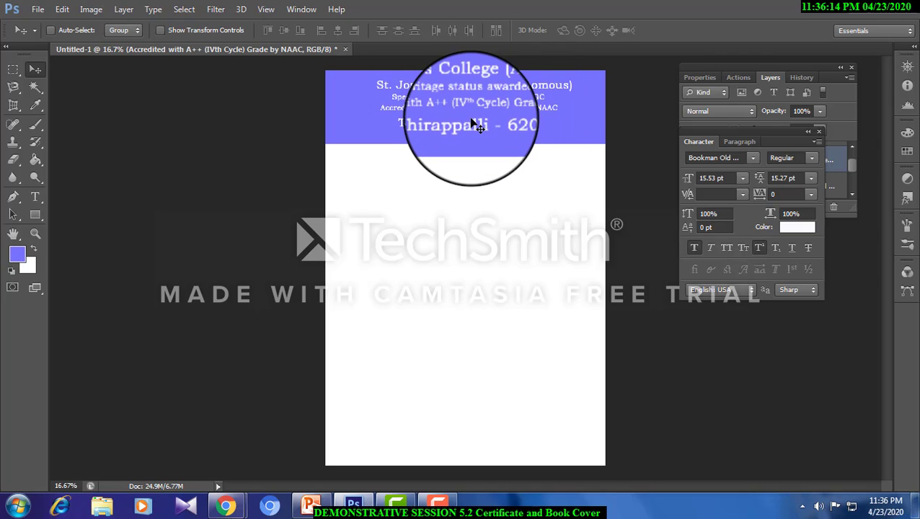
{"action": "right_click", "coordinate": [472, 116]}
{"action": "left_click", "coordinate": [490, 117]}
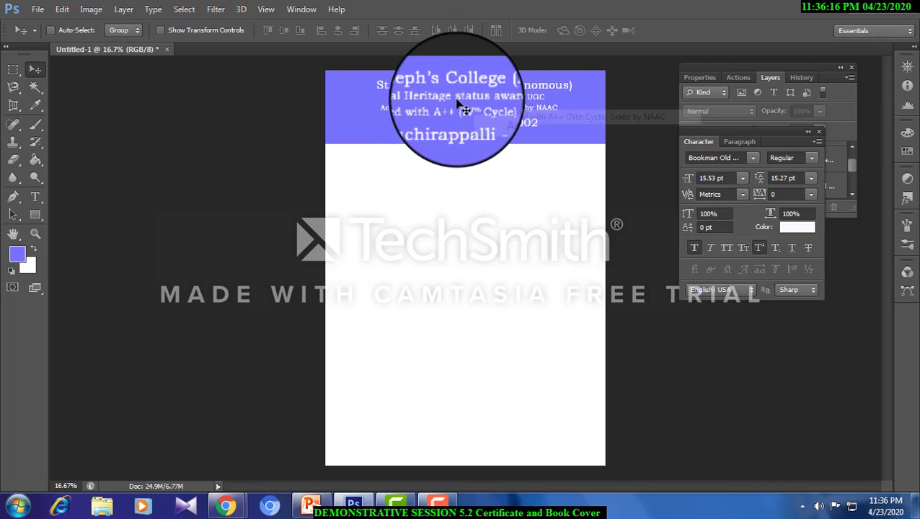
{"action": "right_click", "coordinate": [456, 111]}
{"action": "left_click", "coordinate": [478, 108]}
{"action": "key", "text": "shift+Down"}
{"action": "key", "text": "shift+Down"}
{"action": "key", "text": "shift+Down"}
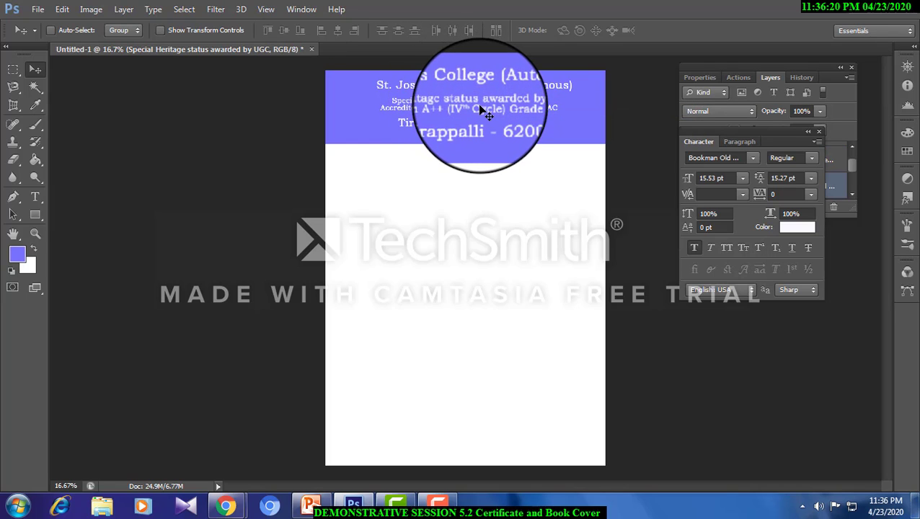
- Move the accreditation line and the city line slightly down to even out the header spacing
{"action": "right_click", "coordinate": [482, 110]}
{"action": "left_click", "coordinate": [498, 113]}
{"action": "key", "text": "shift+Down"}
{"action": "key", "text": "shift+Down"}
{"action": "key", "text": "shift+Down"}
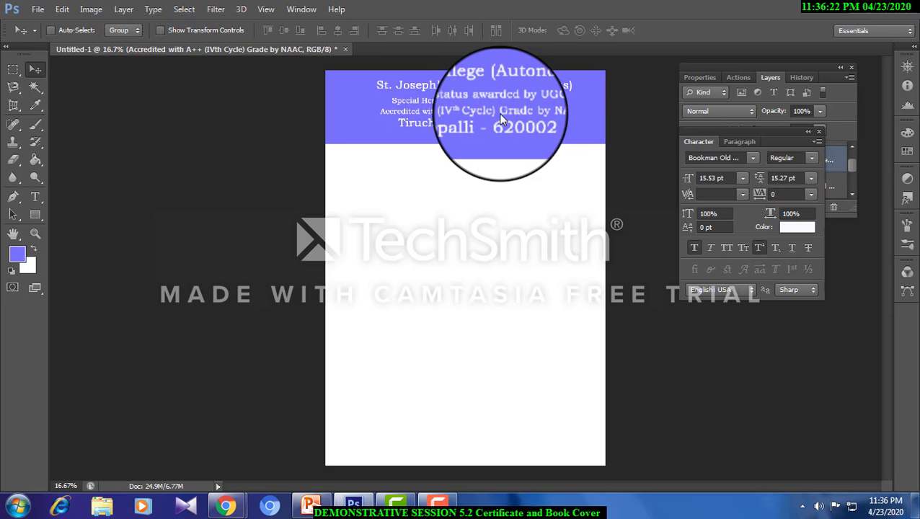
{"action": "right_click", "coordinate": [447, 131]}
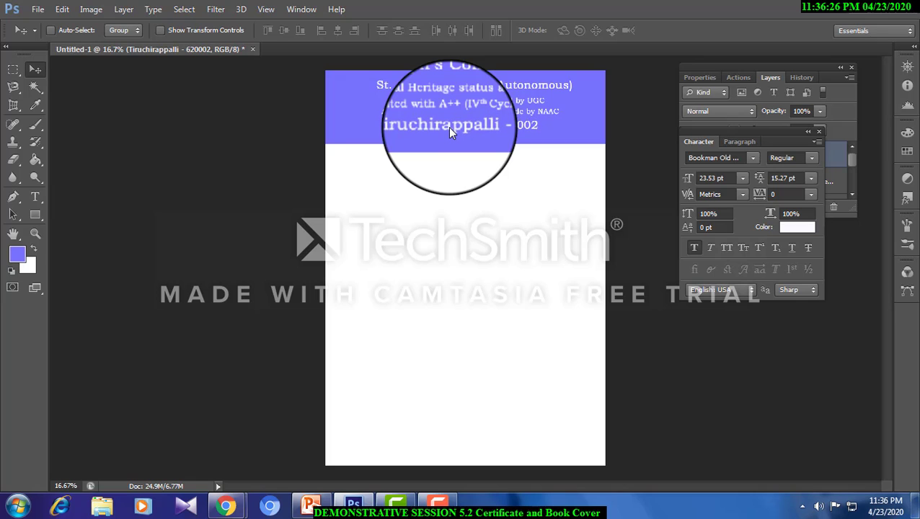
- Reduce the whole city line to 19.53 pt and commit the text
{"action": "left_click", "coordinate": [36, 198]}
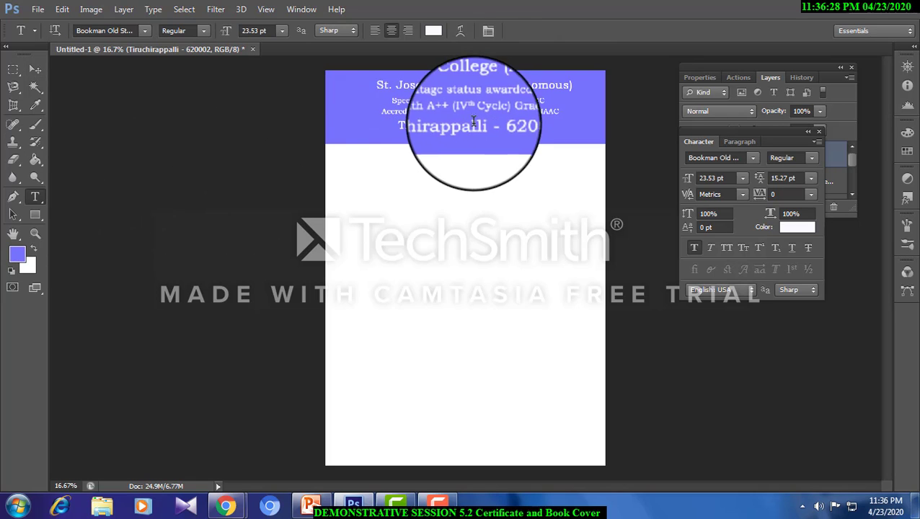
{"action": "left_click", "coordinate": [470, 128]}
{"action": "left_click_drag", "start_coordinate": [388, 128], "coordinate": [688, 126]}
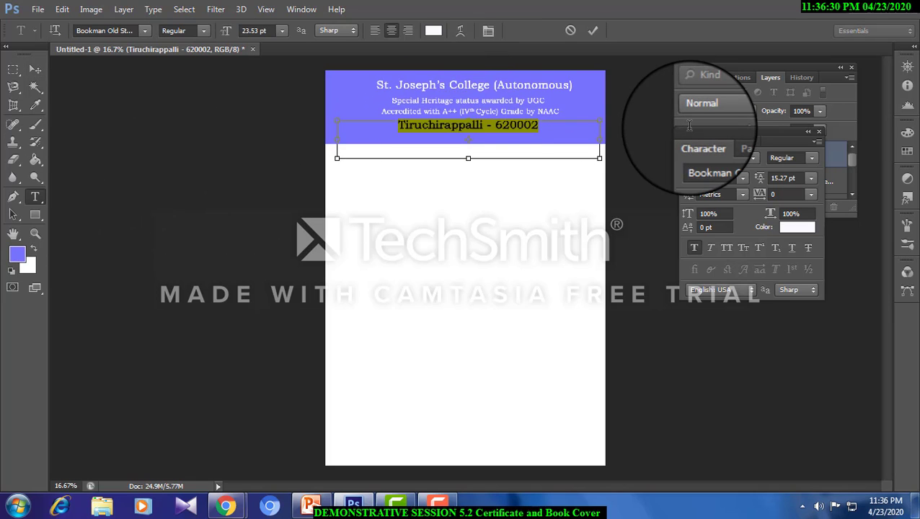
{"action": "left_click", "coordinate": [36, 69]}
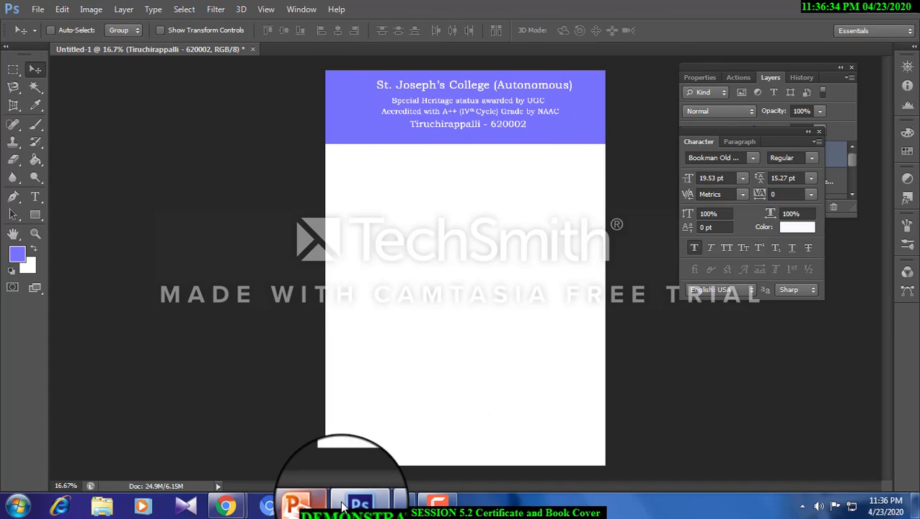
- Switch to Chrome and search Google Images for "Logo st. joseph's college trichy"
{"action": "mouse_move", "coordinate": [238, 507]}
{"action": "left_click", "coordinate": [208, 436]}
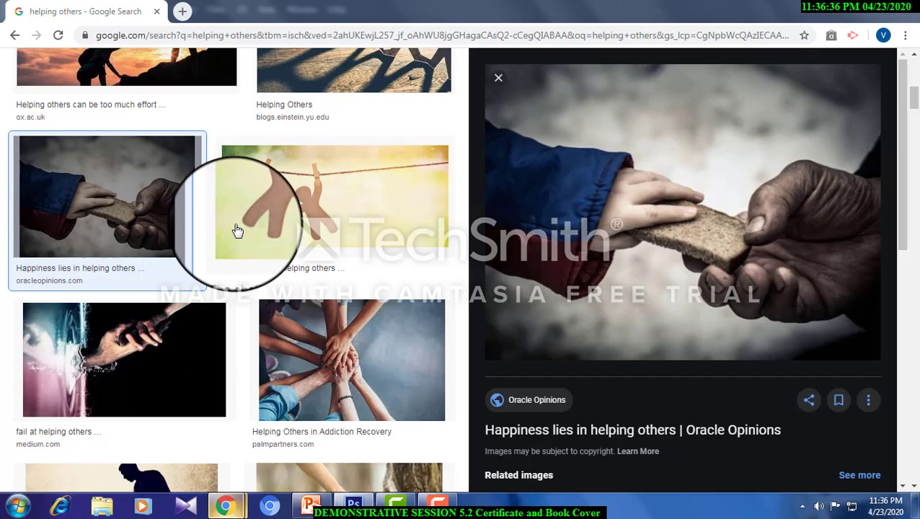
{"action": "scroll", "coordinate": [238, 224], "scroll_direction": "up", "scroll_amount": 2}
{"action": "left_click_drag", "start_coordinate": [198, 76], "coordinate": [42, 62]}
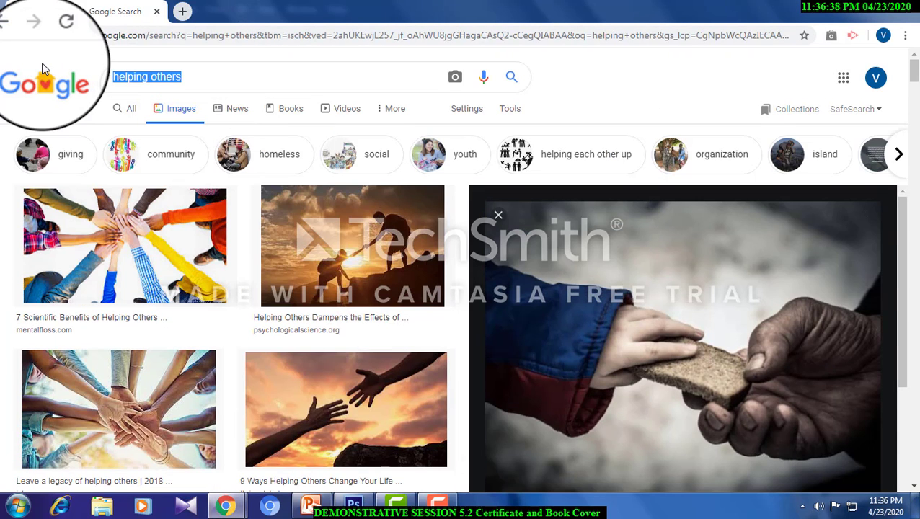
{"action": "type", "text": "Logo"}
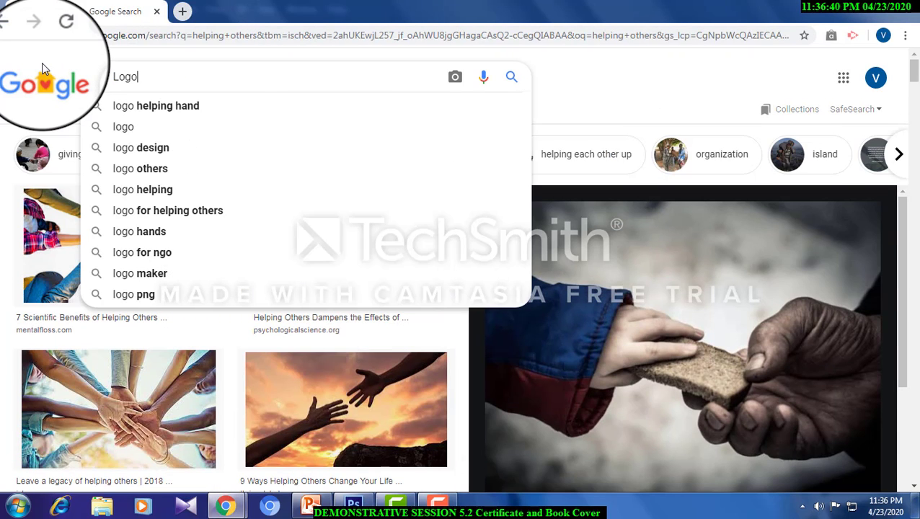
{"action": "type", "text": " st. joseph"}
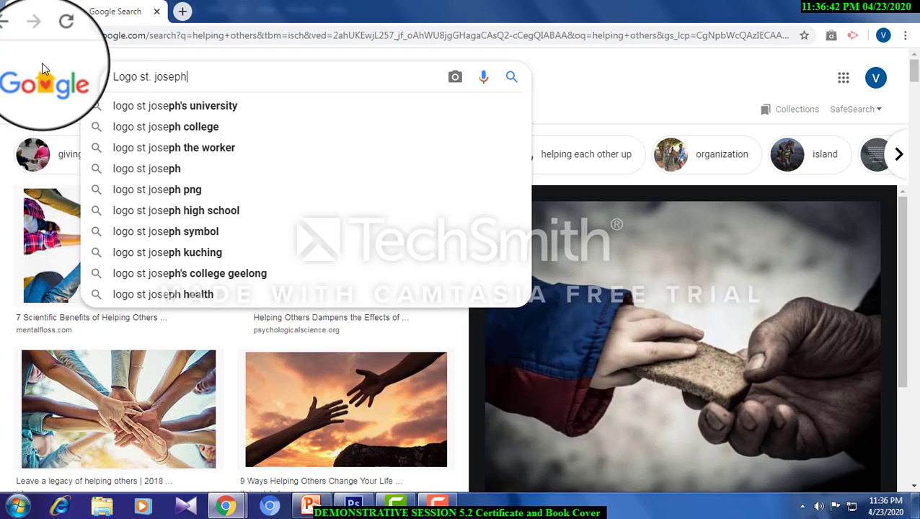
{"action": "type", "text": "'s college trichy"}
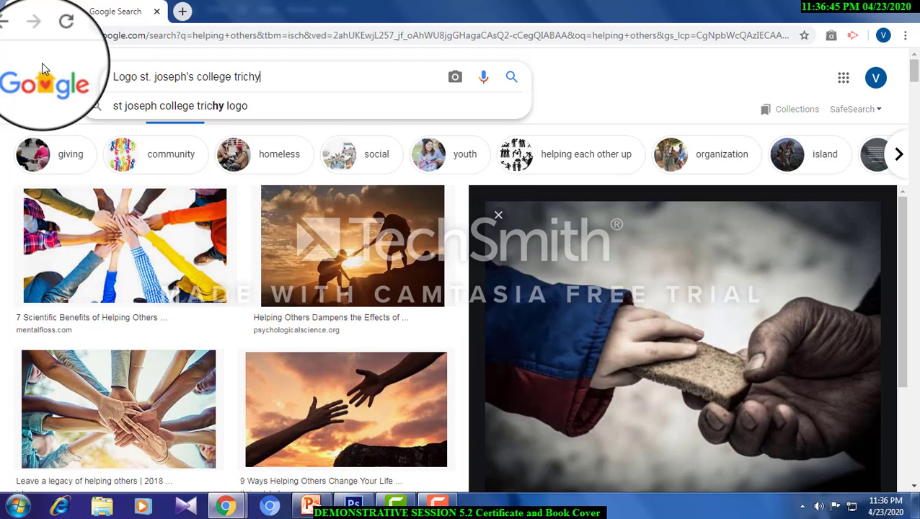
{"action": "key", "text": "Return"}
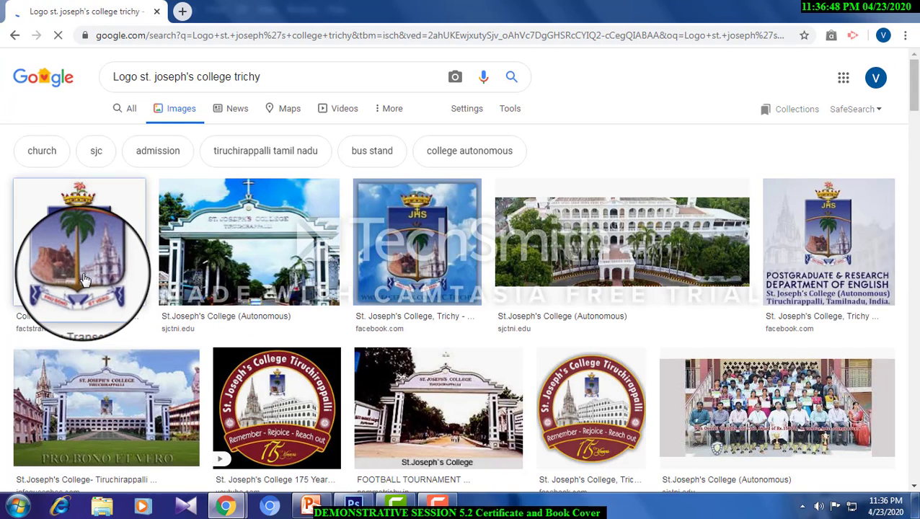
- Copy the college crest from the first image result, paste it into the Photoshop document and move it to the left end of the header
{"action": "left_click", "coordinate": [84, 279]}
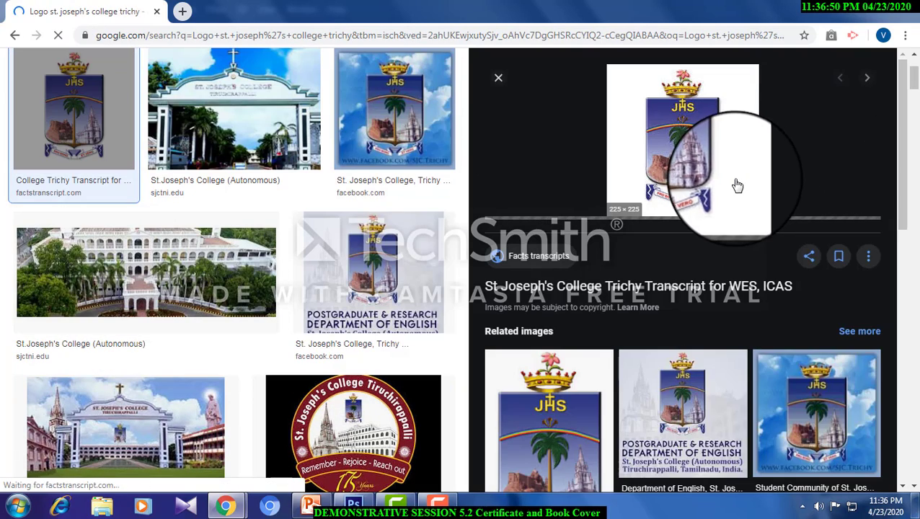
{"action": "scroll", "coordinate": [684, 143], "scroll_direction": "down", "scroll_amount": 2}
{"action": "right_click", "coordinate": [687, 121]}
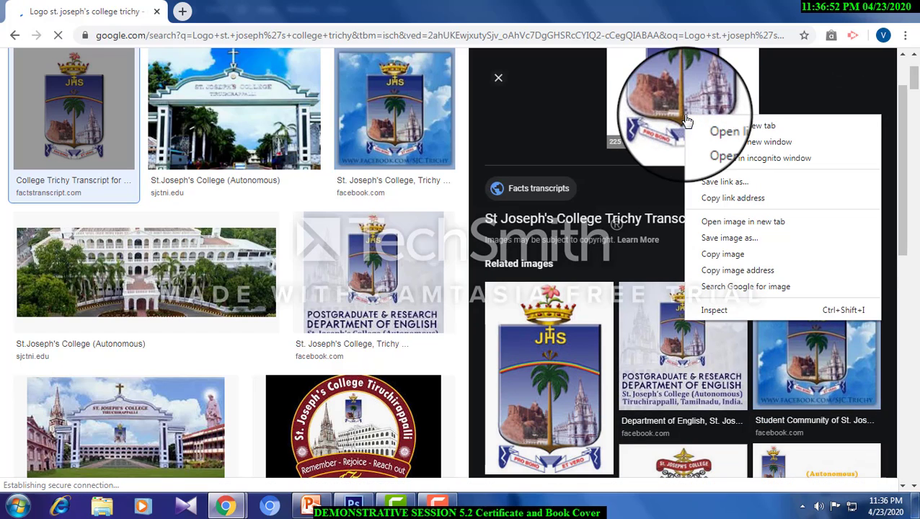
{"action": "left_click", "coordinate": [722, 254]}
{"action": "left_click", "coordinate": [353, 505]}
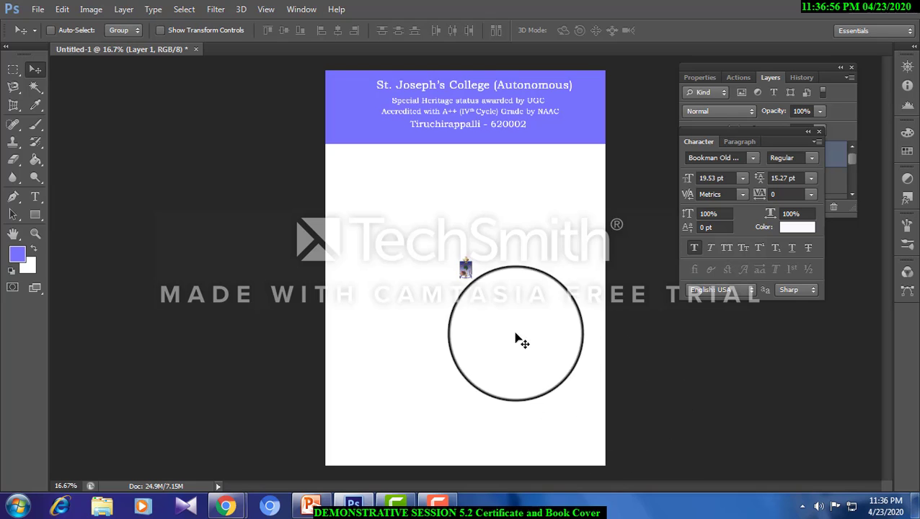
{"action": "left_click_drag", "start_coordinate": [466, 268], "coordinate": [357, 106]}
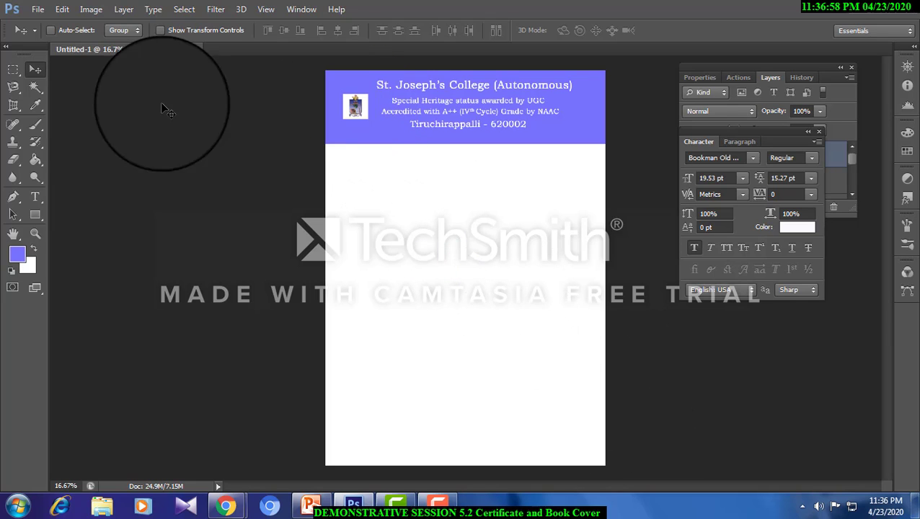
- Remove the logo's white background using the Magic Wand, scale the logo to about 182% and apply the transformation
{"action": "left_click", "coordinate": [35, 87]}
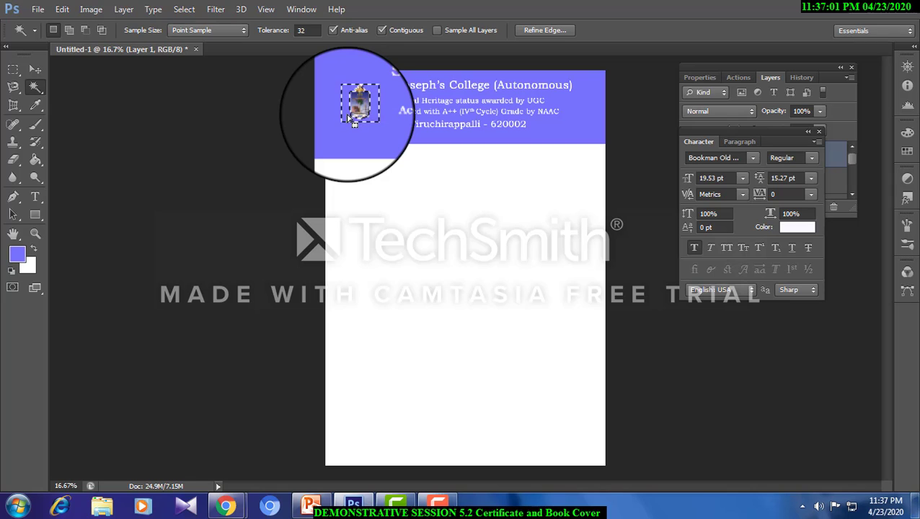
{"action": "left_click", "coordinate": [13, 68]}
{"action": "key", "text": "ctrl+t"}
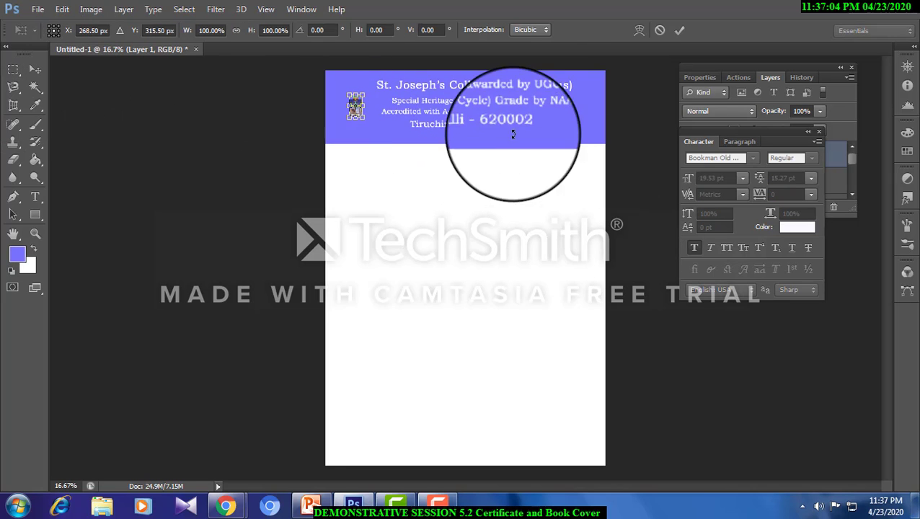
{"action": "left_click_drag", "start_coordinate": [369, 123], "coordinate": [381, 130]}
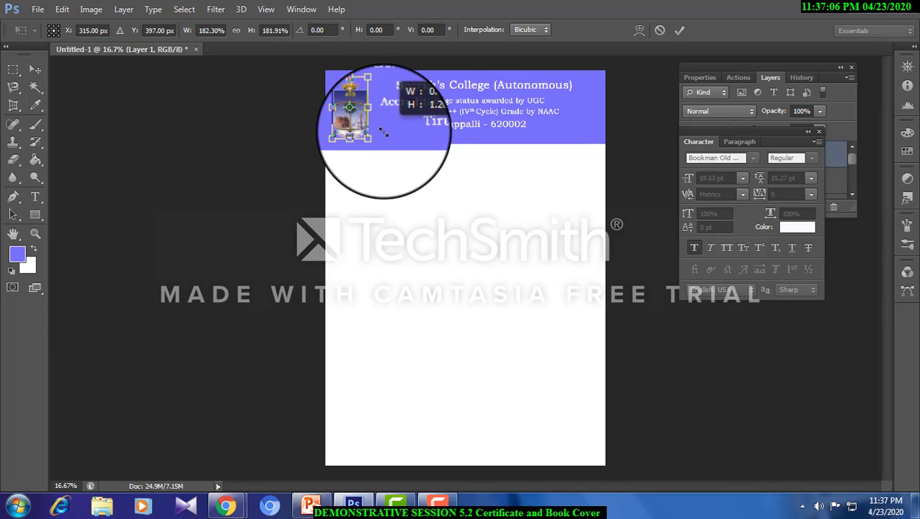
{"action": "left_click", "coordinate": [34, 68]}
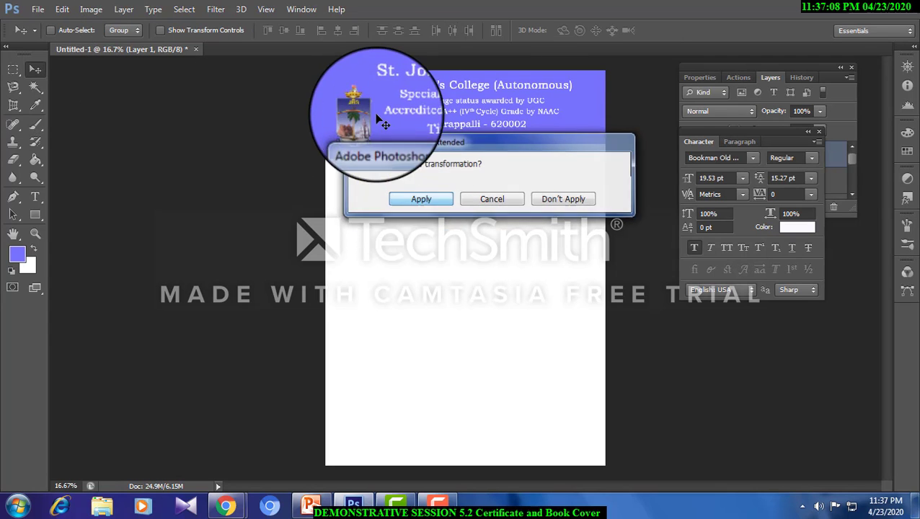
{"action": "key", "text": "Return"}
- Reposition the logo beside the header text and fine-tune its size with Free Transform
{"action": "left_click_drag", "start_coordinate": [378, 117], "coordinate": [357, 103]}
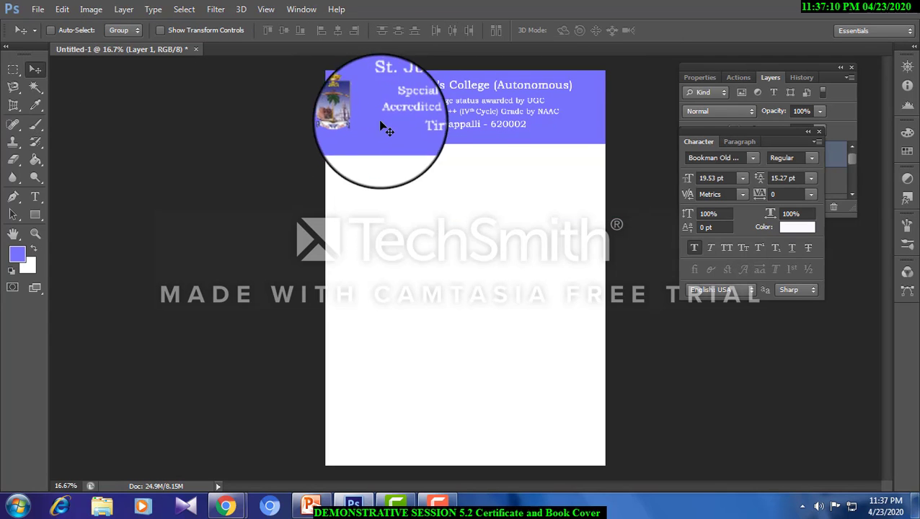
{"action": "key", "text": "ctrl+t"}
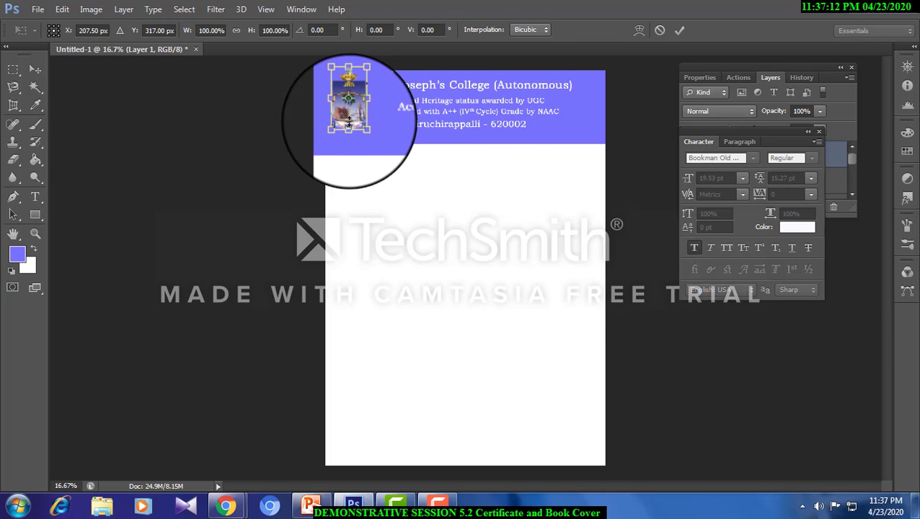
{"action": "left_click_drag", "start_coordinate": [361, 127], "coordinate": [363, 124]}
{"action": "key", "text": "Return"}
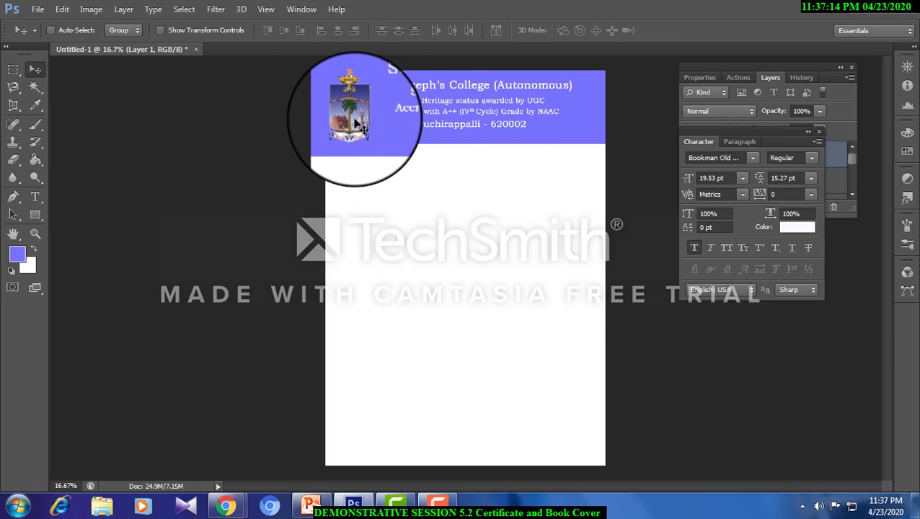
{"action": "left_click_drag", "start_coordinate": [431, 207], "coordinate": [212, 198]}
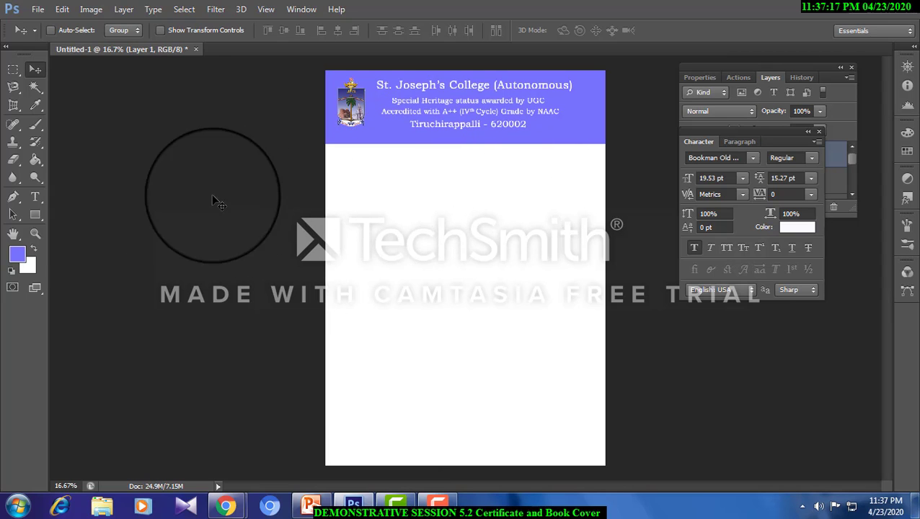
{"action": "left_click", "coordinate": [36, 216]}
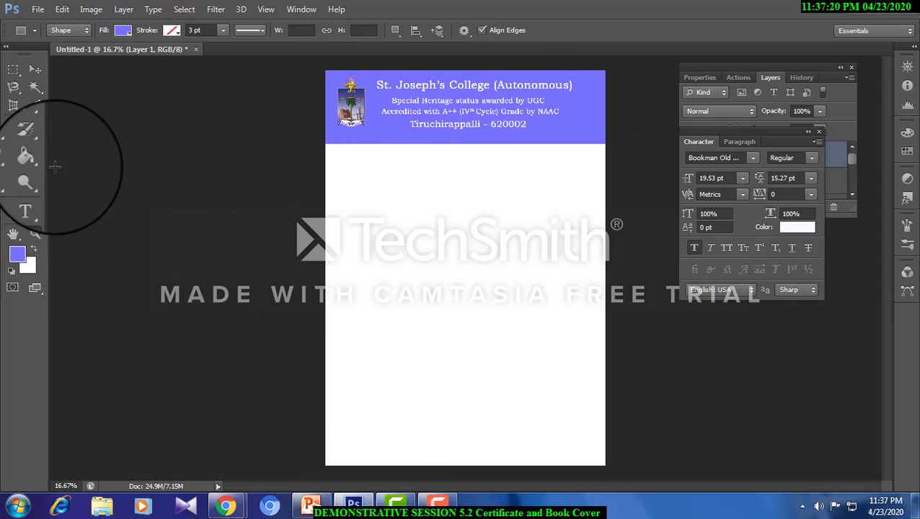
{"action": "left_click", "coordinate": [35, 87]}
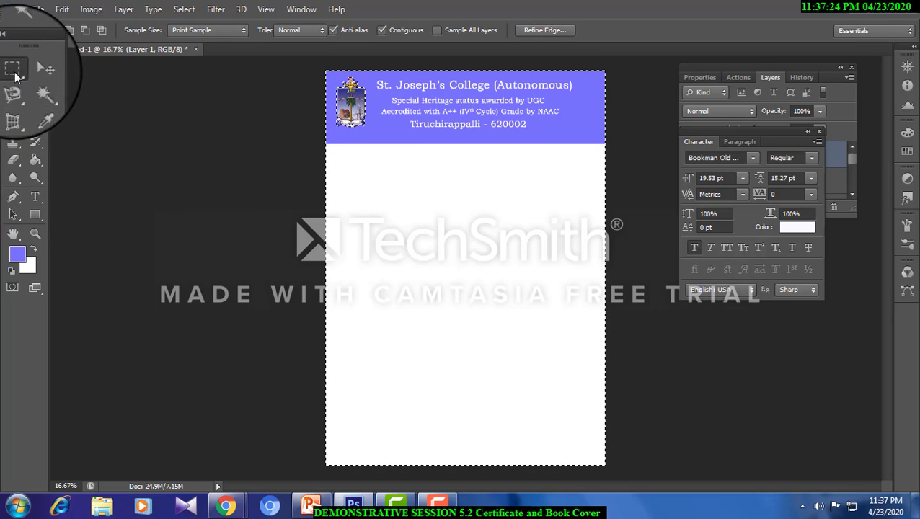
{"action": "left_click", "coordinate": [13, 68]}
{"action": "left_click", "coordinate": [574, 131]}
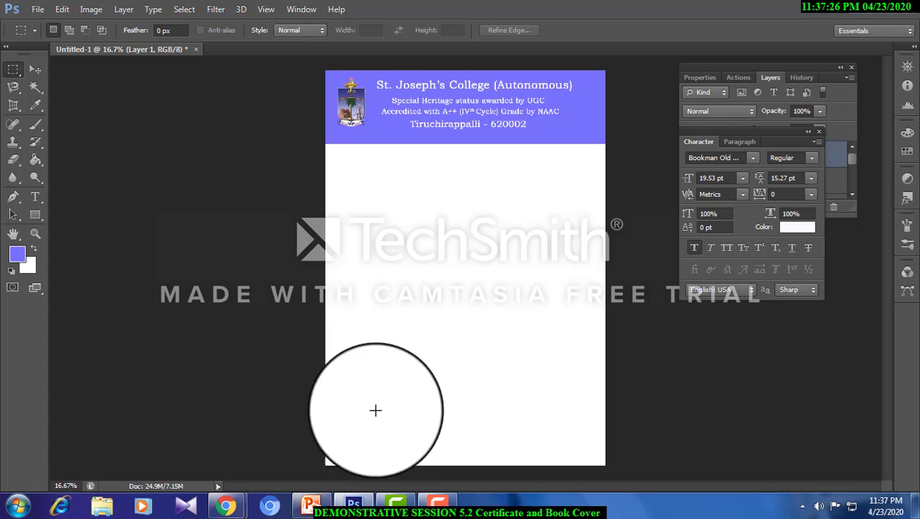
- Switch to Chrome and search Google Images for "mild background for certificate"
{"action": "mouse_move", "coordinate": [226, 505]}
{"action": "left_click", "coordinate": [185, 419]}
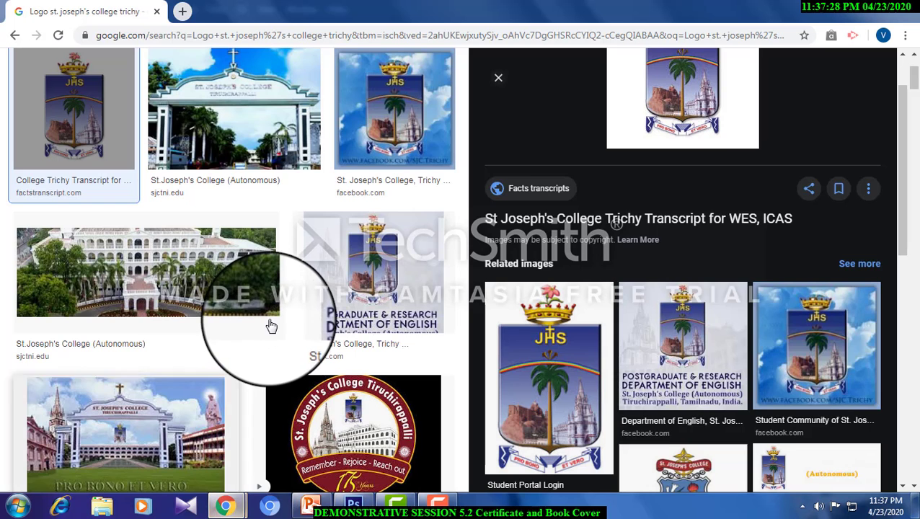
{"action": "key", "text": "ctrl+a"}
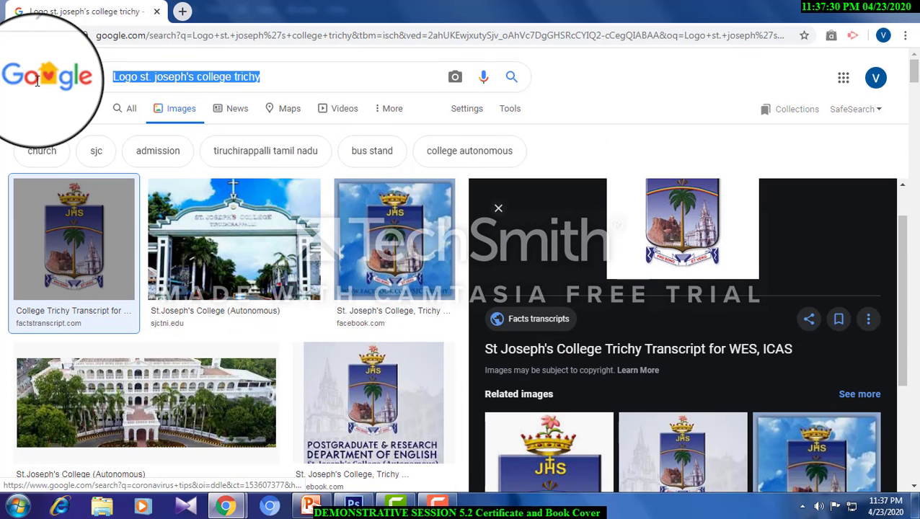
{"action": "type", "text": "mild ba"}
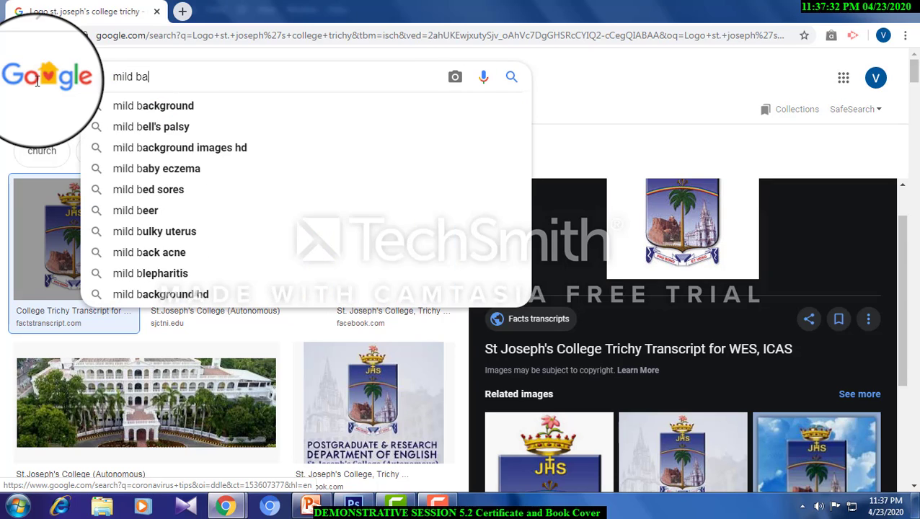
{"action": "type", "text": "ckground for certificate"}
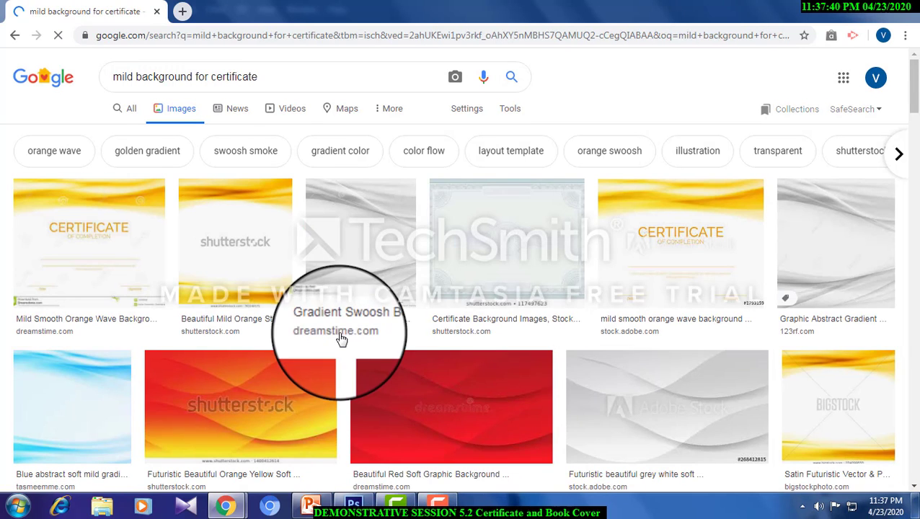
- Copy the blue abstract soft gradient image, paste it into the Photoshop document and move it to the page's left edge below the header
{"action": "scroll", "coordinate": [310, 328], "scroll_direction": "down", "scroll_amount": 4}
{"action": "left_click", "coordinate": [80, 165]}
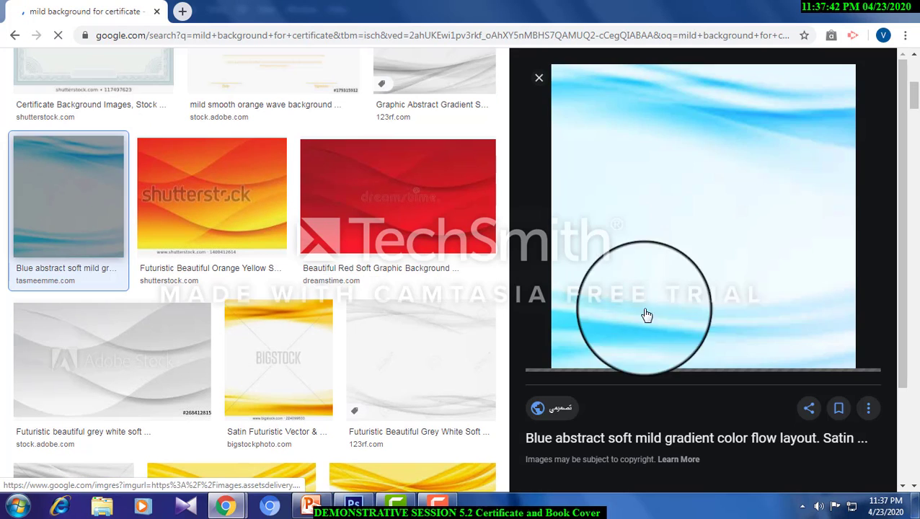
{"action": "right_click", "coordinate": [640, 213]}
{"action": "left_click", "coordinate": [660, 344]}
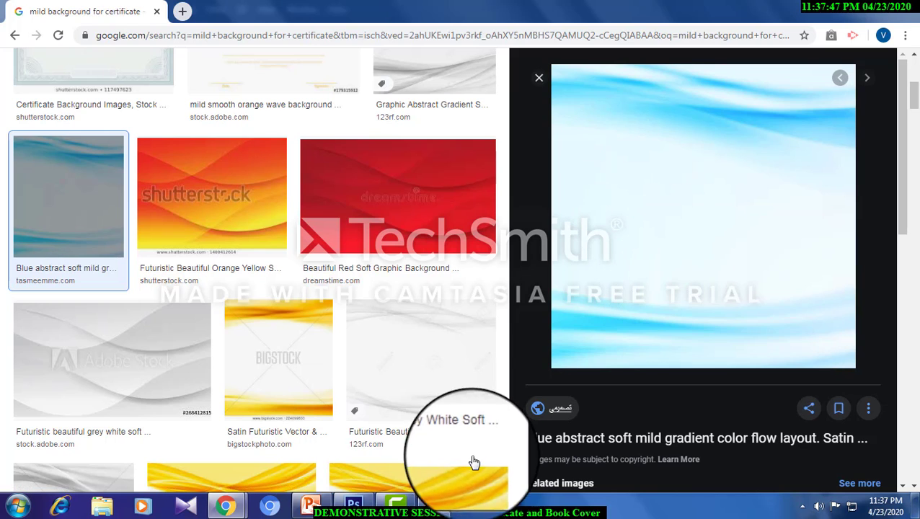
{"action": "left_click", "coordinate": [345, 510]}
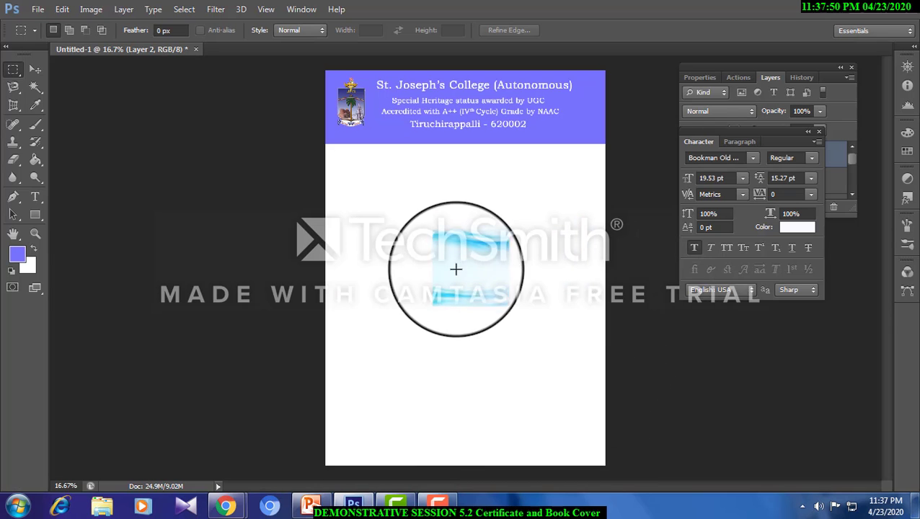
{"action": "left_click", "coordinate": [35, 68]}
{"action": "left_click_drag", "start_coordinate": [476, 271], "coordinate": [354, 173]}
- Rotate the background image 90°, scale it to about 606% and stretch it vertically to fill the page below the header
{"action": "key", "text": "ctrl+t"}
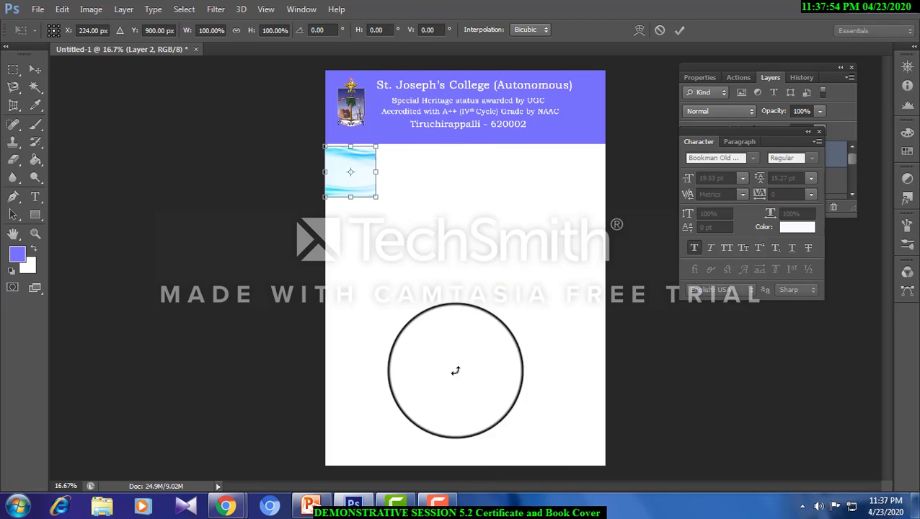
{"action": "left_click_drag", "start_coordinate": [429, 366], "coordinate": [239, 264]}
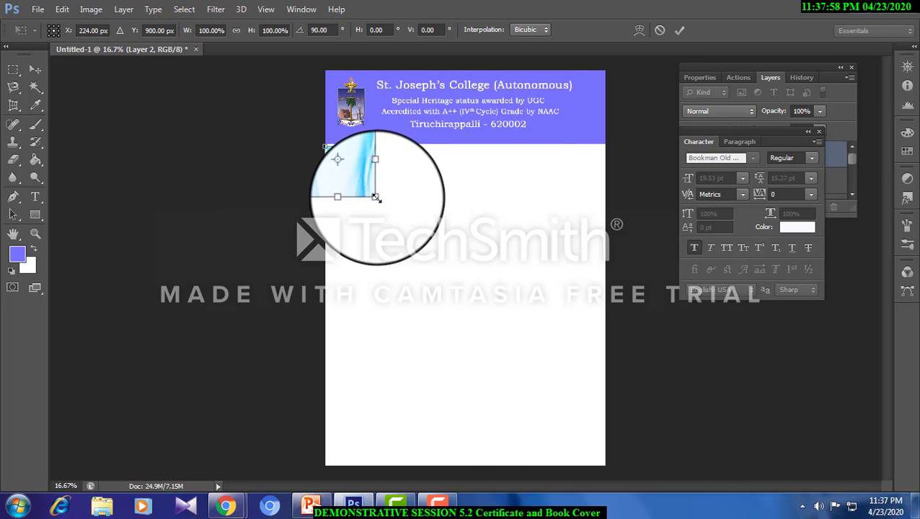
{"action": "left_click_drag", "start_coordinate": [376, 196], "coordinate": [611, 476]}
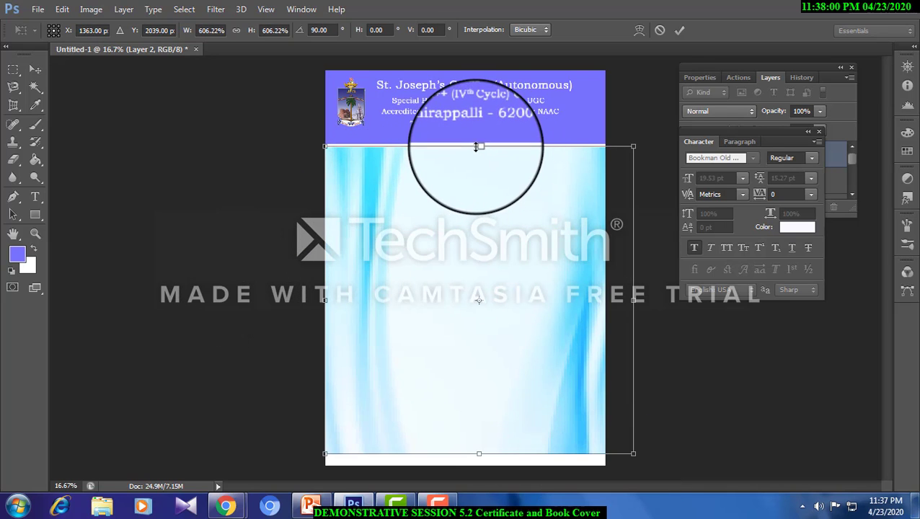
{"action": "left_click_drag", "start_coordinate": [479, 146], "coordinate": [478, 139]}
{"action": "left_click_drag", "start_coordinate": [479, 452], "coordinate": [479, 465]}
{"action": "key", "text": "Return"}
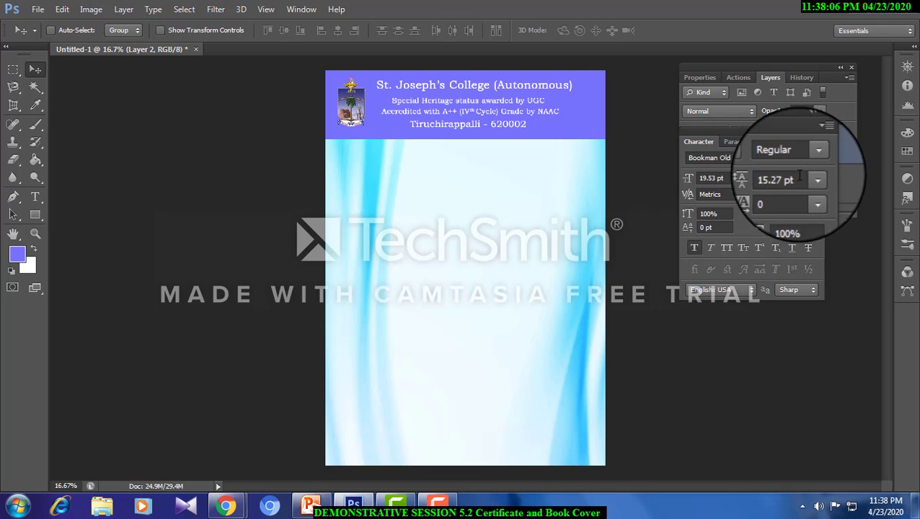
- Set the background image layer's opacity to 28% and remove its overlap with the header band
{"action": "left_click_drag", "start_coordinate": [818, 148], "coordinate": [765, 193]}
{"action": "left_click_drag", "start_coordinate": [815, 125], "coordinate": [774, 125]}
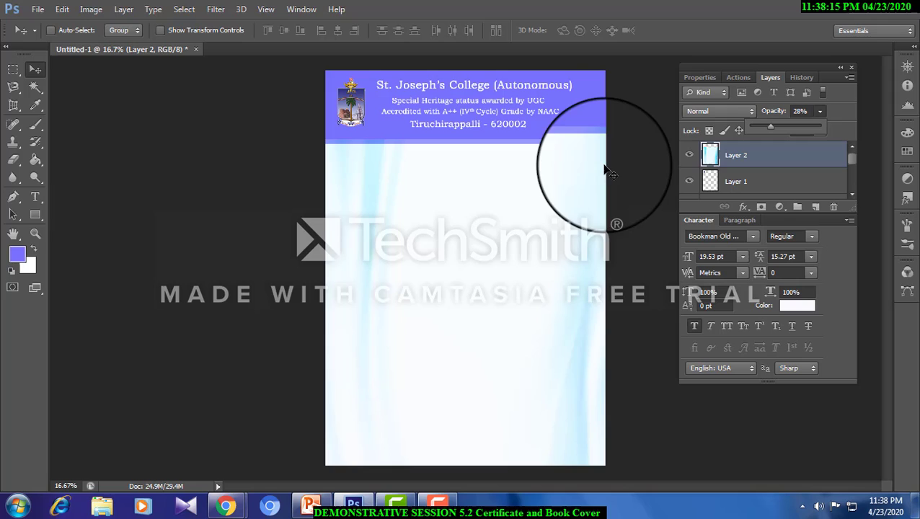
{"action": "right_click", "coordinate": [545, 194]}
{"action": "left_click", "coordinate": [566, 204]}
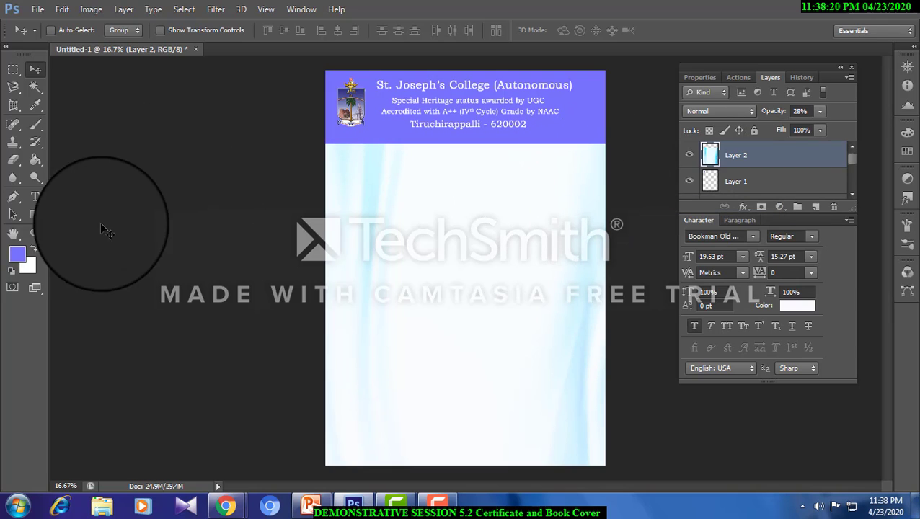
- Add the heading "CERTIFICATE OF PARTICIPATION" in 25.53 pt text below the header and colour it dark blue
{"action": "left_click", "coordinate": [35, 196]}
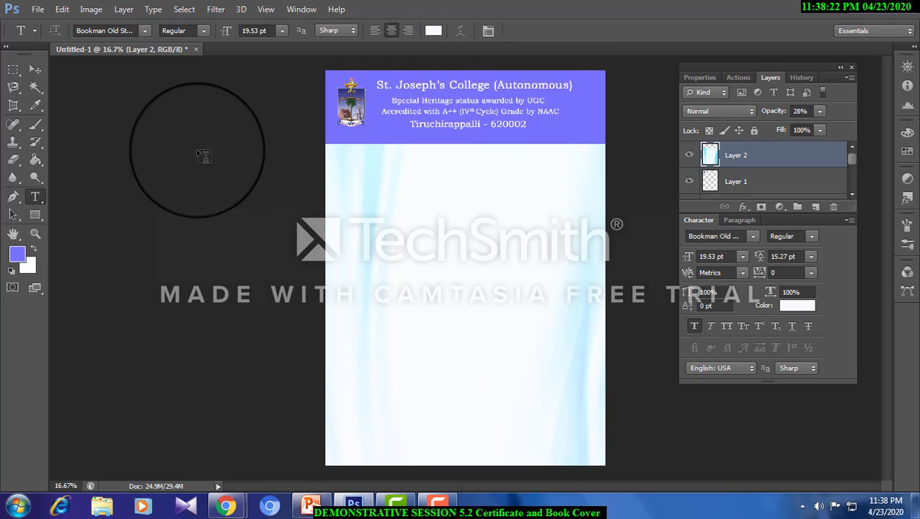
{"action": "left_click_drag", "start_coordinate": [337, 150], "coordinate": [592, 197]}
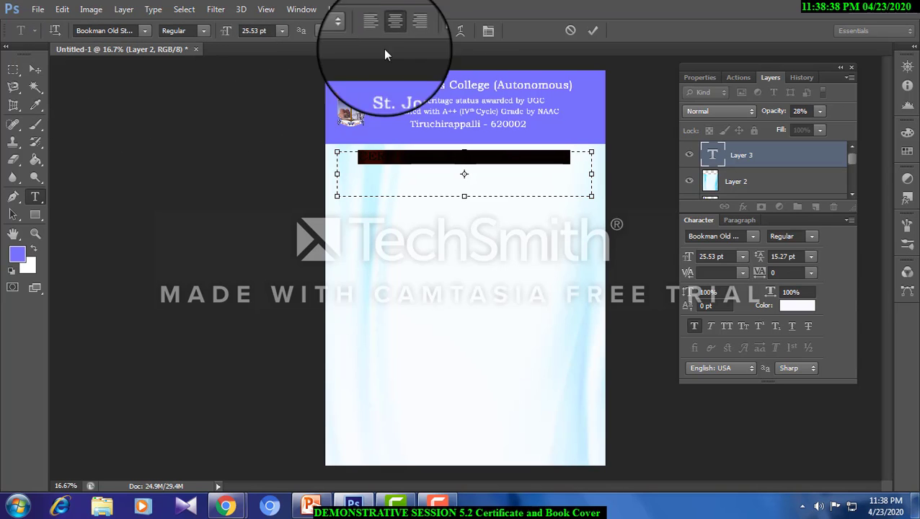
{"action": "left_click", "coordinate": [433, 30]}
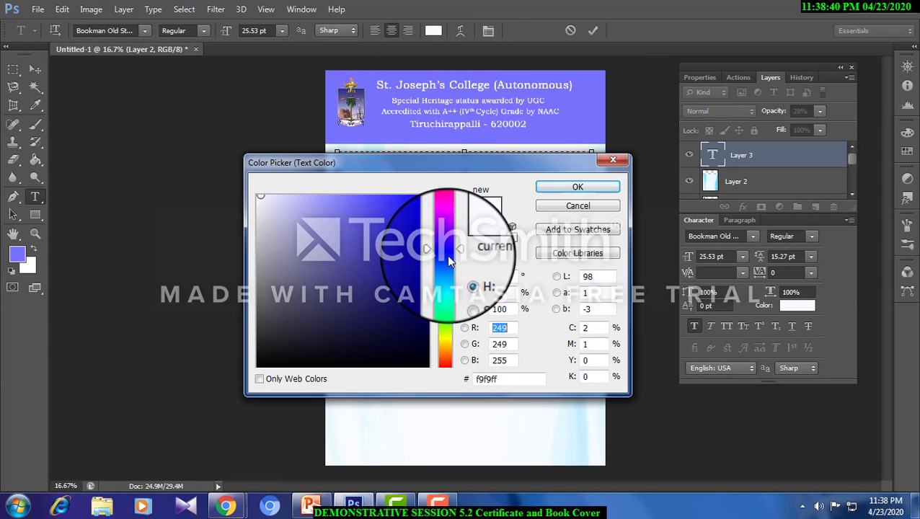
{"action": "left_click", "coordinate": [446, 255]}
{"action": "left_click", "coordinate": [410, 279]}
{"action": "left_click", "coordinate": [570, 177]}
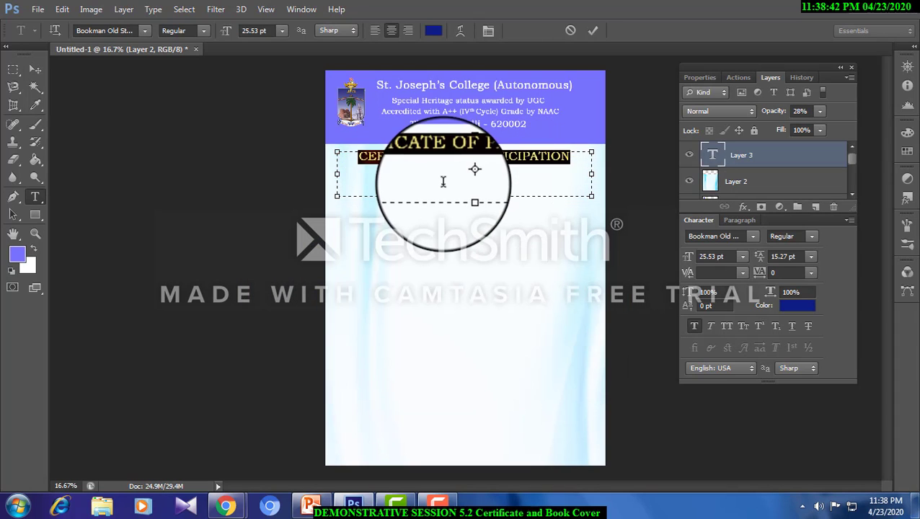
- Make the "CERTIFICATE OF PARTICIPATION" heading bold and move it slightly down from the header band
{"action": "left_click_drag", "start_coordinate": [359, 156], "coordinate": [574, 157]}
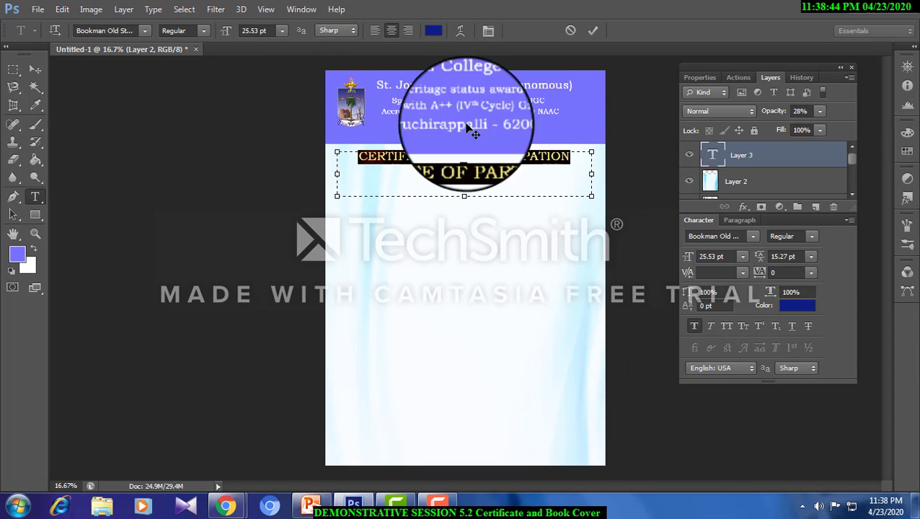
{"action": "key", "text": "ctrl+shift+b"}
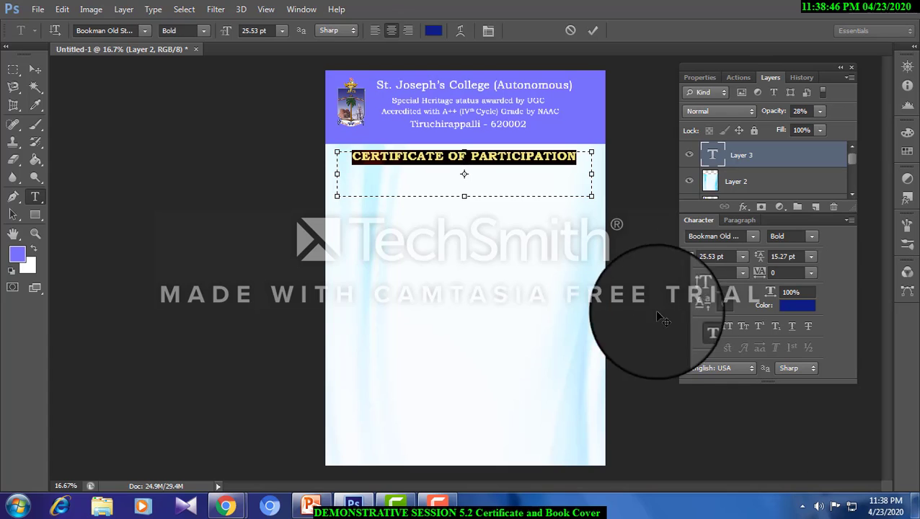
{"action": "left_click", "coordinate": [33, 70]}
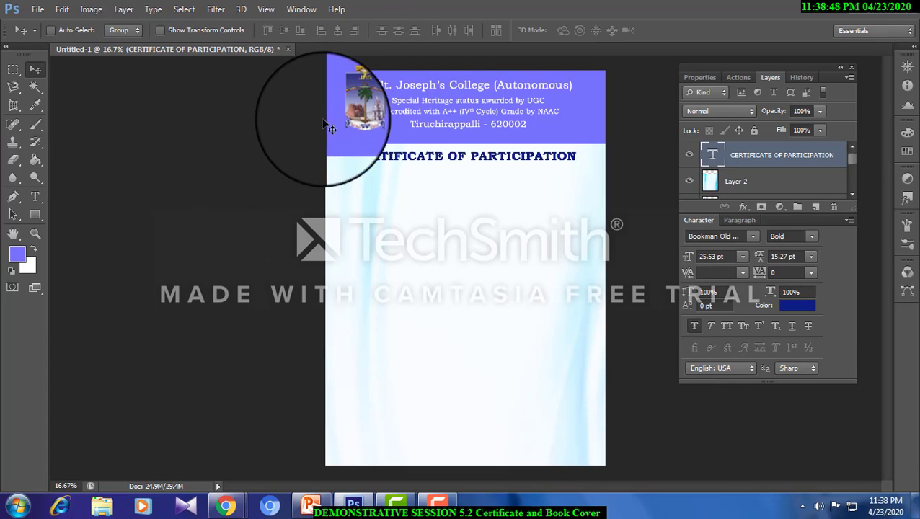
{"action": "left_click_drag", "start_coordinate": [468, 158], "coordinate": [467, 170]}
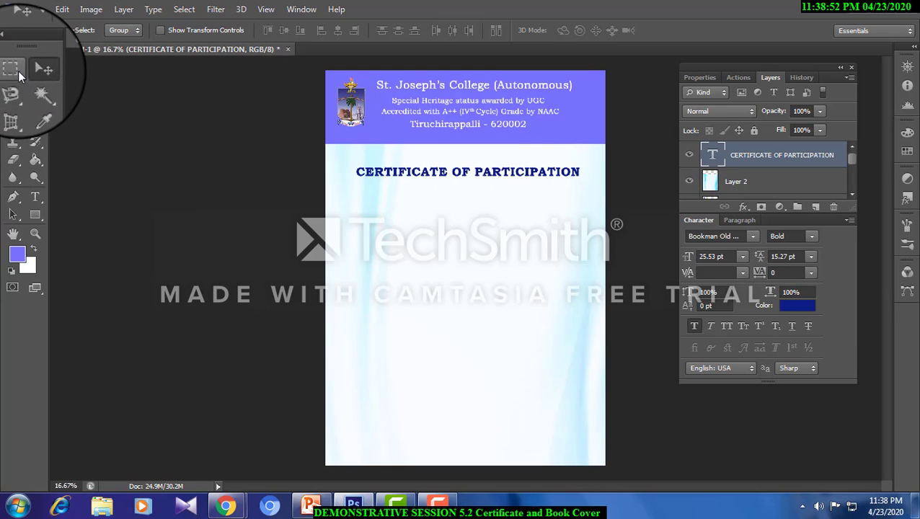
- Draw a filled rectangle covering the certificate heading with a small margin around the text
{"action": "left_click", "coordinate": [34, 214]}
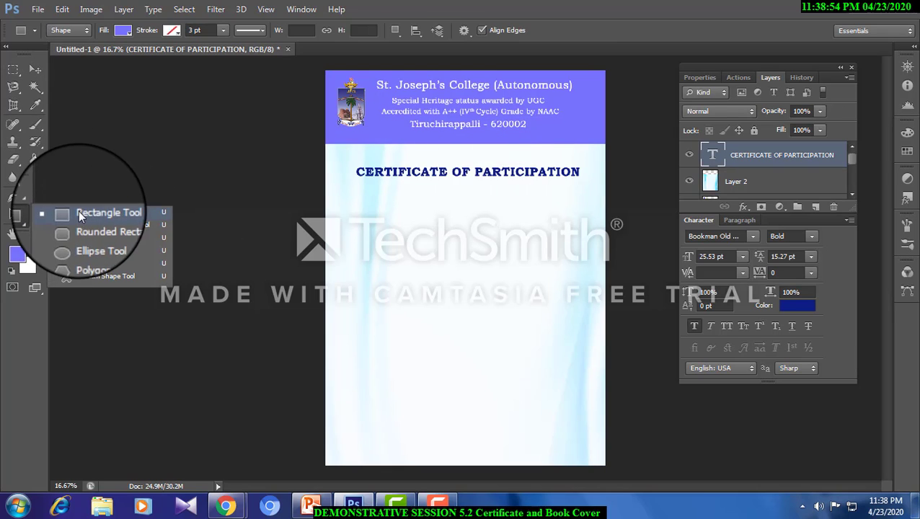
{"action": "left_click", "coordinate": [79, 215]}
{"action": "left_click_drag", "start_coordinate": [347, 159], "coordinate": [589, 186]}
{"action": "left_click", "coordinate": [34, 69]}
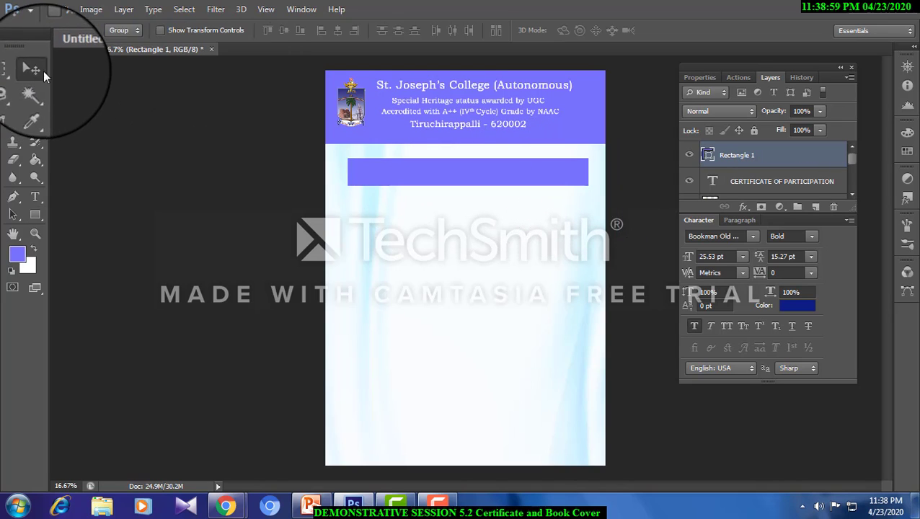
- Give the rectangle a Color Overlay in dark navy, #01065f, at 100% opacity
{"action": "left_click", "coordinate": [123, 9]}
{"action": "mouse_move", "coordinate": [181, 81]}
{"action": "left_click", "coordinate": [324, 164]}
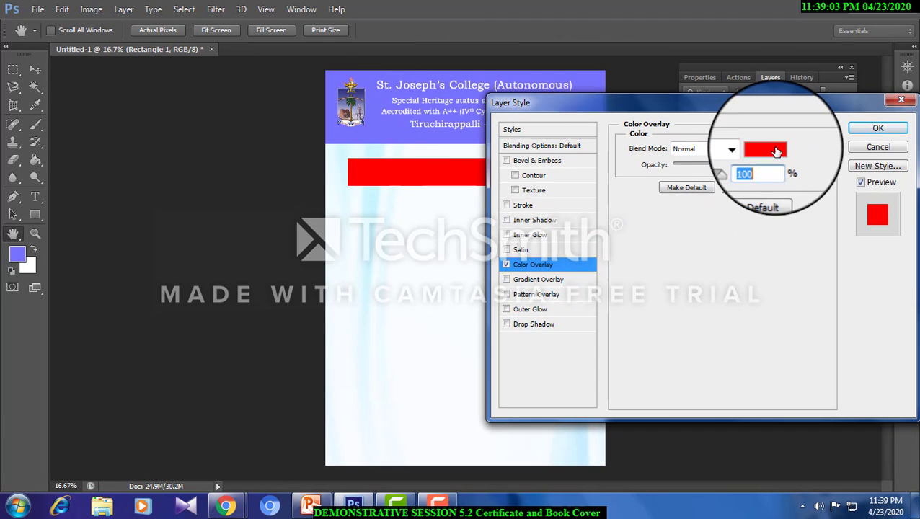
{"action": "left_click", "coordinate": [768, 149]}
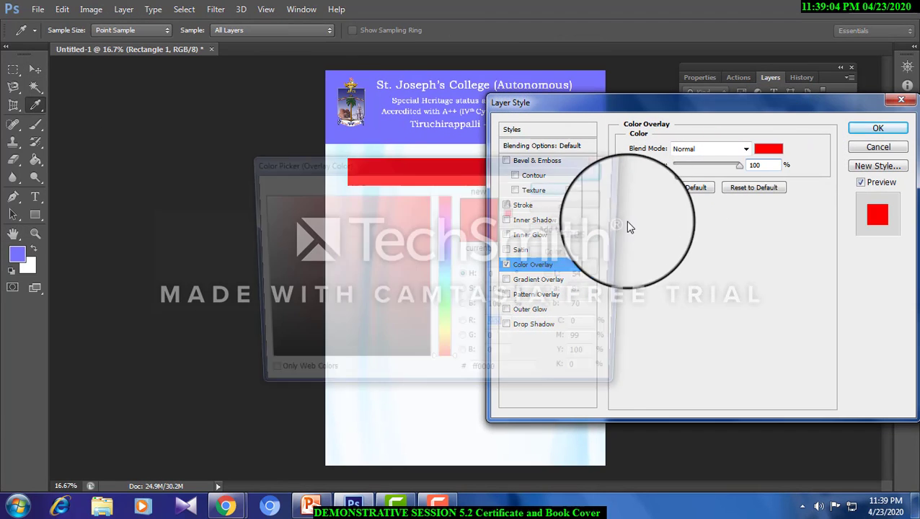
{"action": "left_click", "coordinate": [443, 255]}
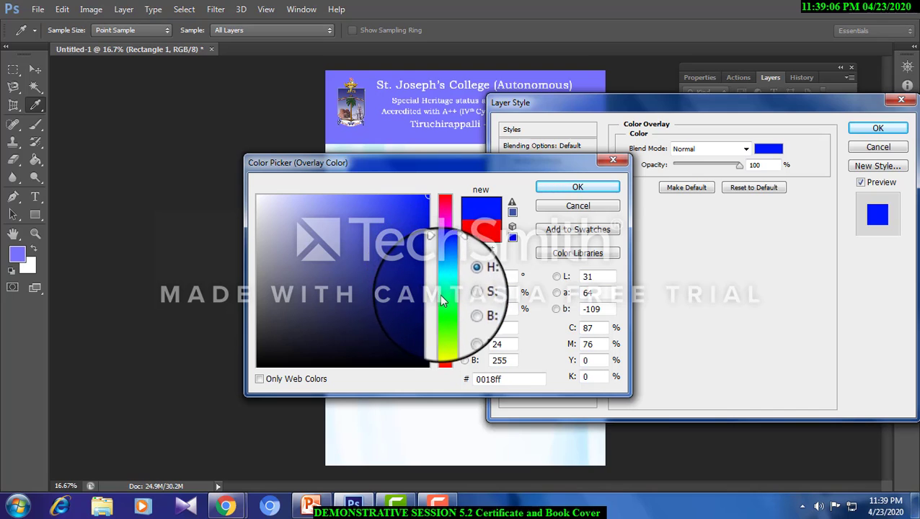
{"action": "left_click", "coordinate": [444, 206]}
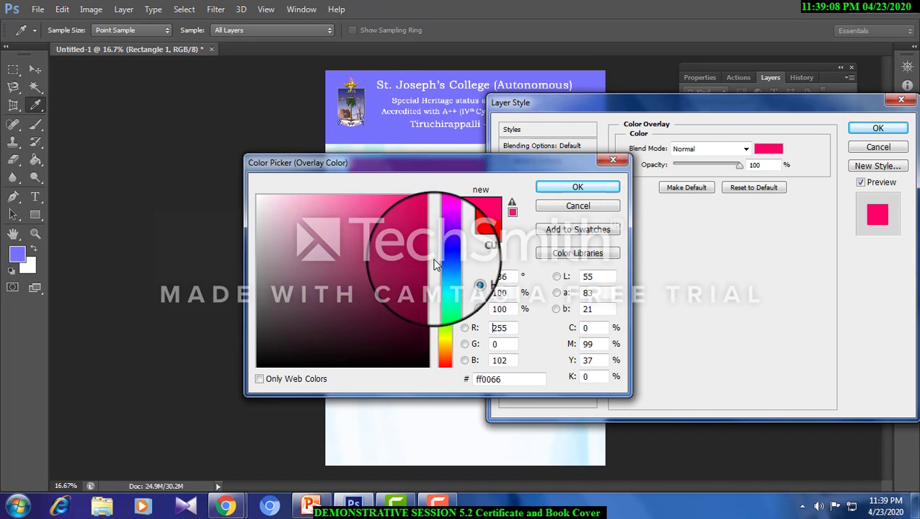
{"action": "left_click", "coordinate": [425, 304]}
{"action": "left_click", "coordinate": [577, 187]}
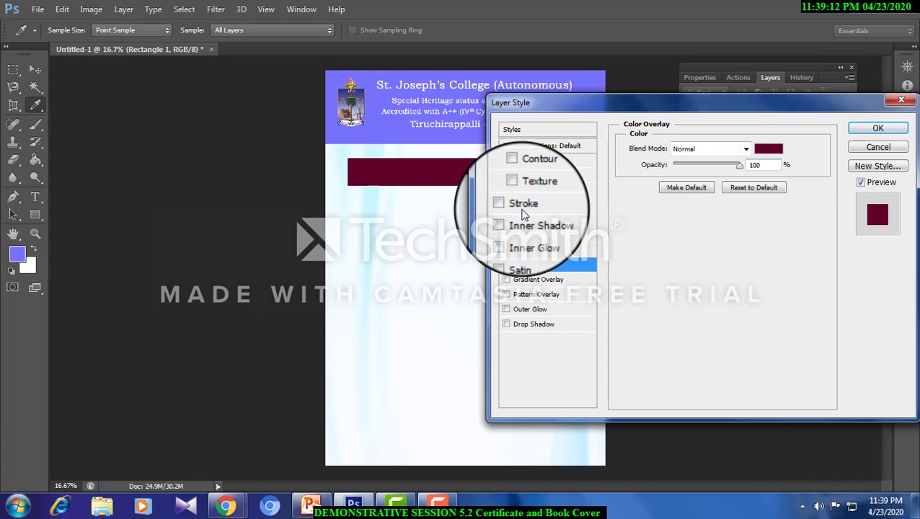
{"action": "left_click", "coordinate": [768, 148]}
{"action": "left_click", "coordinate": [445, 253]}
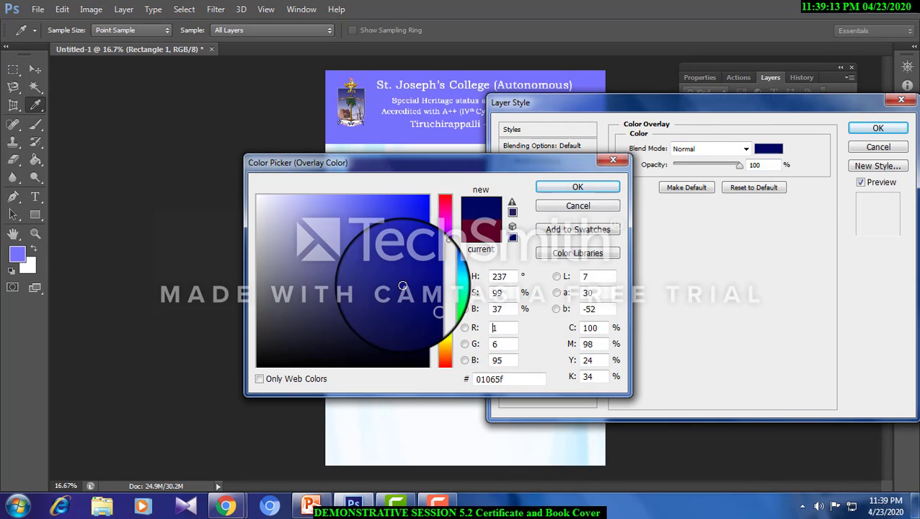
{"action": "left_click", "coordinate": [549, 189]}
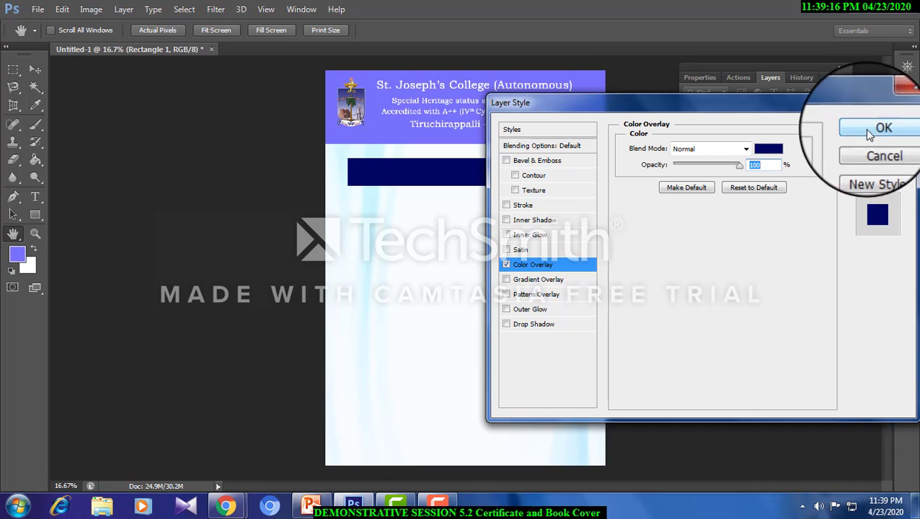
{"action": "left_click", "coordinate": [564, 299]}
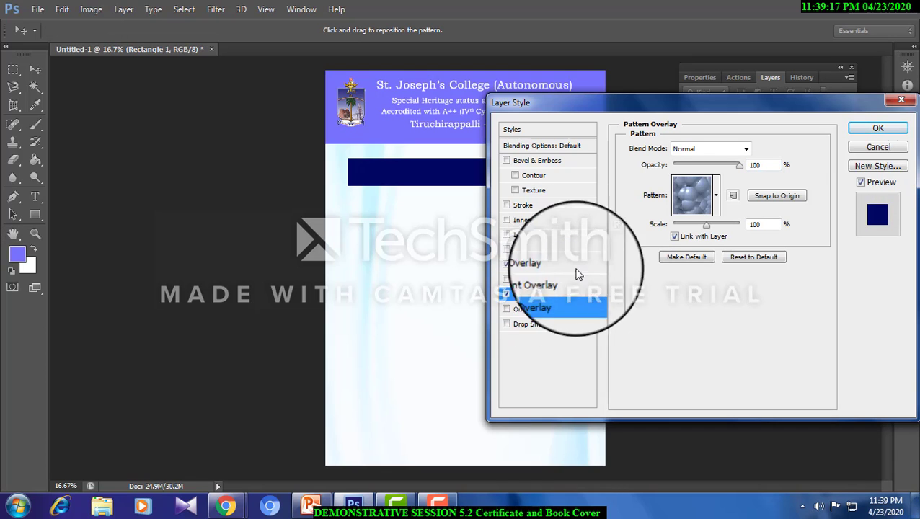
{"action": "left_click", "coordinate": [525, 284]}
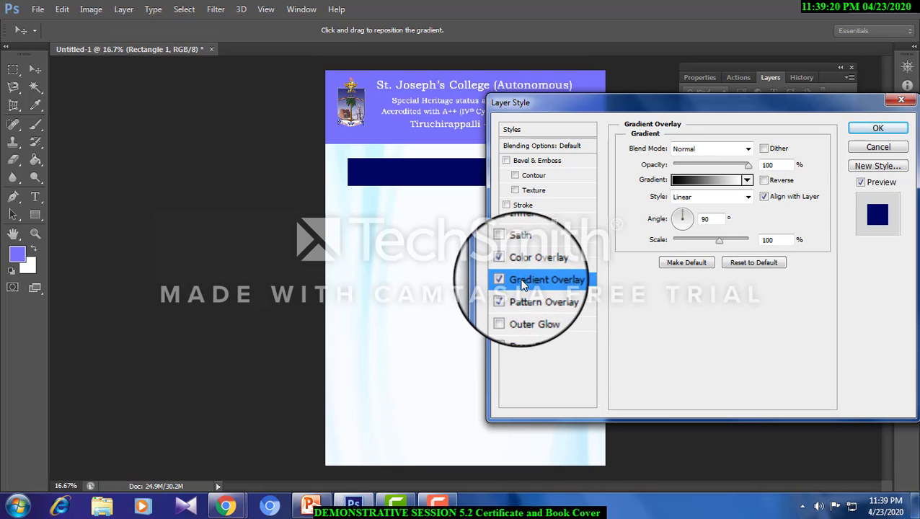
{"action": "left_click", "coordinate": [499, 301]}
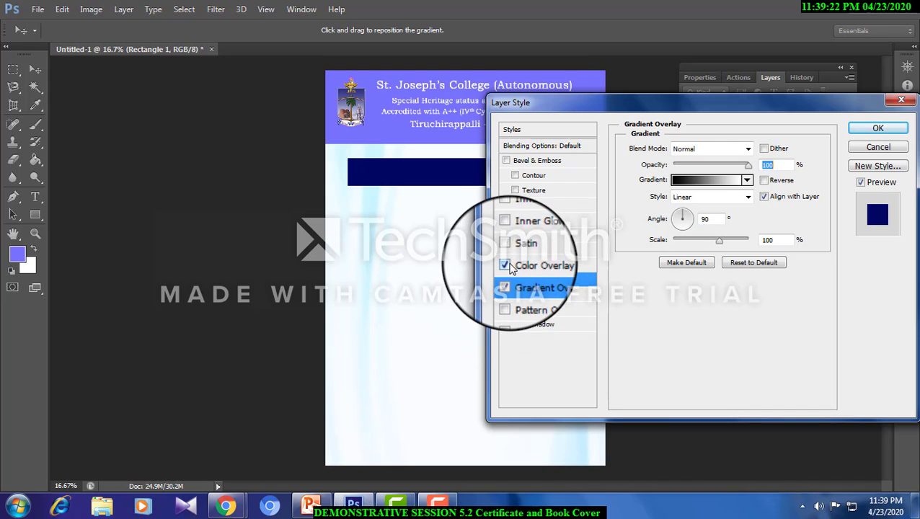
{"action": "left_click", "coordinate": [506, 266]}
{"action": "left_click", "coordinate": [506, 280]}
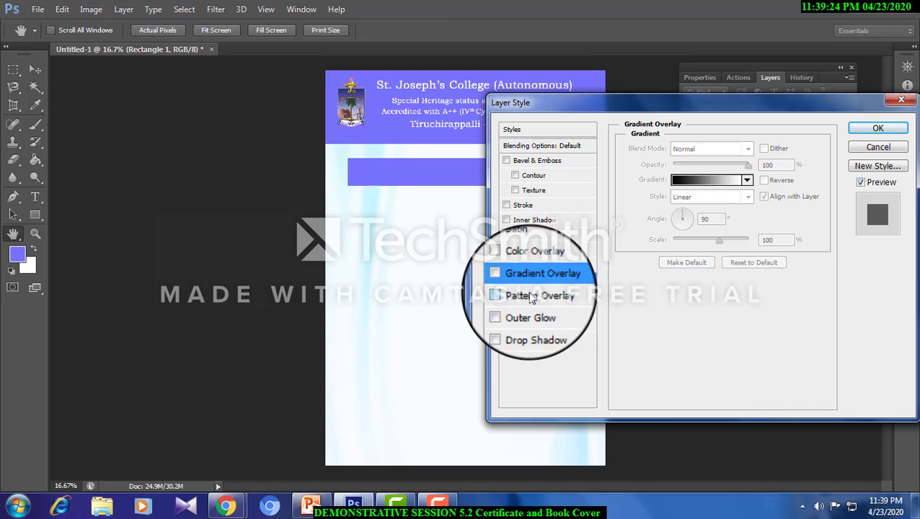
{"action": "left_click", "coordinate": [506, 265]}
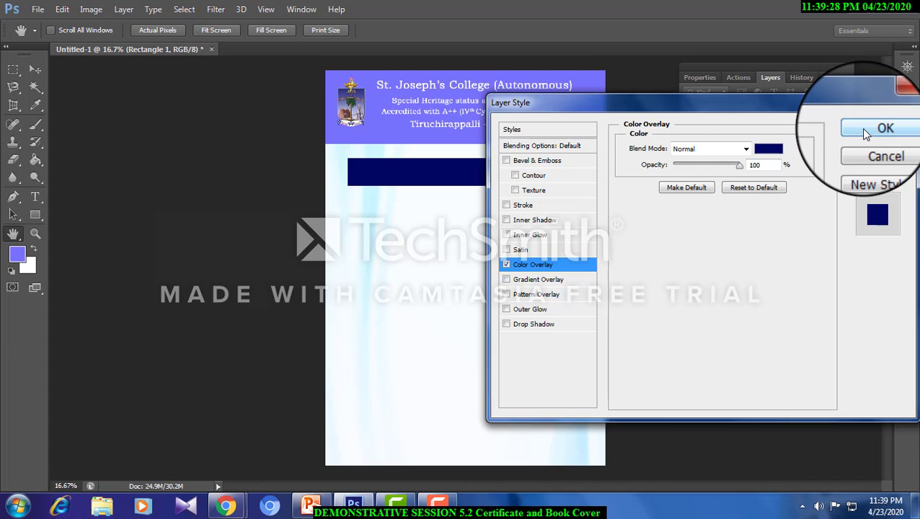
- Add Bevel & Emboss with Texture at 100% scale and +100% depth to the rectangle and apply the layer style
{"action": "left_click", "coordinate": [564, 196]}
{"action": "left_click", "coordinate": [513, 190]}
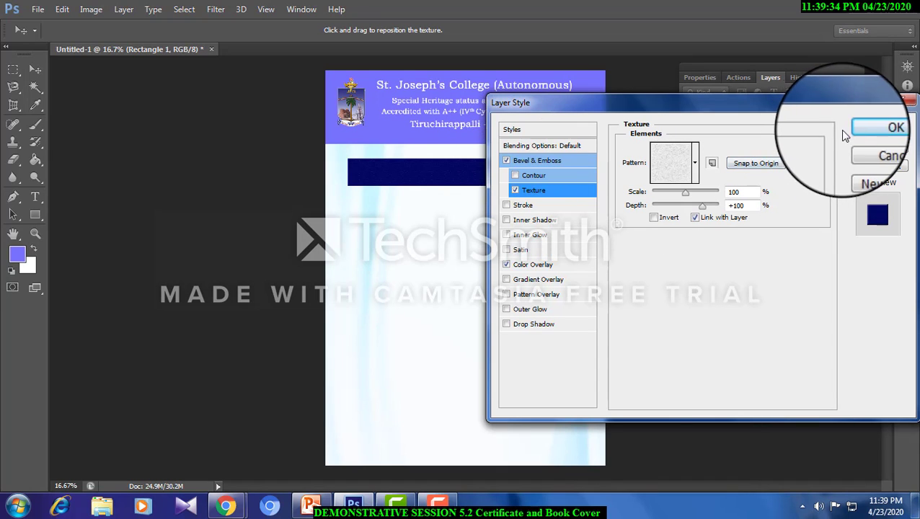
{"action": "left_click", "coordinate": [879, 127]}
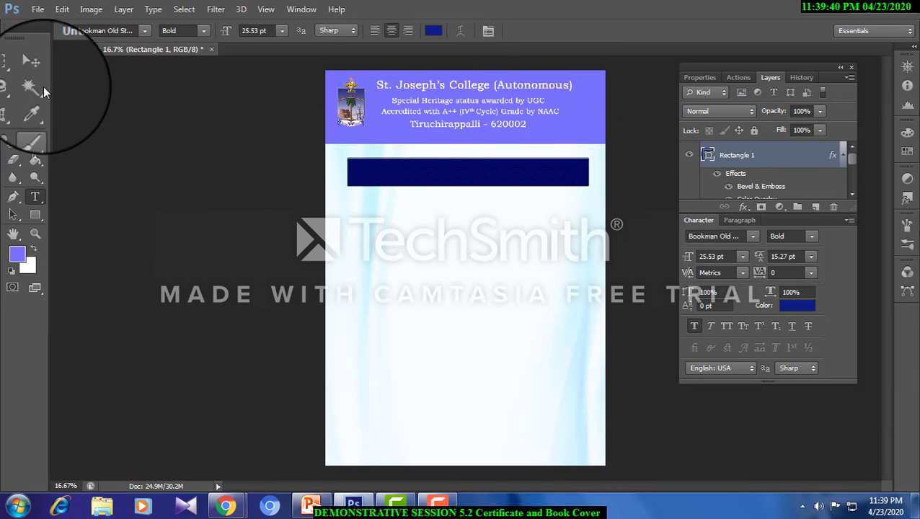
- Bring the "CERTIFICATE OF PARTICIPATION" text layer forward, in front of the navy rectangle
{"action": "right_click", "coordinate": [406, 173]}
{"action": "left_click", "coordinate": [426, 194]}
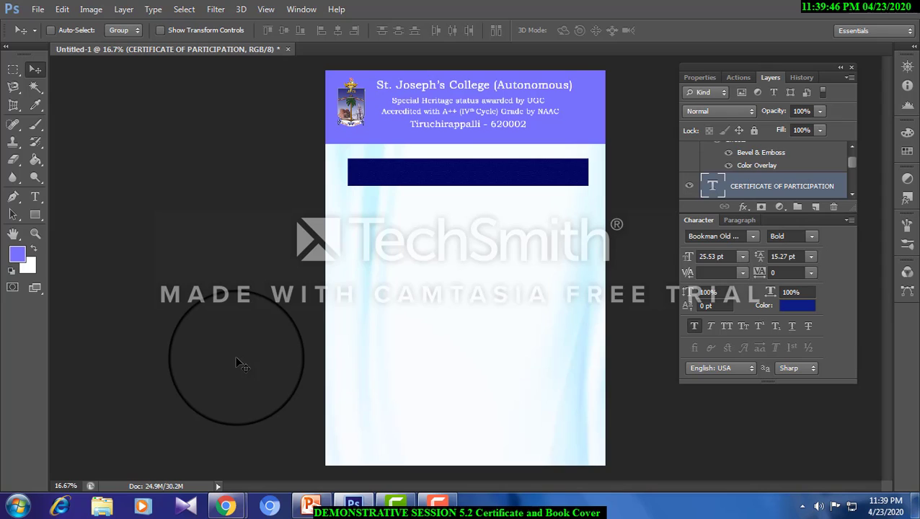
{"action": "key", "text": "ctrl+bracketright"}
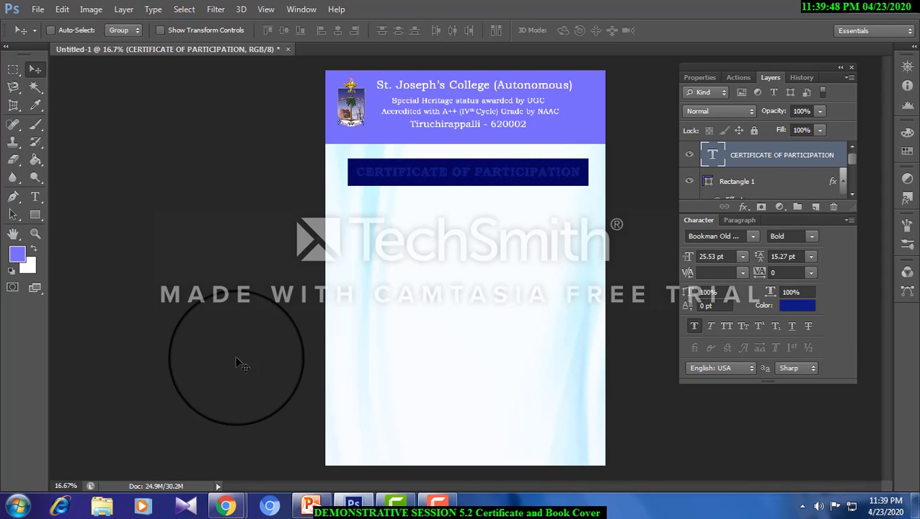
{"action": "left_click", "coordinate": [123, 9]}
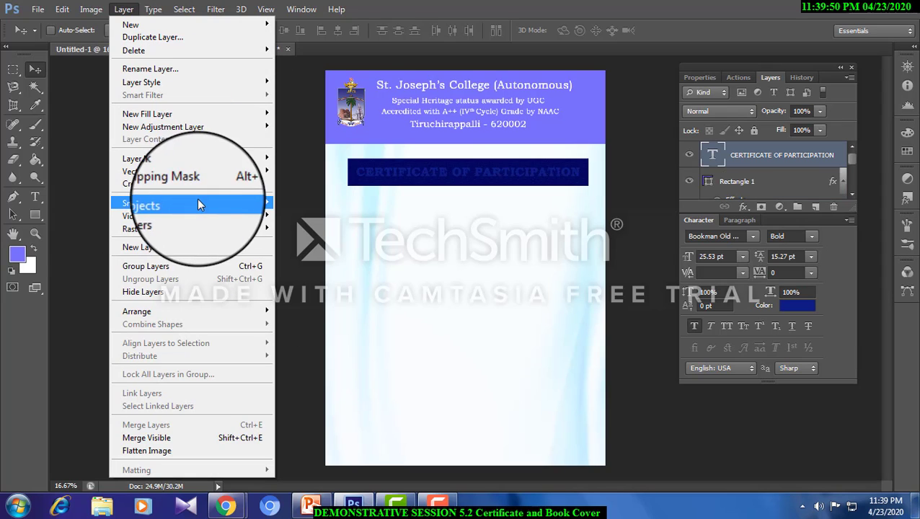
{"action": "mouse_move", "coordinate": [220, 311]}
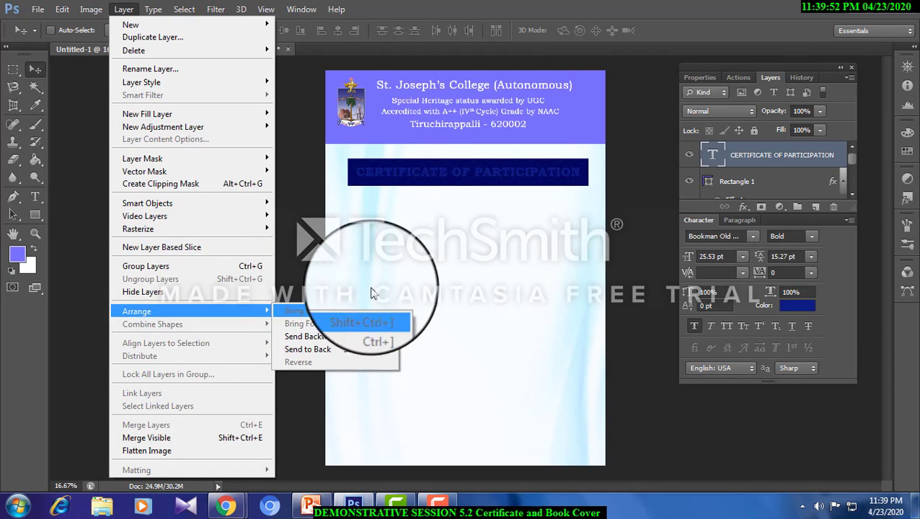
{"action": "left_click", "coordinate": [395, 174]}
- Apply a white Color Overlay at 100% opacity to the "CERTIFICATE OF PARTICIPATION" text
{"action": "right_click", "coordinate": [395, 170]}
{"action": "left_click", "coordinate": [404, 177]}
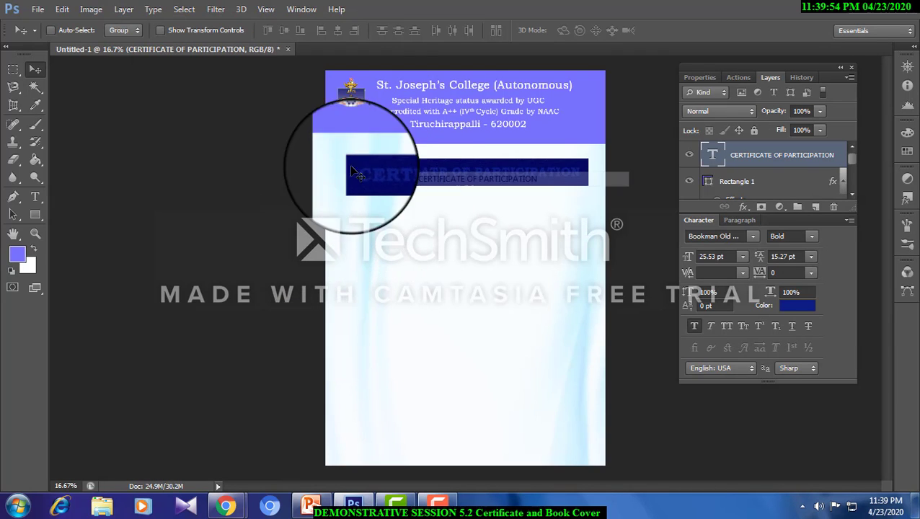
{"action": "left_click", "coordinate": [123, 8]}
{"action": "mouse_move", "coordinate": [205, 82]}
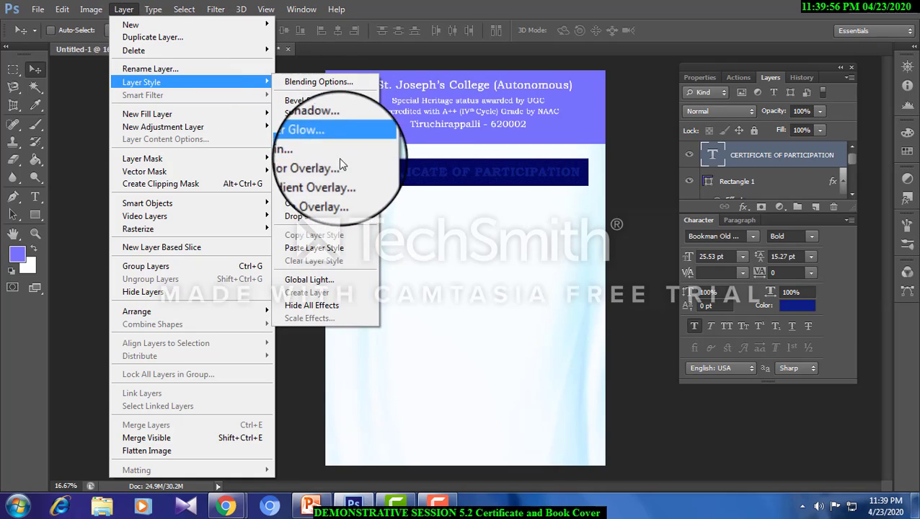
{"action": "left_click", "coordinate": [342, 165]}
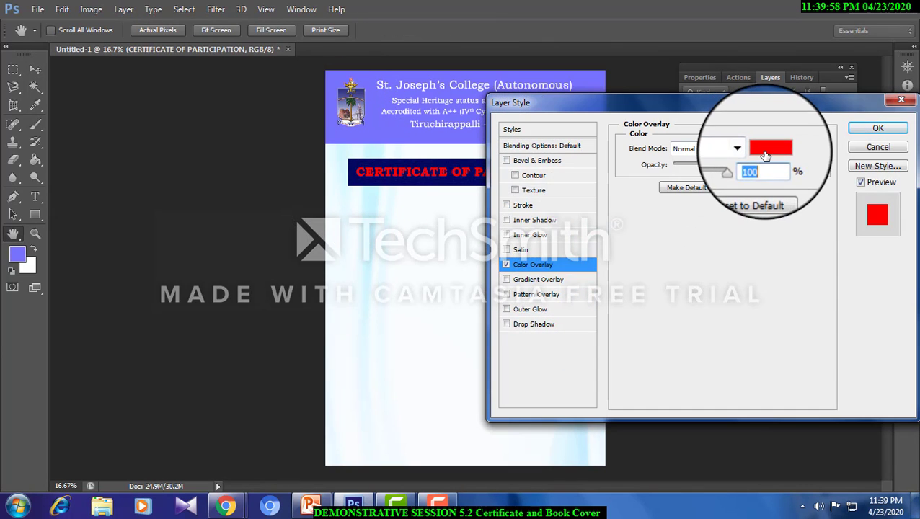
{"action": "left_click", "coordinate": [766, 156]}
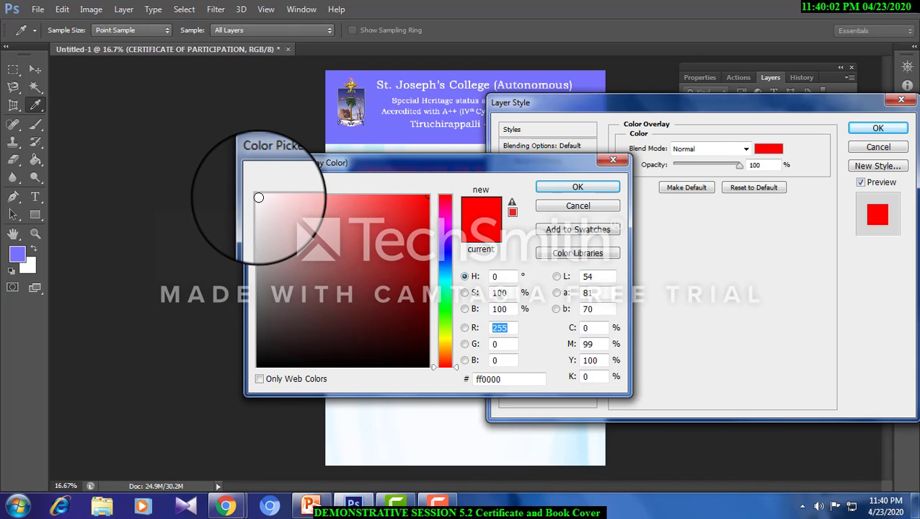
{"action": "left_click", "coordinate": [258, 197]}
{"action": "left_click", "coordinate": [598, 186]}
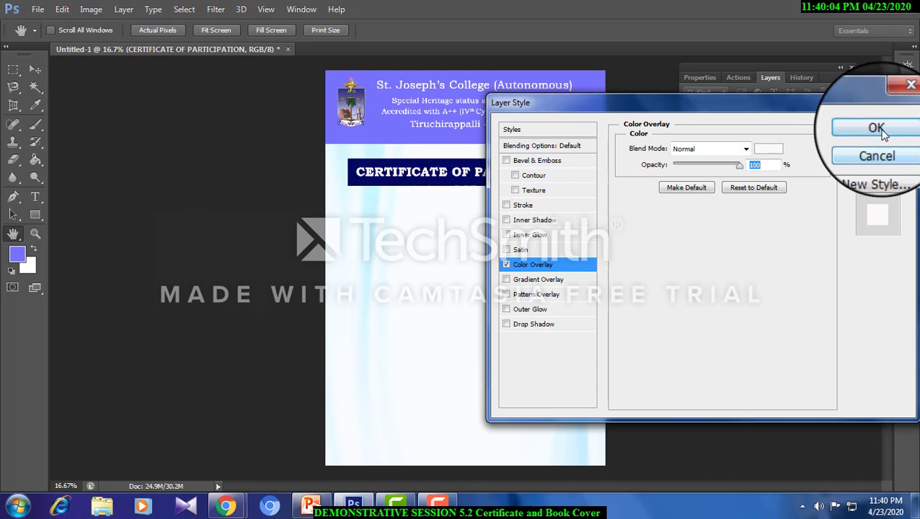
{"action": "left_click", "coordinate": [876, 129]}
- Create a paragraph text box nearly the page's width below the navy title banner, with the font set to Comic Sans MS
{"action": "left_click", "coordinate": [35, 196]}
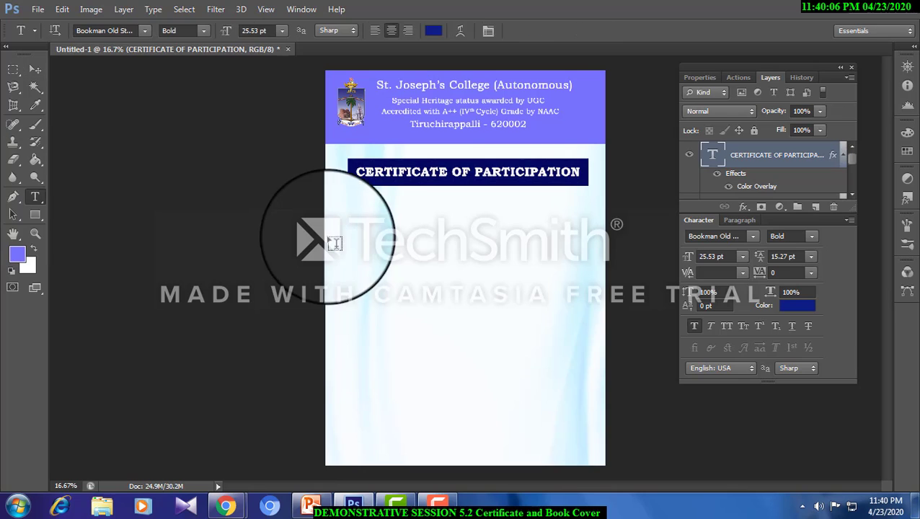
{"action": "left_click_drag", "start_coordinate": [338, 213], "coordinate": [596, 364]}
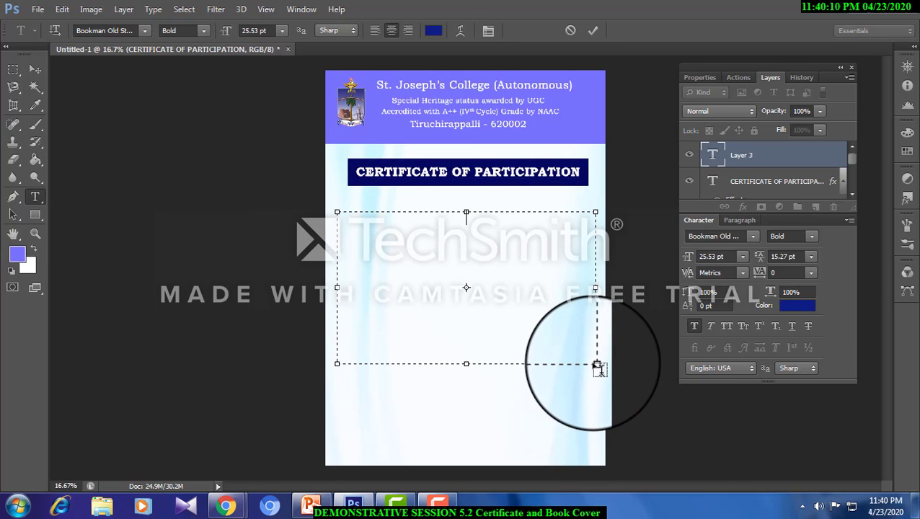
{"action": "left_click", "coordinate": [145, 32]}
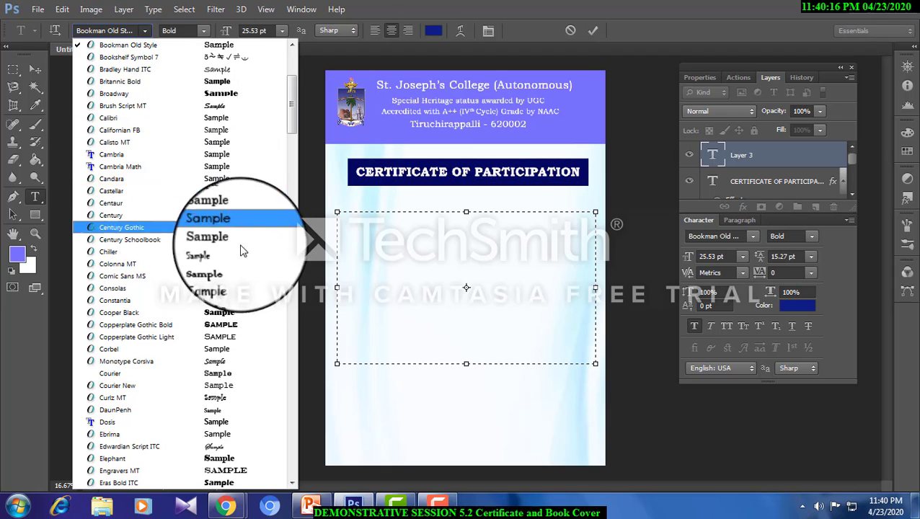
{"action": "left_click", "coordinate": [238, 277]}
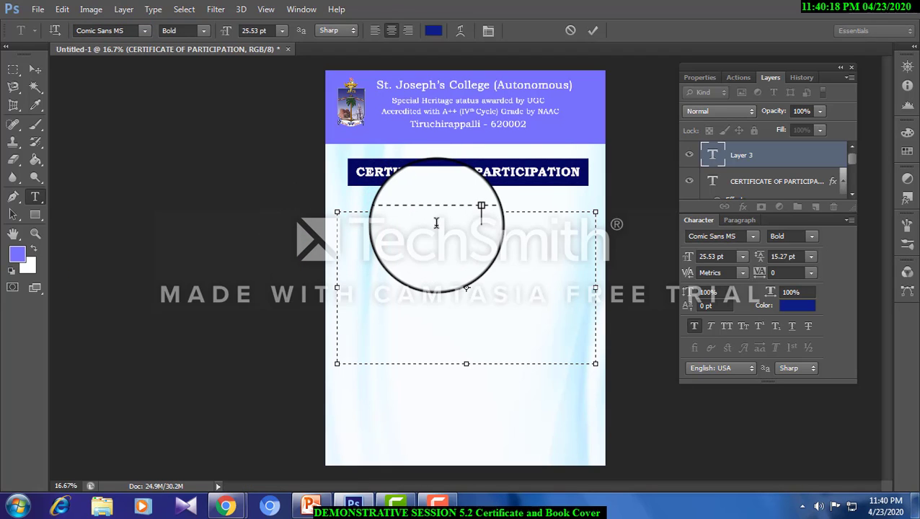
- Start the body text with "This" in the new text box and justify the paragraph
{"action": "type", "text": "tHIS"}
{"action": "key", "text": "BackSpace"}
{"action": "key", "text": "BackSpace"}
{"action": "key", "text": "BackSpace"}
{"action": "key", "text": "BackSpace"}
{"action": "type", "text": "This"}
{"action": "key", "text": "ctrl+a"}
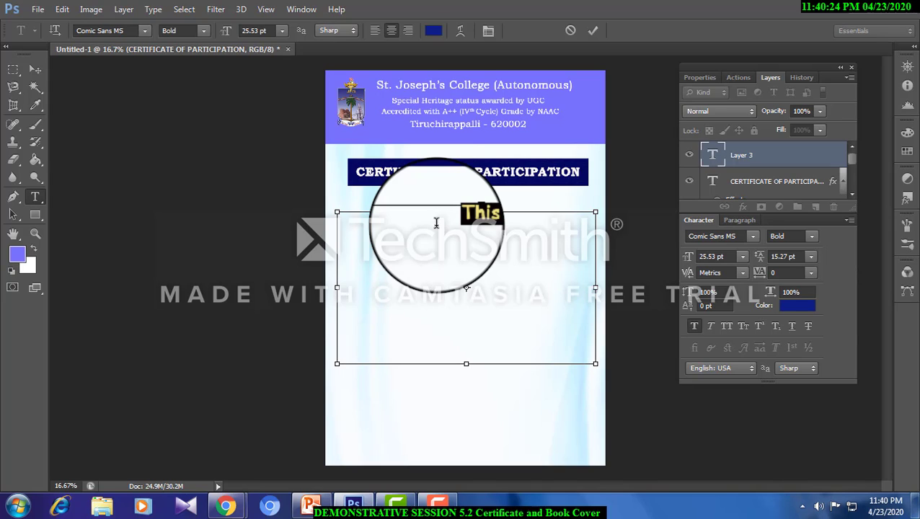
{"action": "left_click", "coordinate": [436, 224]}
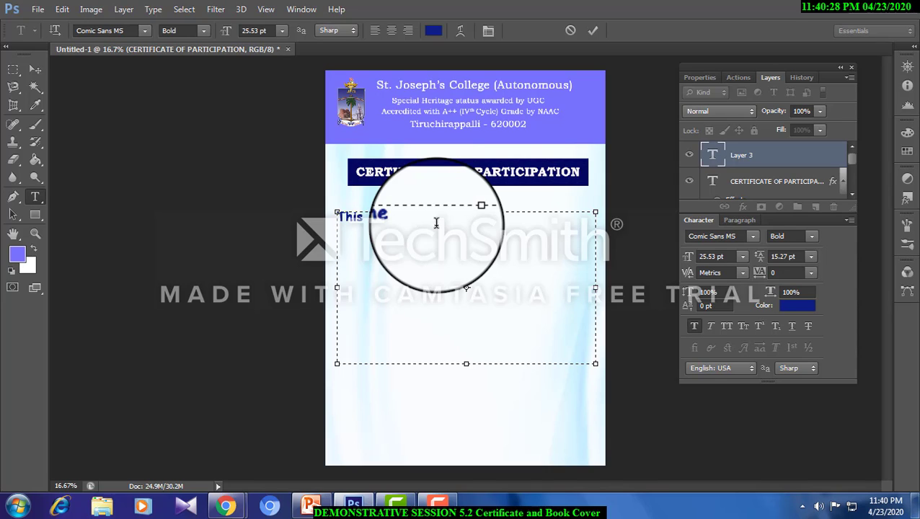
- Extend the body text to "This is to certify that" followed by underscore blanks across two lines
{"action": "type", "text": "certi"}
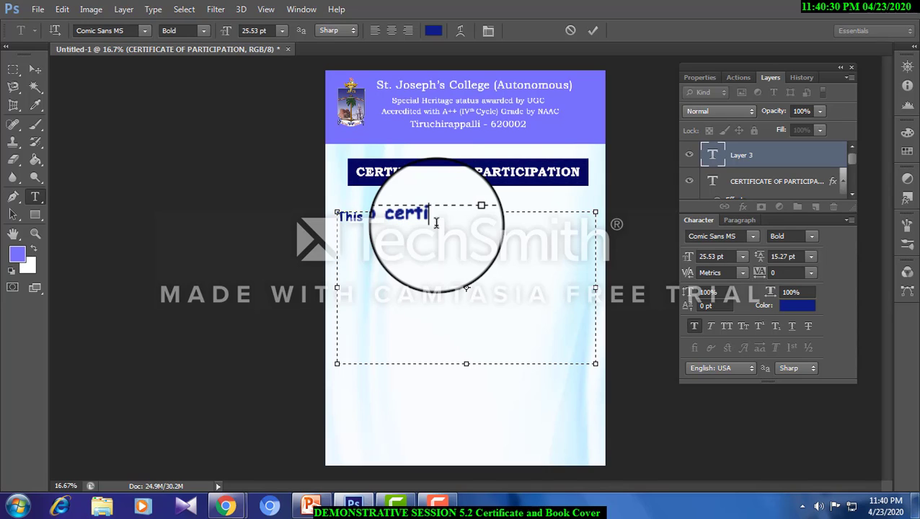
{"action": "type", "text": "fy that"}
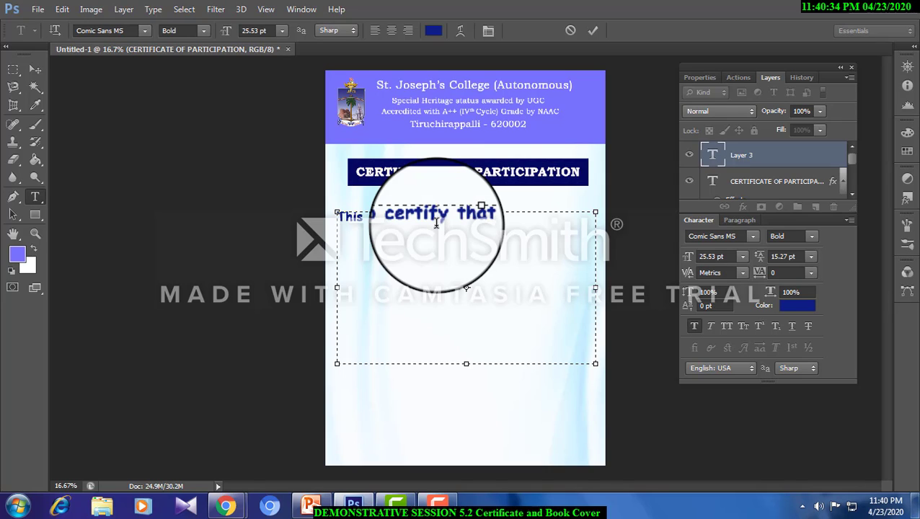
{"action": "type", "text": " _________"}
{"action": "key", "text": "Return"}
{"action": "type", "text": "____________________________"}
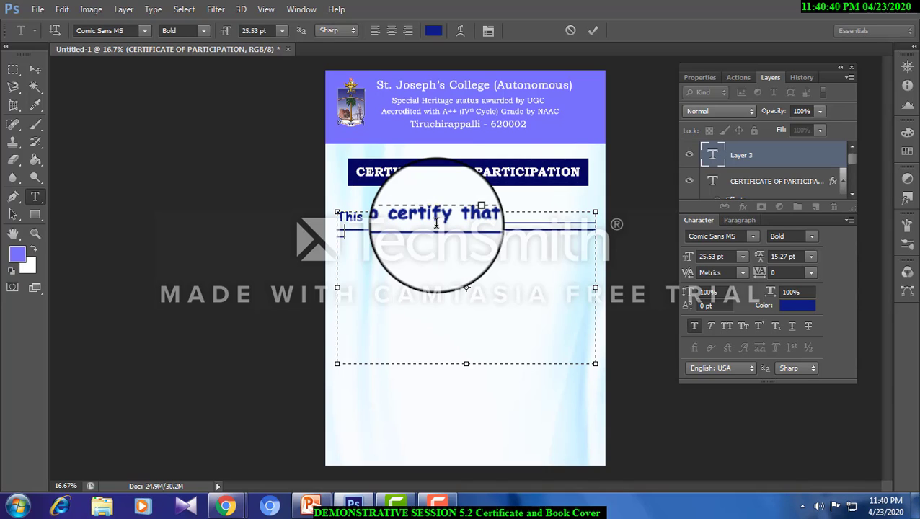
{"action": "key", "text": "BackSpace"}
- Set the leading of the whole body text to 48 pt, trying 36 pt first
{"action": "key", "text": "ctrl+a"}
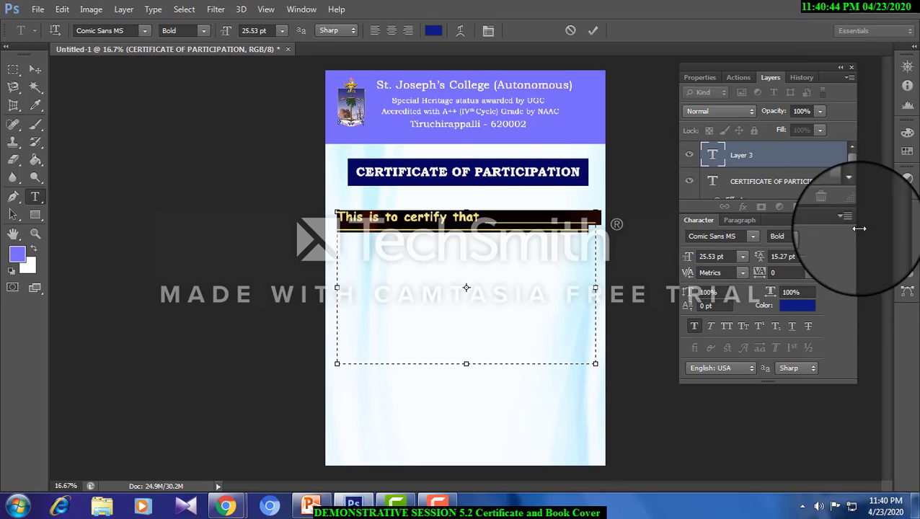
{"action": "left_click", "coordinate": [811, 256]}
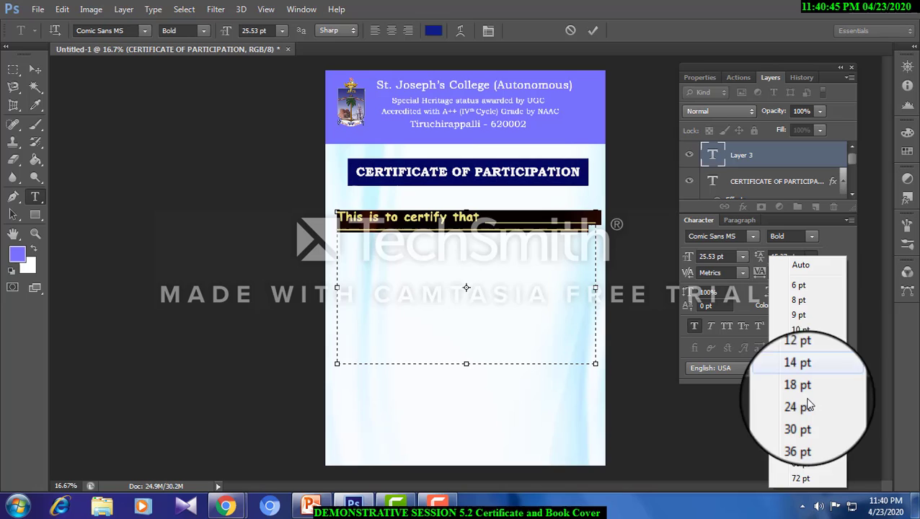
{"action": "left_click", "coordinate": [797, 435]}
{"action": "left_click", "coordinate": [585, 239]}
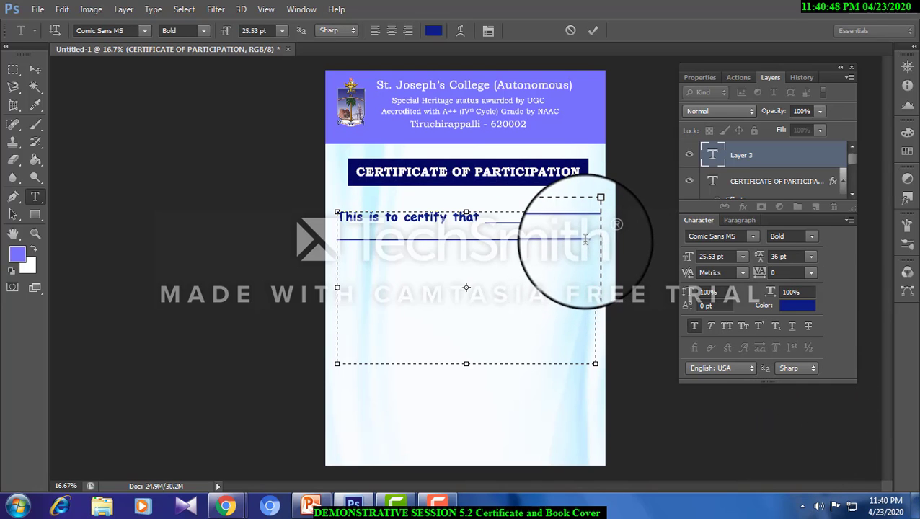
{"action": "left_click_drag", "start_coordinate": [589, 232], "coordinate": [298, 193]}
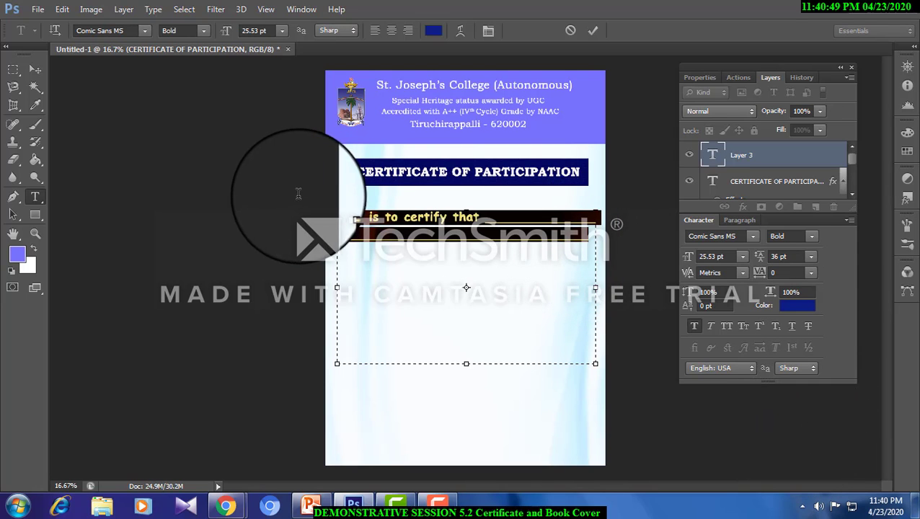
{"action": "left_click", "coordinate": [806, 256]}
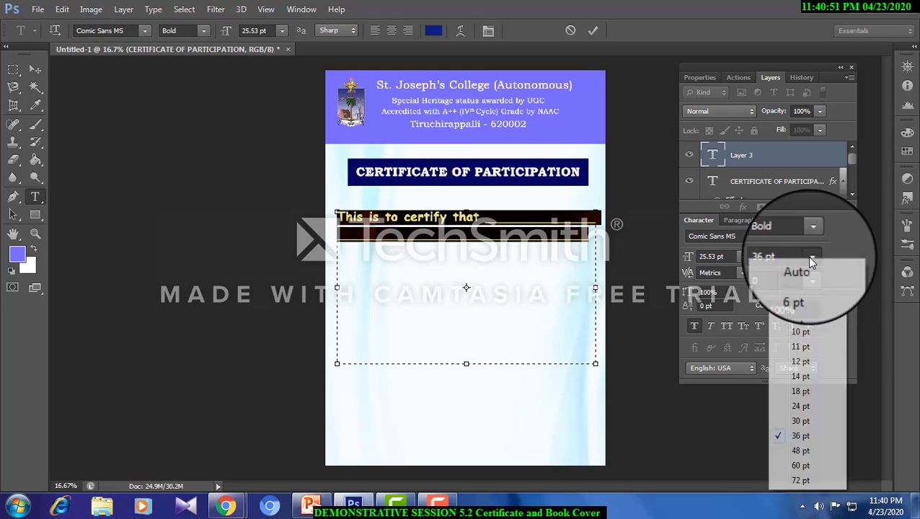
{"action": "left_click", "coordinate": [804, 452]}
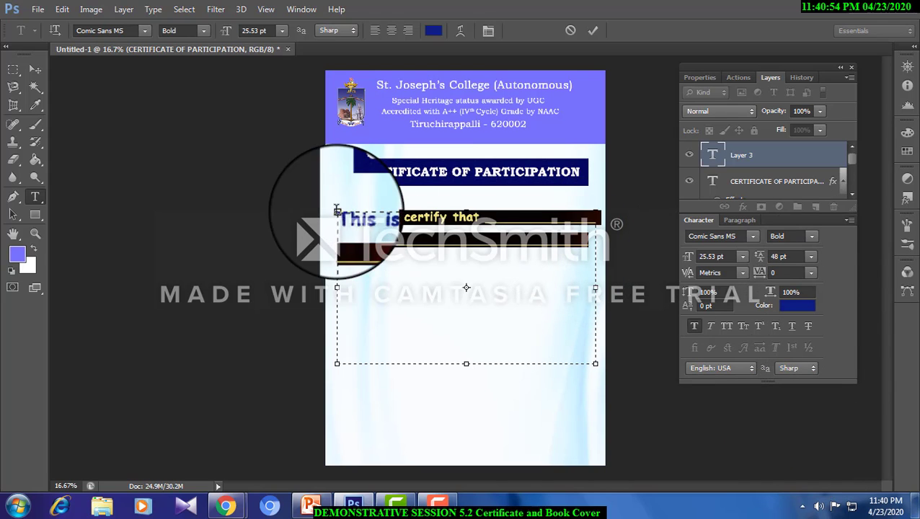
- Change the body text's font to Monotype Corsiva
{"action": "left_click", "coordinate": [121, 31]}
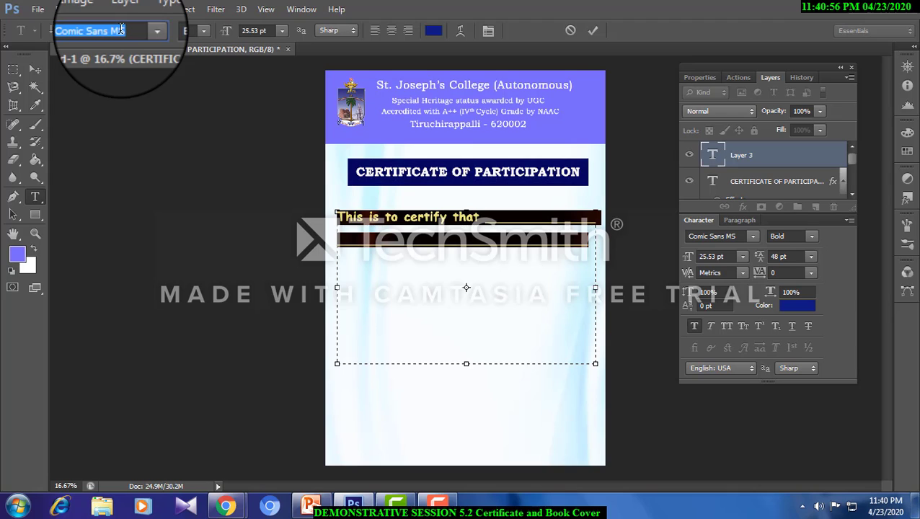
{"action": "type", "text": "Monotype Corsiva"}
{"action": "key", "text": "Return"}
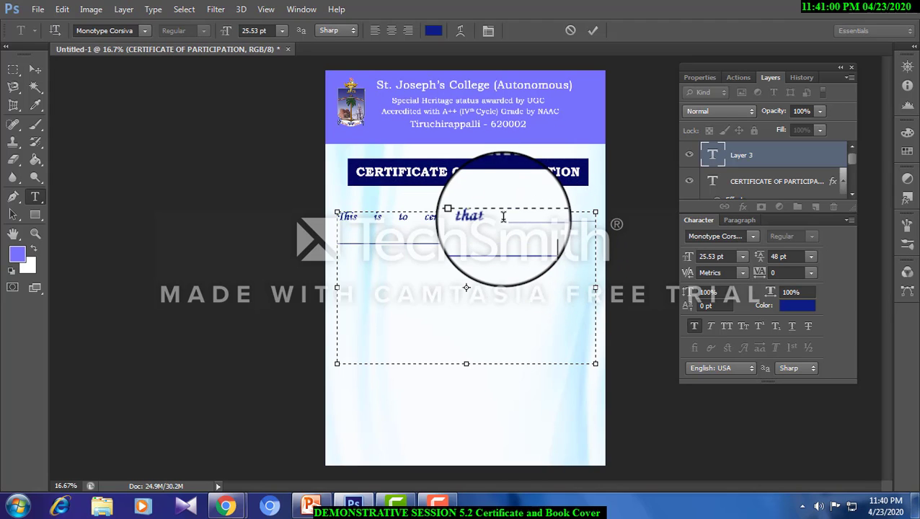
- Replace the body text with "This is to certify that" followed by underscore blanks filling the first and second lines
{"action": "left_click_drag", "start_coordinate": [504, 217], "coordinate": [285, 198]}
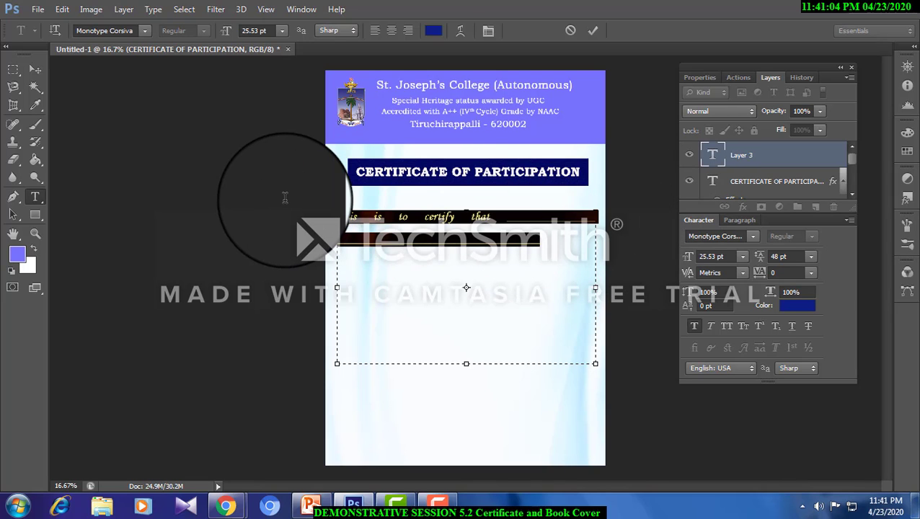
{"action": "key", "text": "BackSpace"}
{"action": "type", "text": "This i"}
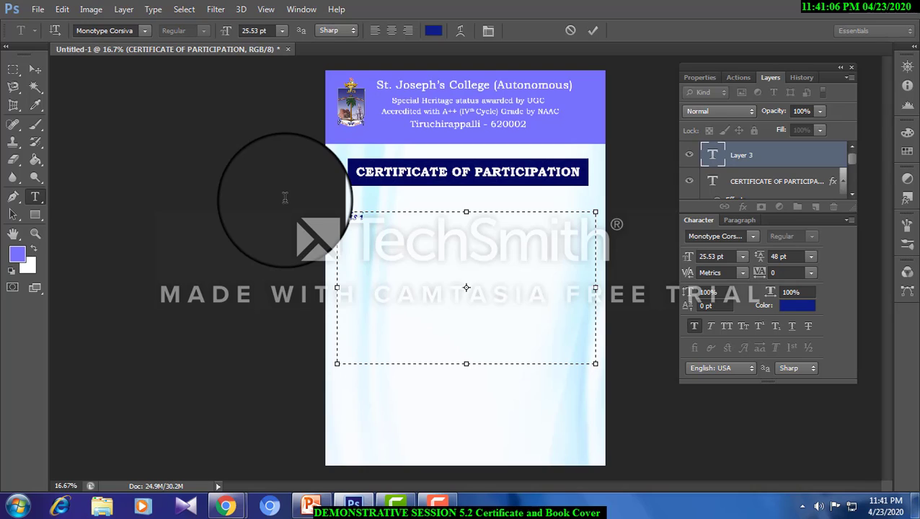
{"action": "type", "text": "s to certify tha"}
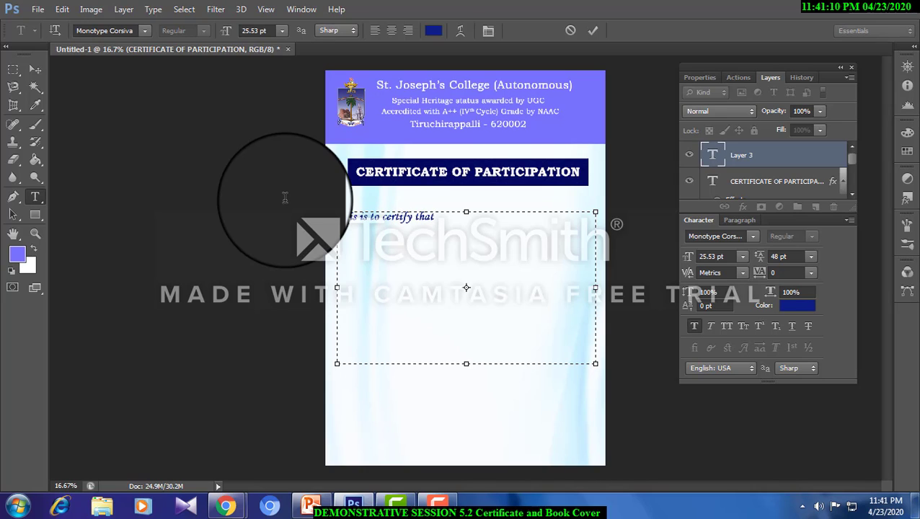
{"action": "type", "text": "t___________________________________"}
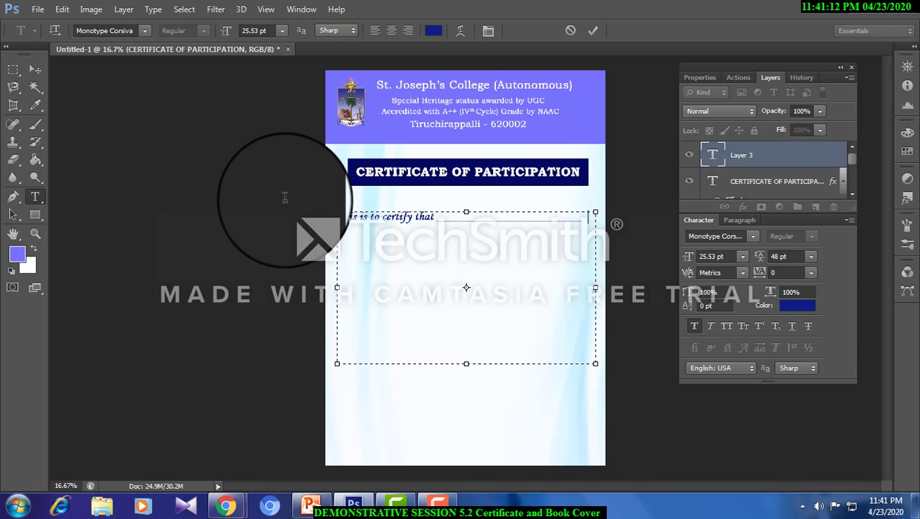
{"action": "key", "text": "Return"}
{"action": "type", "text": "________________________________________________________"}
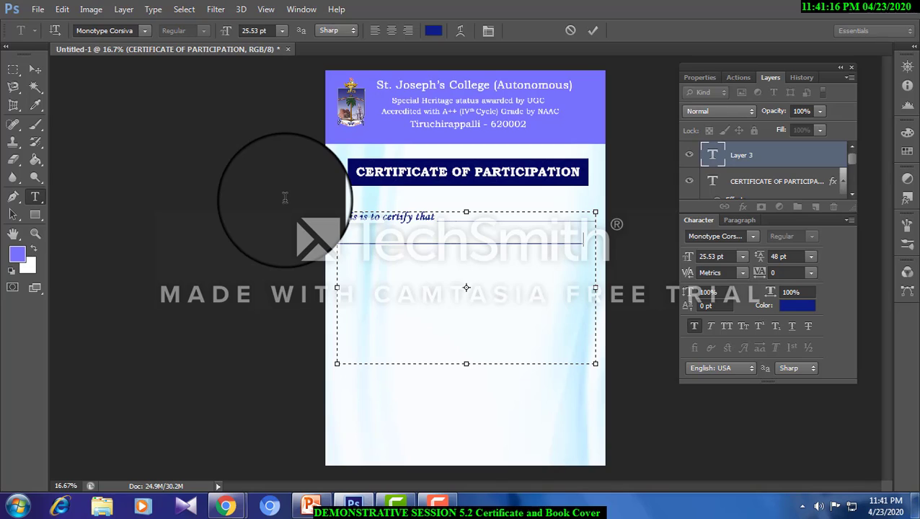
- Add a third line to the body text reading "has participated in INDEP 2020"
{"action": "key", "text": "Return"}
{"action": "type", "text": "has participated in"}
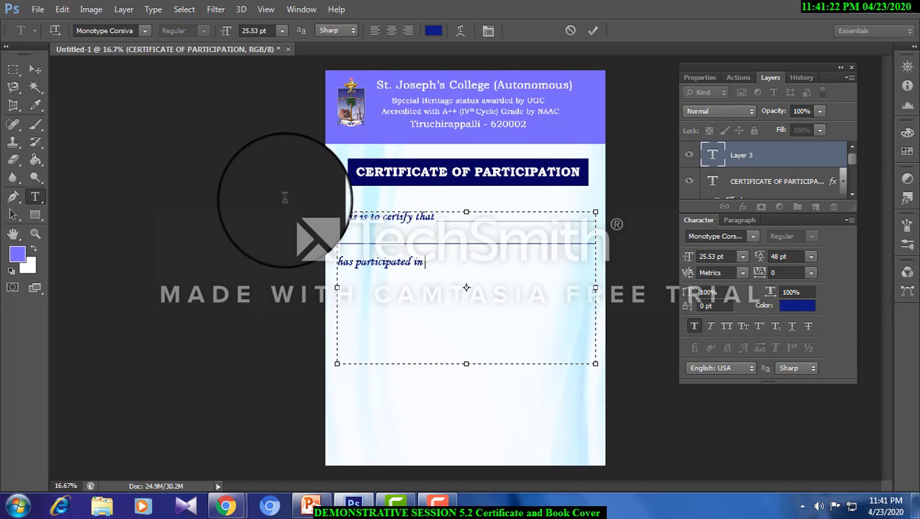
{"action": "type", "text": " the"}
{"action": "key", "text": "BackSpace"}
{"action": "key", "text": "BackSpace"}
{"action": "key", "text": "BackSpace"}
{"action": "type", "text": "IND "}
{"action": "type", "text": "P 2020"}
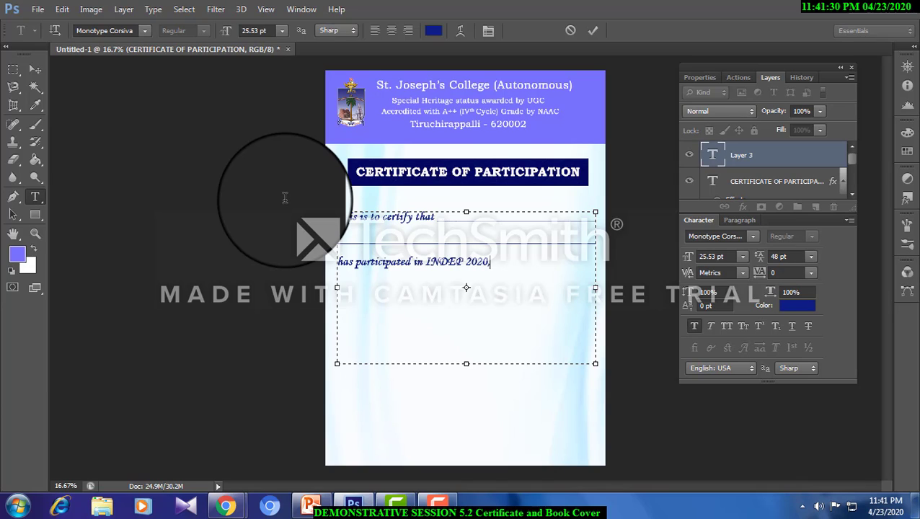
{"action": "type", "text": ", an intea Department C"}
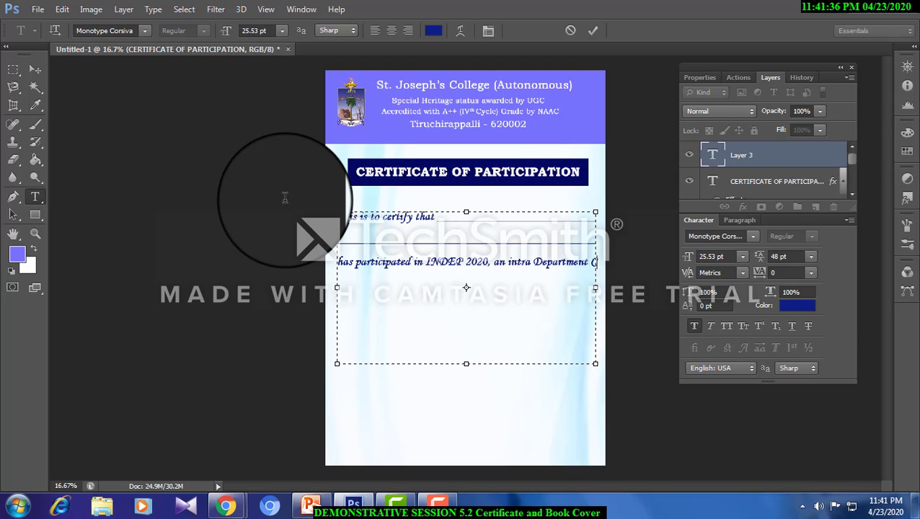
{"action": "type", "text": "ultural Co"}
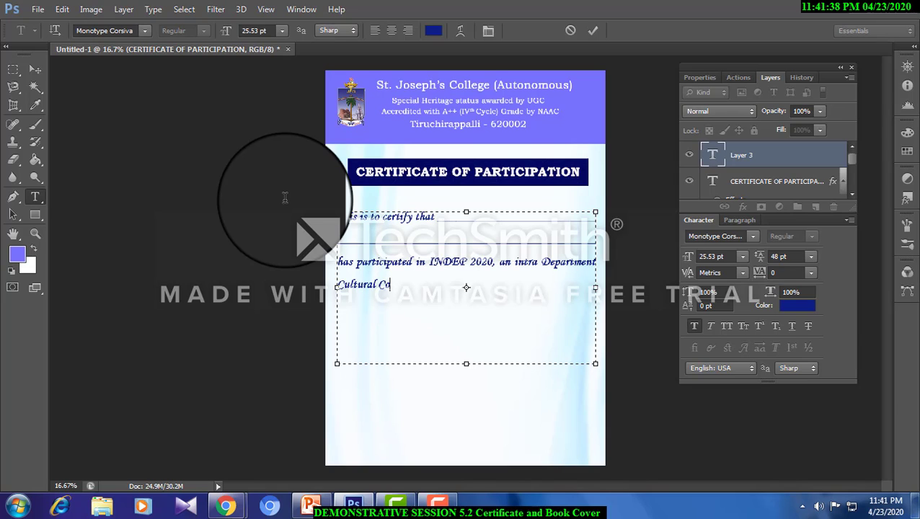
{"action": "type", "text": "mpetitions"}
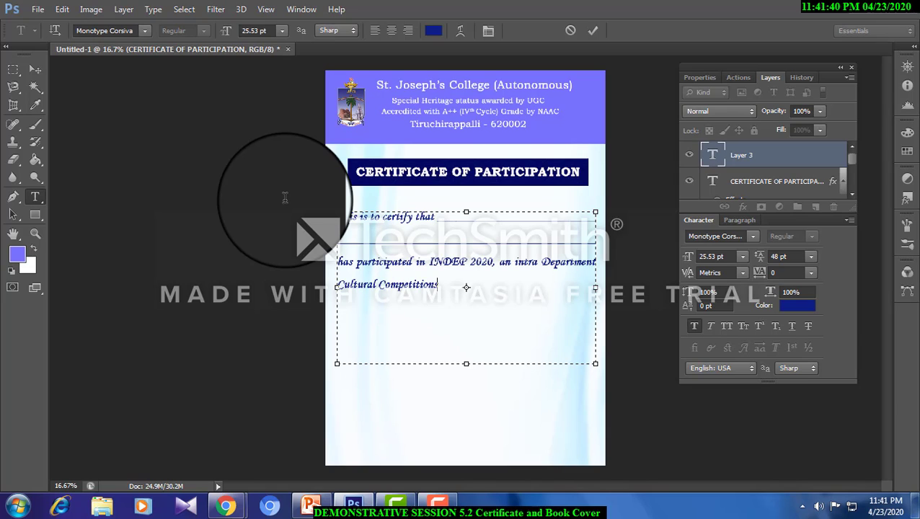
{"action": "type", "text": " held"}
{"action": "type", "text": " at St. Joseph"}
{"action": "type", "text": "'s"}
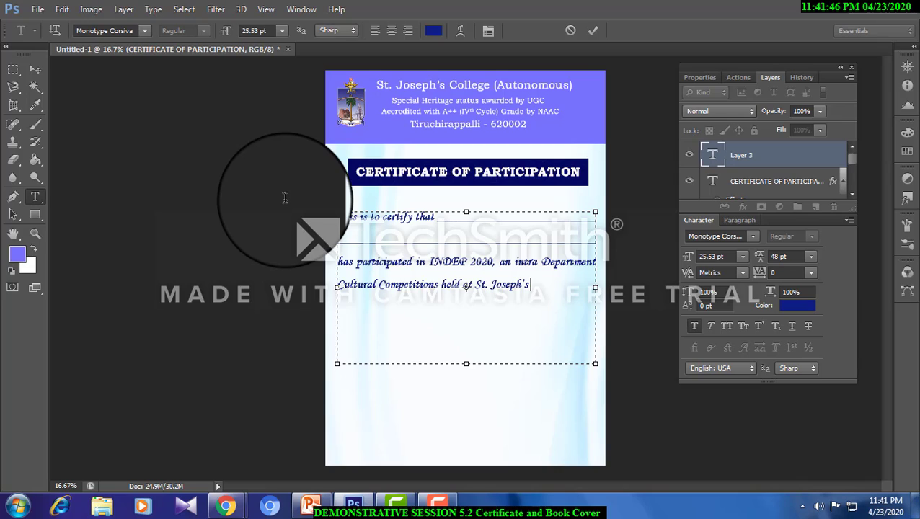
{"action": "type", "text": " College ("}
{"action": "type", "text": "etween"}
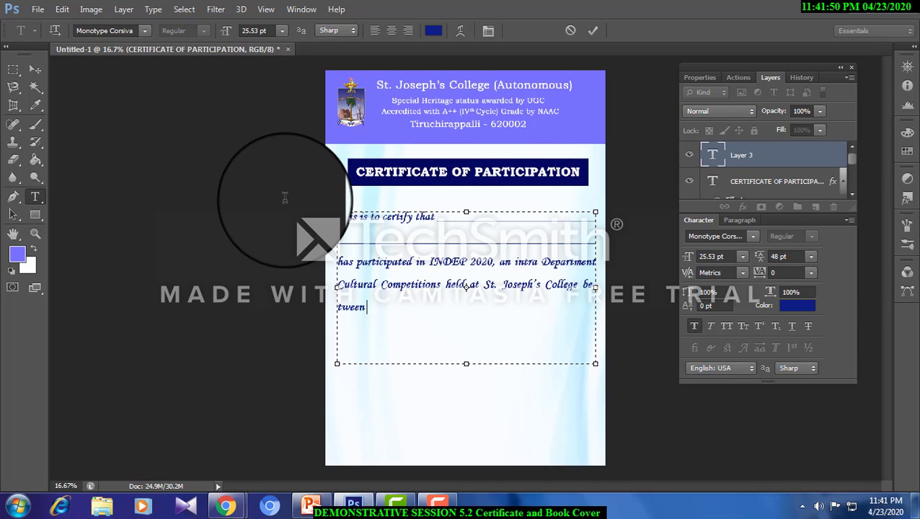
{"action": "type", "text": " 2"}
- Finish the body text with the event dates "10-1-2020 and 12-1-2020."
{"action": "key", "text": "BackSpace"}
{"action": "key", "text": "BackSpace"}
{"action": "key", "text": "BackSpace"}
{"action": "type", "text": "0-1-2020 and"}
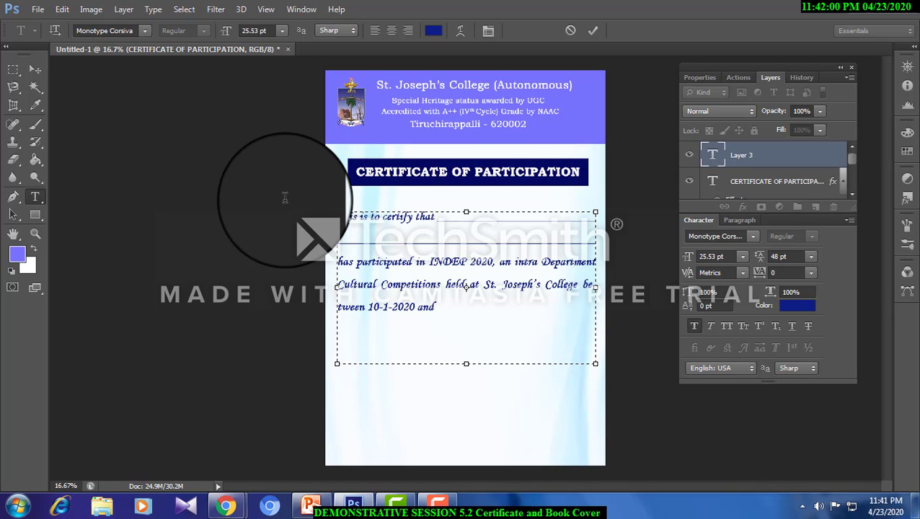
{"action": "type", "text": " 1"}
{"action": "type", "text": "2-1-2020."}
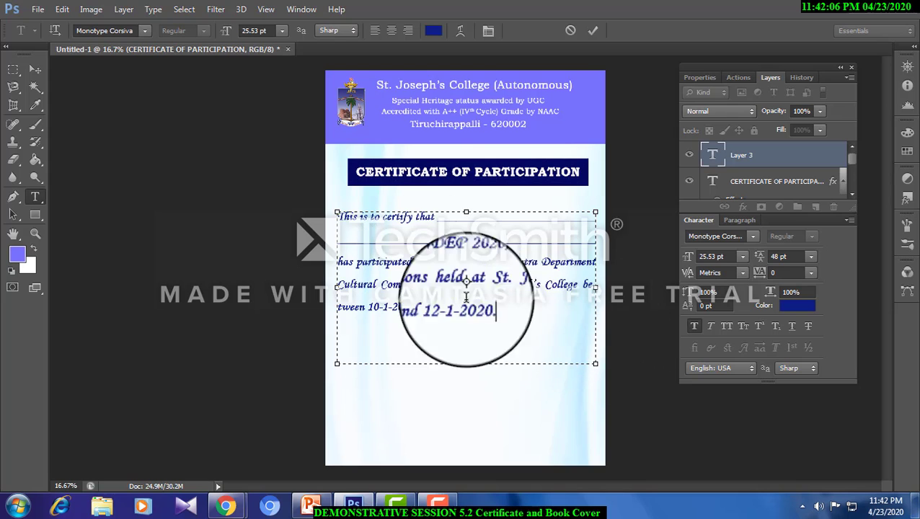
- Select the entire body paragraph for formatting
{"action": "left_click_drag", "start_coordinate": [470, 323], "coordinate": [304, 193]}
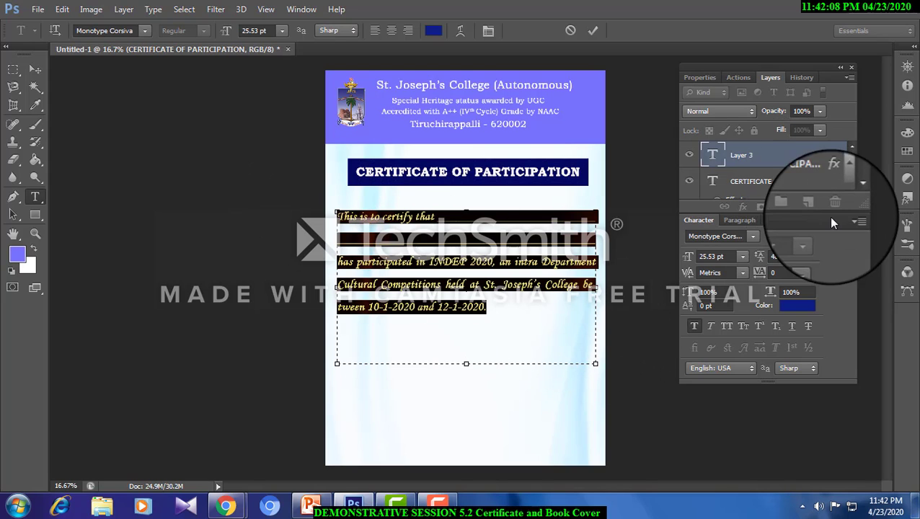
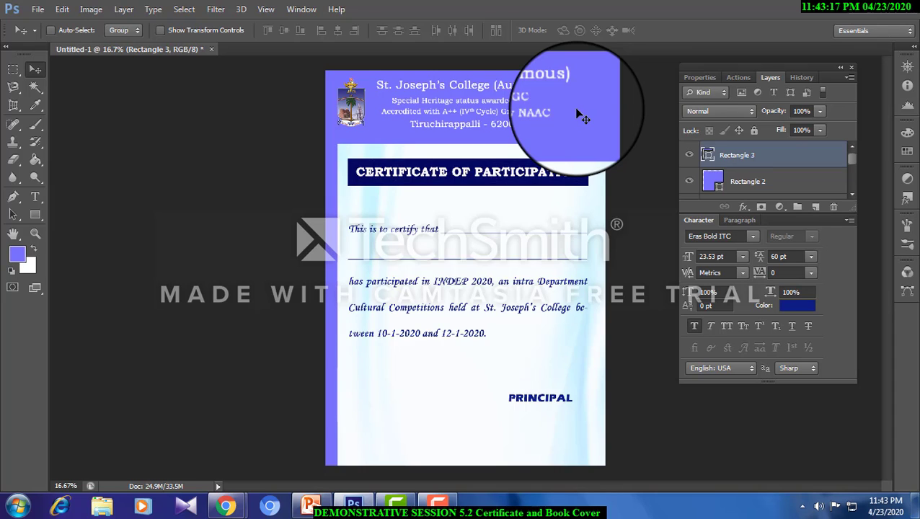
- Apply a dark navy (010c41) Color Overlay to the "St. Joseph's College (Autonomous)" heading
{"action": "right_click", "coordinate": [443, 91]}
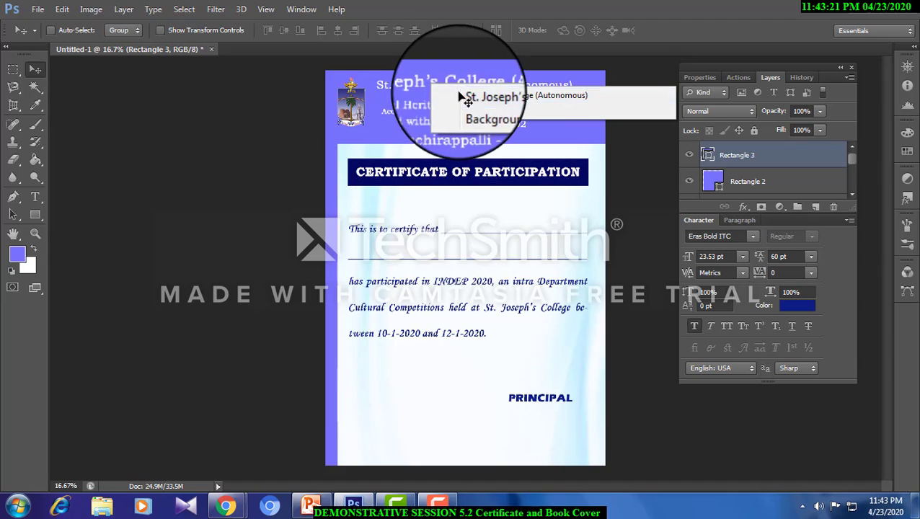
{"action": "left_click", "coordinate": [476, 98]}
{"action": "left_click", "coordinate": [124, 9]}
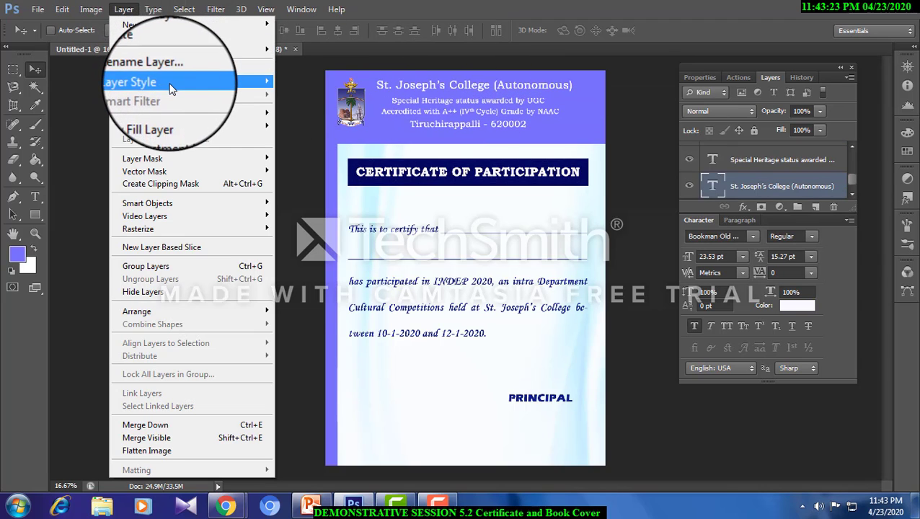
{"action": "mouse_move", "coordinate": [176, 82]}
{"action": "left_click", "coordinate": [331, 166]}
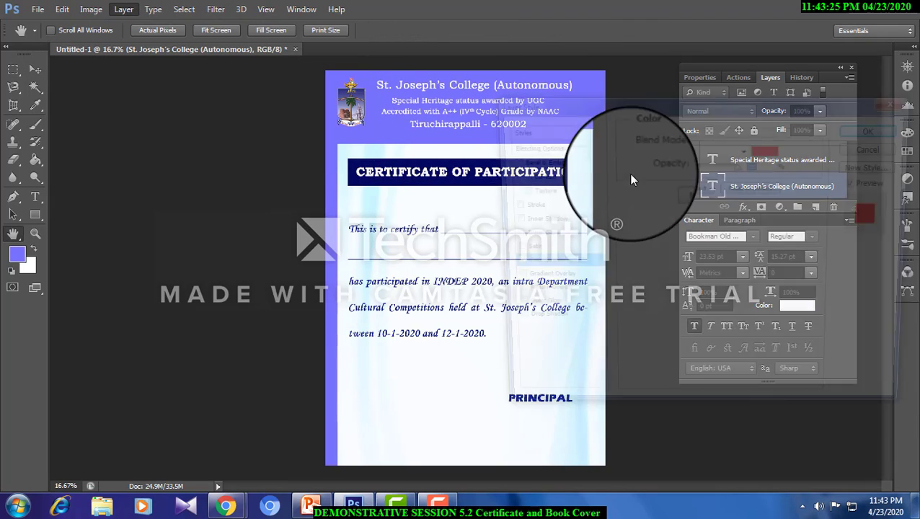
{"action": "left_click", "coordinate": [768, 154]}
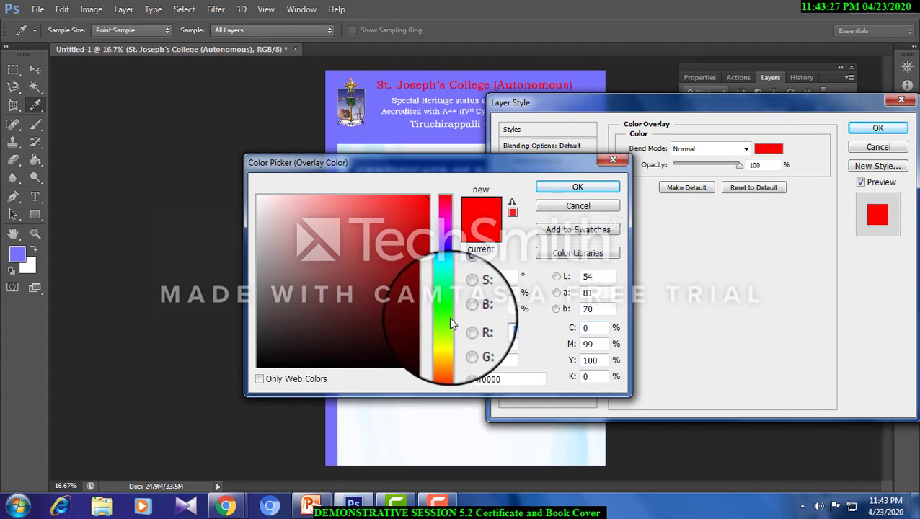
{"action": "left_click", "coordinate": [444, 250]}
{"action": "mouse_move", "coordinate": [420, 282]}
{"action": "left_mouse_down"}
{"action": "mouse_move", "coordinate": [413, 329]}
{"action": "mouse_move", "coordinate": [426, 323]}
{"action": "left_mouse_up"}
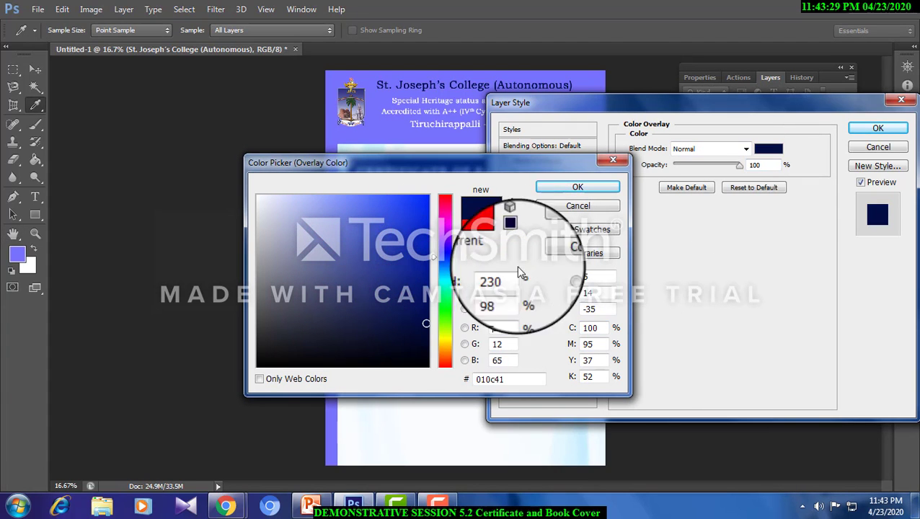
{"action": "left_click", "coordinate": [577, 179]}
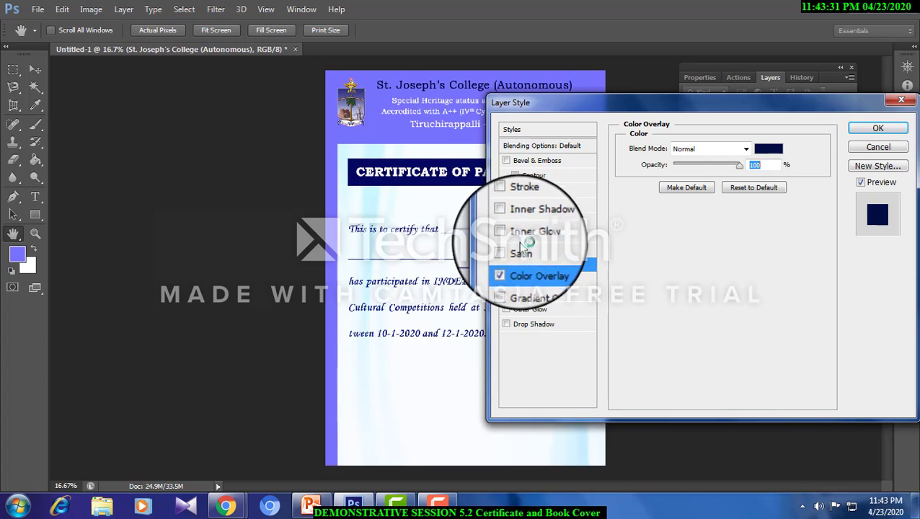
- Add a white 3 px outside Stroke to the college name heading and accept the layer style
{"action": "left_click", "coordinate": [523, 206]}
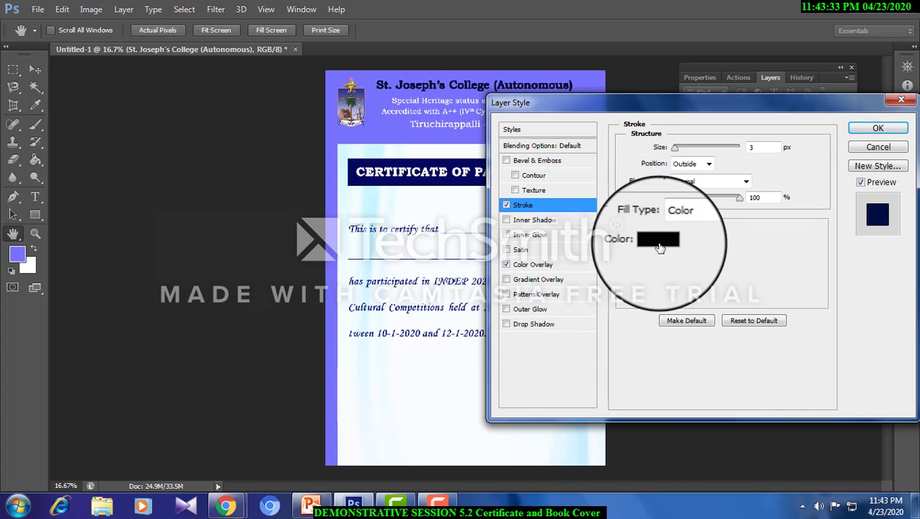
{"action": "left_click", "coordinate": [658, 240]}
{"action": "left_click", "coordinate": [258, 196]}
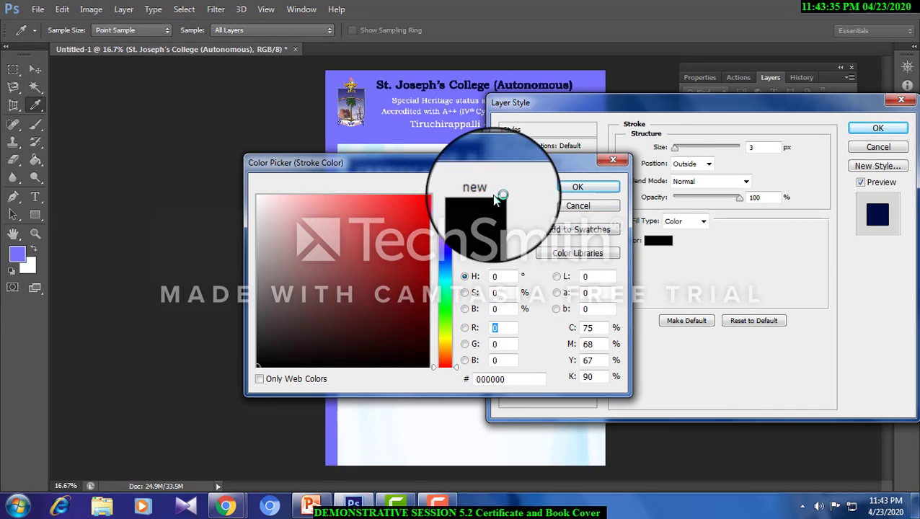
{"action": "left_click", "coordinate": [582, 187]}
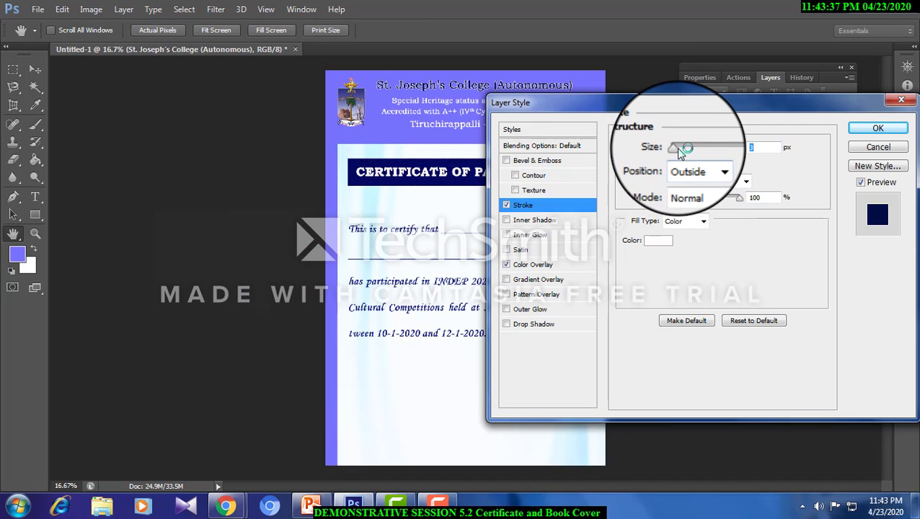
{"action": "left_click", "coordinate": [878, 128]}
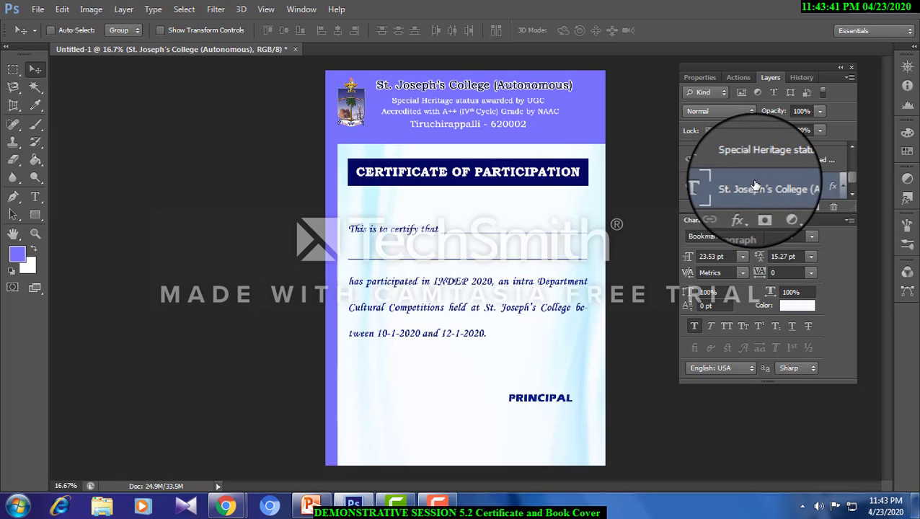
- Copy the college name's layer style and paste it onto the Tiruchirappalli line of the header
{"action": "right_click", "coordinate": [758, 186]}
{"action": "left_click", "coordinate": [525, 375]}
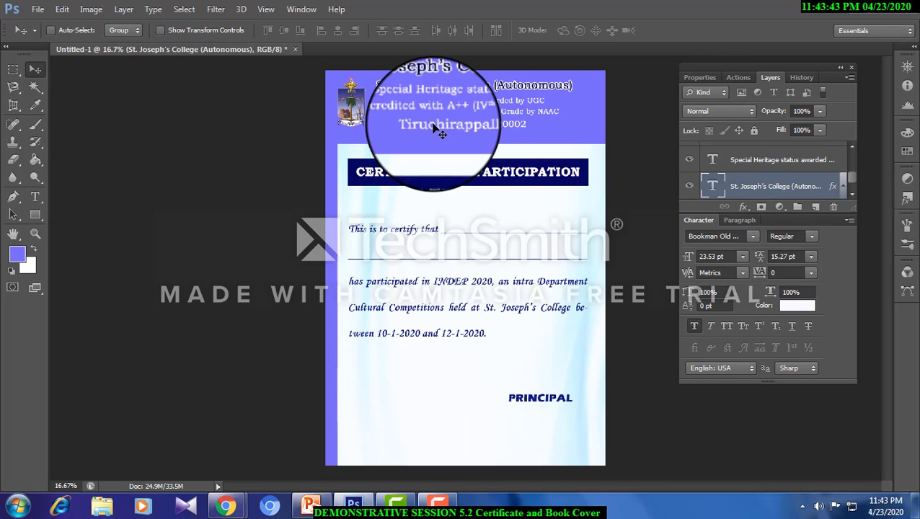
{"action": "right_click", "coordinate": [439, 132]}
{"action": "left_click", "coordinate": [472, 130]}
{"action": "right_click", "coordinate": [776, 155]}
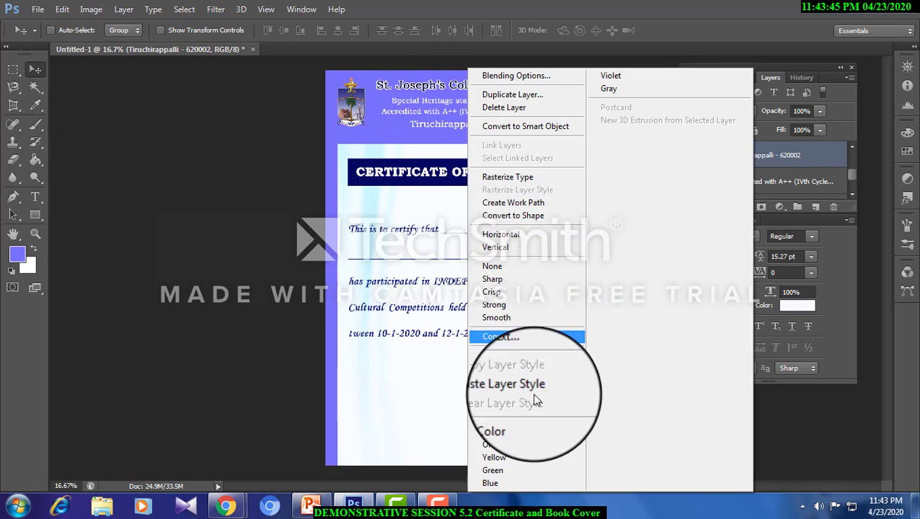
{"action": "left_click", "coordinate": [537, 384]}
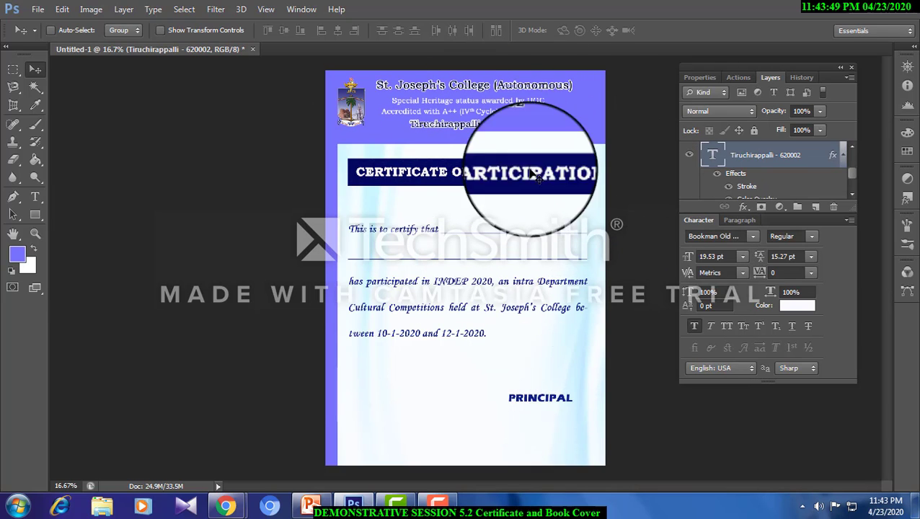
- Examine the header lettering, title banner and body text up close, and fit the whole certificate in view
{"action": "left_click", "coordinate": [35, 236]}
{"action": "left_click", "coordinate": [491, 106]}
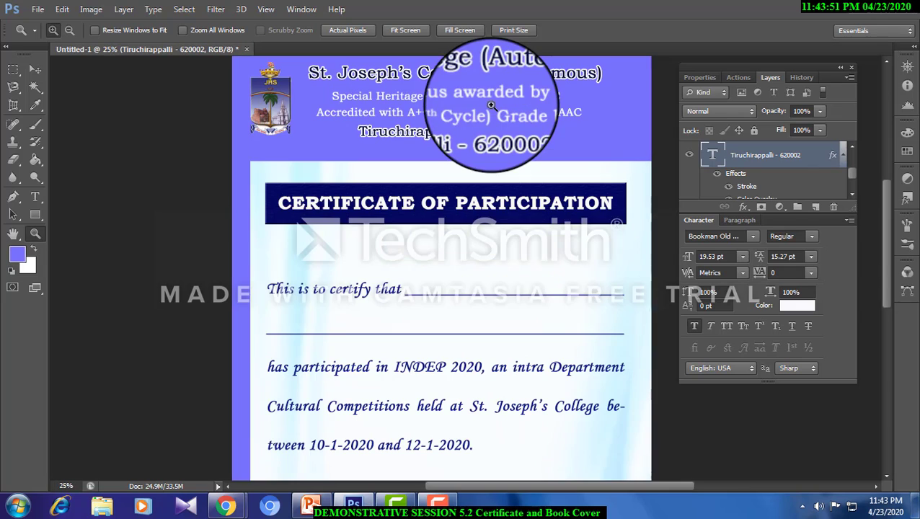
{"action": "left_click", "coordinate": [491, 106]}
{"action": "left_click", "coordinate": [497, 137]}
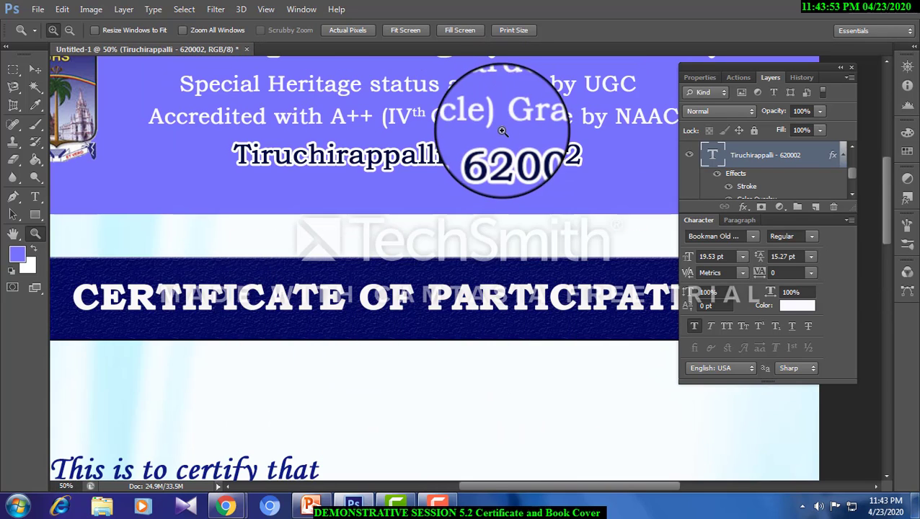
{"action": "scroll", "coordinate": [502, 137], "scroll_direction": "up", "scroll_amount": 3}
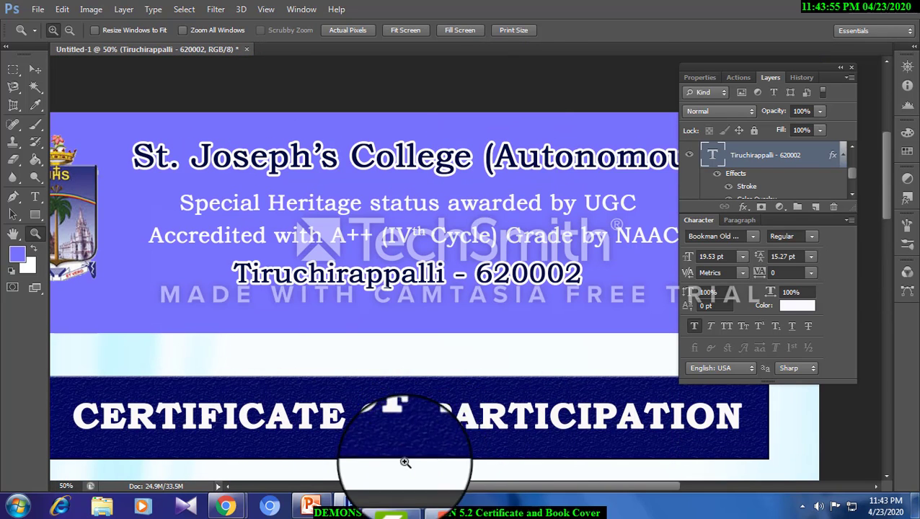
{"action": "mouse_move", "coordinate": [523, 490]}
{"action": "left_mouse_down"}
{"action": "mouse_move", "coordinate": [454, 487]}
{"action": "mouse_move", "coordinate": [527, 484]}
{"action": "left_mouse_up"}
{"action": "scroll", "coordinate": [339, 280], "scroll_direction": "down", "scroll_amount": 10}
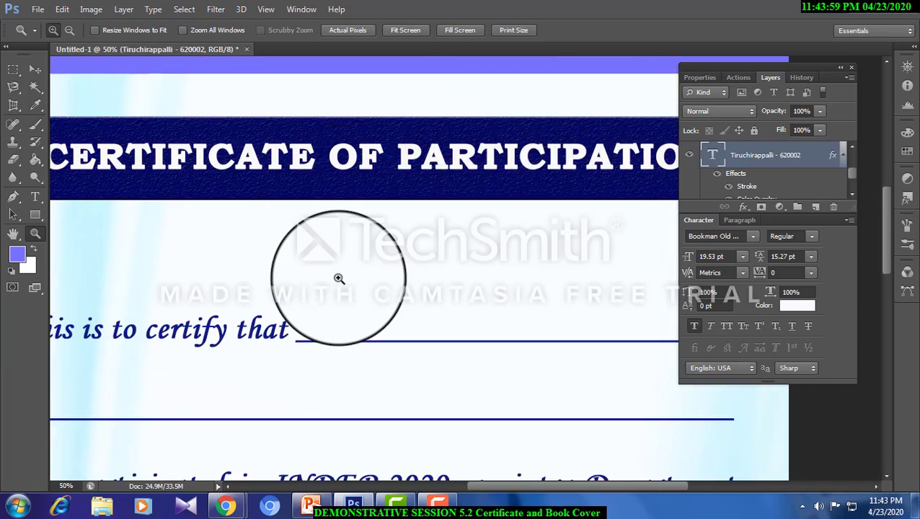
{"action": "scroll", "coordinate": [338, 278], "scroll_direction": "down", "scroll_amount": 4}
{"action": "left_click", "coordinate": [13, 233]}
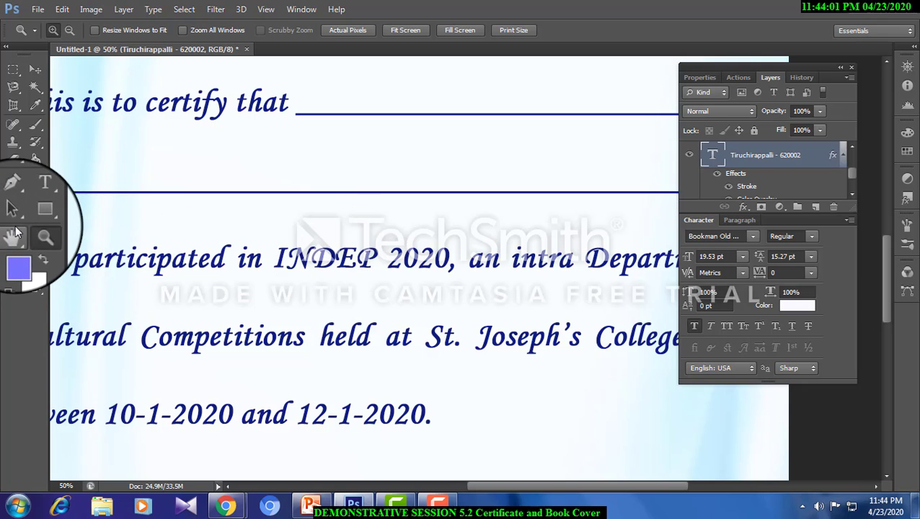
{"action": "left_click", "coordinate": [34, 233]}
{"action": "right_click", "coordinate": [345, 221]}
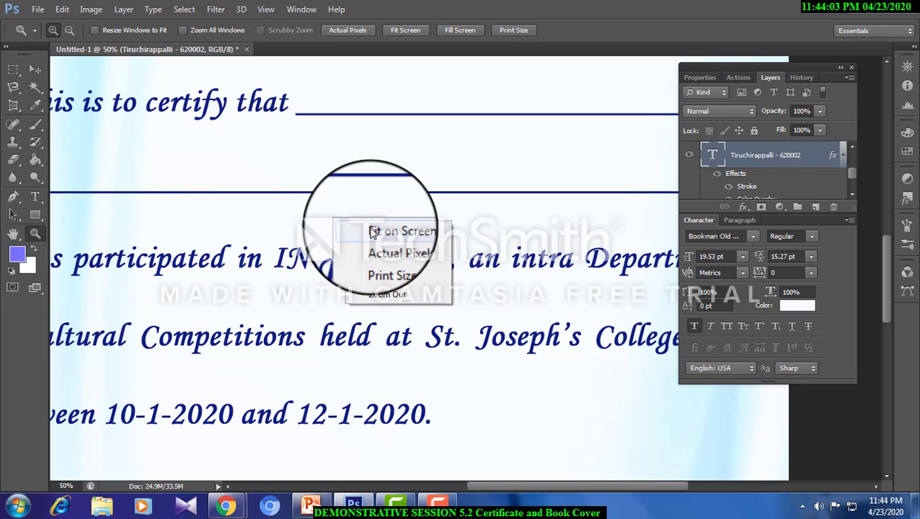
{"action": "left_click", "coordinate": [371, 233]}
{"action": "left_click", "coordinate": [478, 242]}
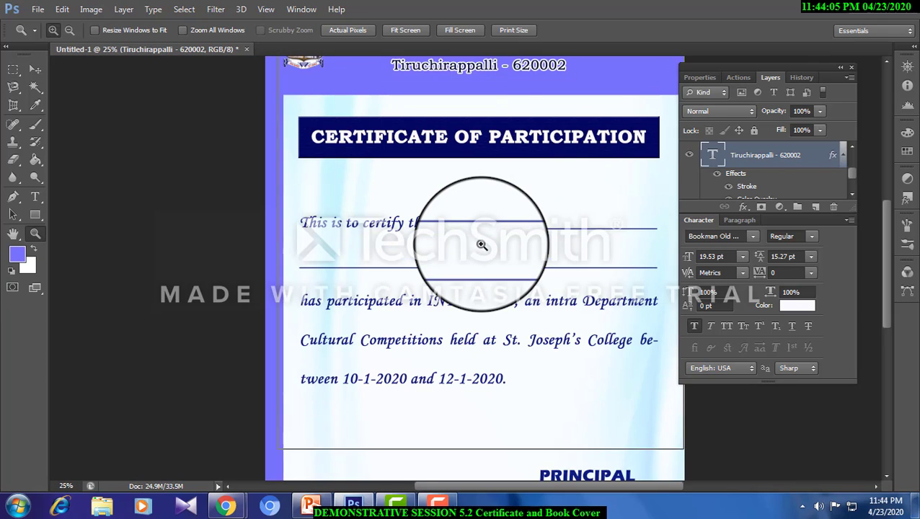
{"action": "left_click", "coordinate": [480, 243]}
{"action": "scroll", "coordinate": [482, 246], "scroll_direction": "up", "scroll_amount": 4}
{"action": "scroll", "coordinate": [482, 245], "scroll_direction": "down", "scroll_amount": 5}
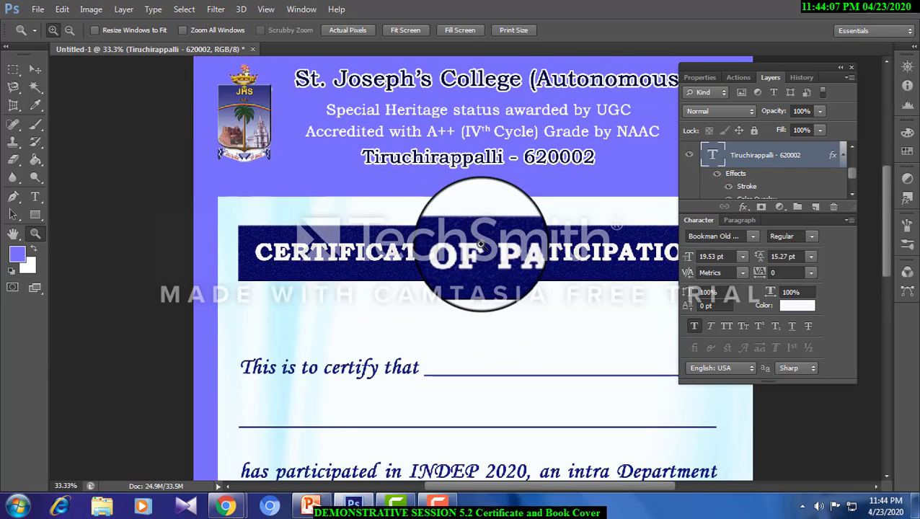
{"action": "scroll", "coordinate": [481, 245], "scroll_direction": "down", "scroll_amount": 3}
{"action": "right_click", "coordinate": [476, 244]}
{"action": "left_click", "coordinate": [501, 252]}
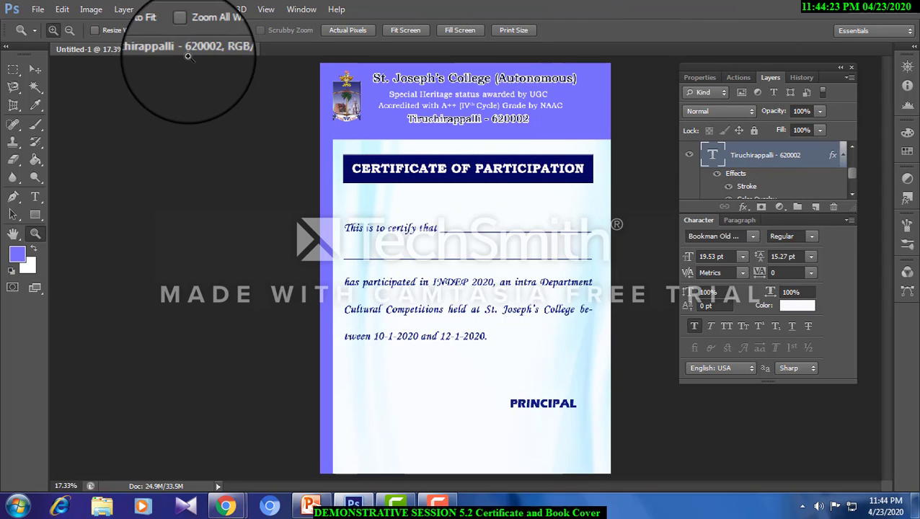
- Create a new blank document from the U.S. Paper preset at Letter size
{"action": "left_click", "coordinate": [38, 9]}
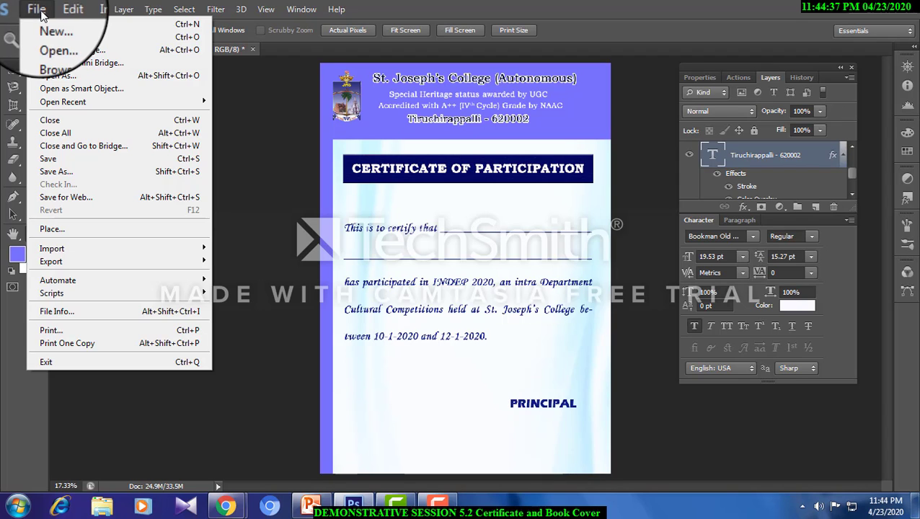
{"action": "left_click", "coordinate": [51, 23]}
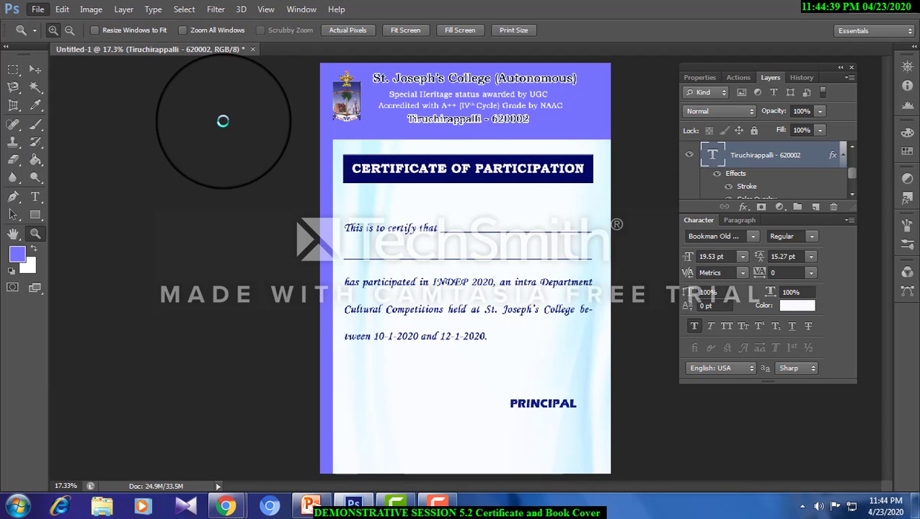
{"action": "left_click", "coordinate": [302, 138]}
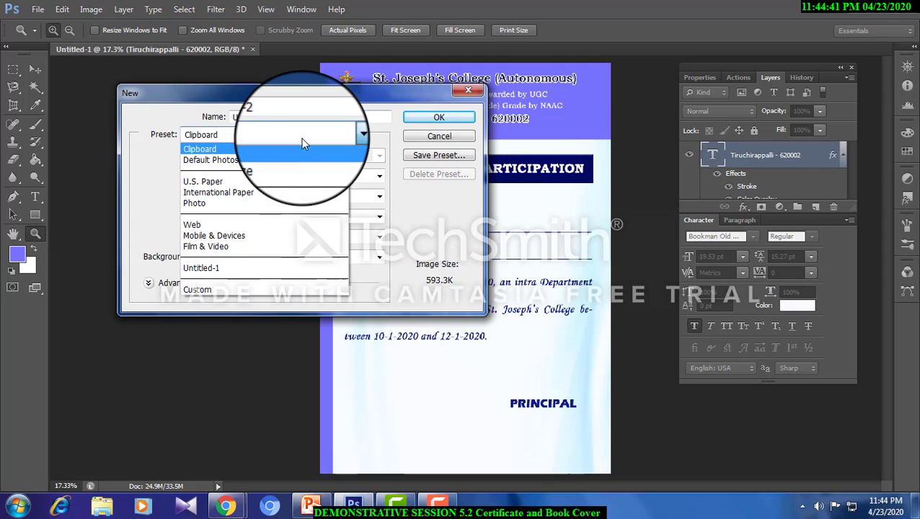
{"action": "left_click", "coordinate": [285, 181]}
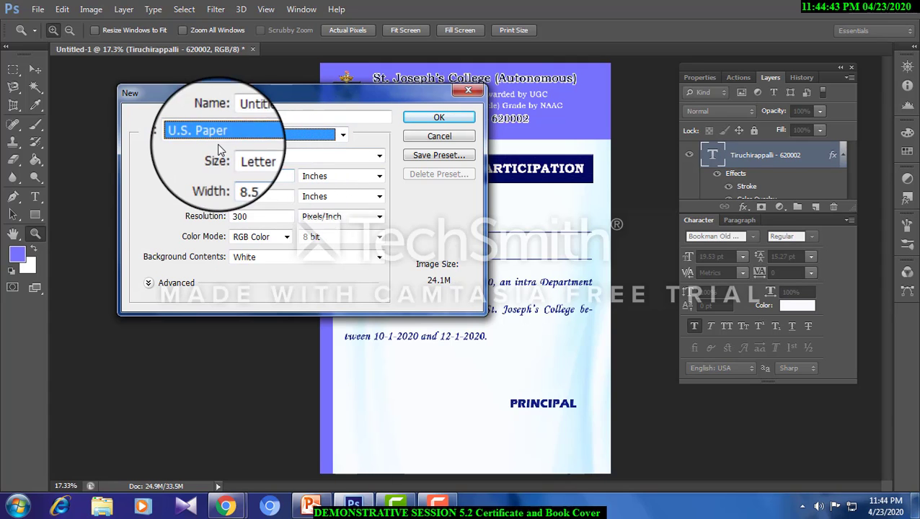
{"action": "left_click", "coordinate": [437, 118]}
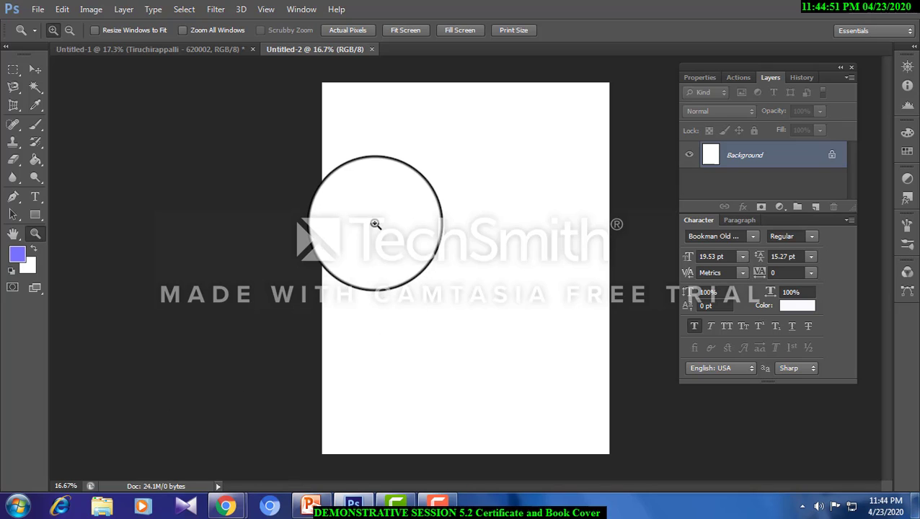
- Select a thin full-width strip along the page's upper edge and fill it with dark navy (080458)
{"action": "left_click", "coordinate": [14, 70]}
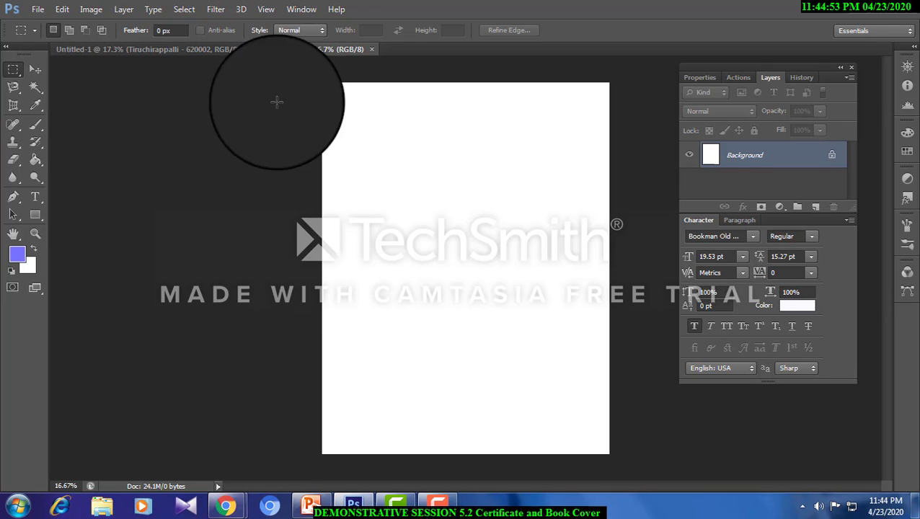
{"action": "left_click_drag", "start_coordinate": [317, 76], "coordinate": [624, 110]}
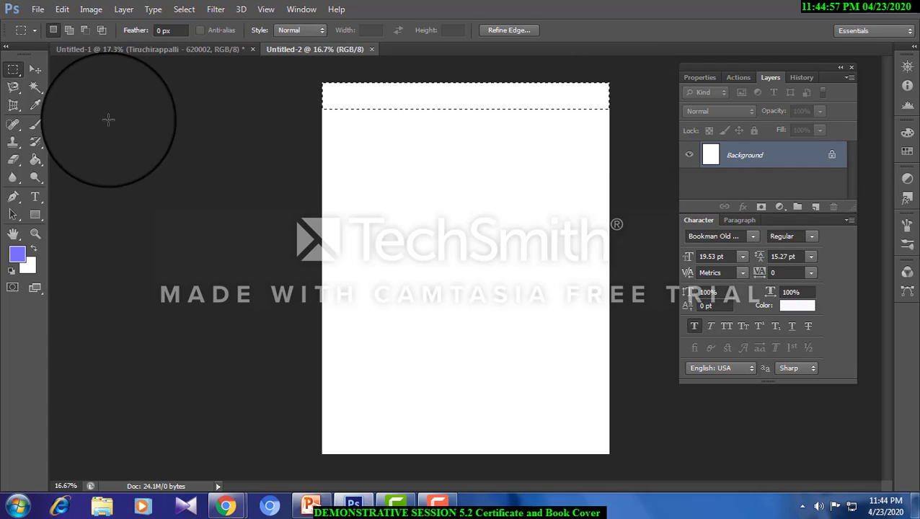
{"action": "right_click", "coordinate": [36, 159]}
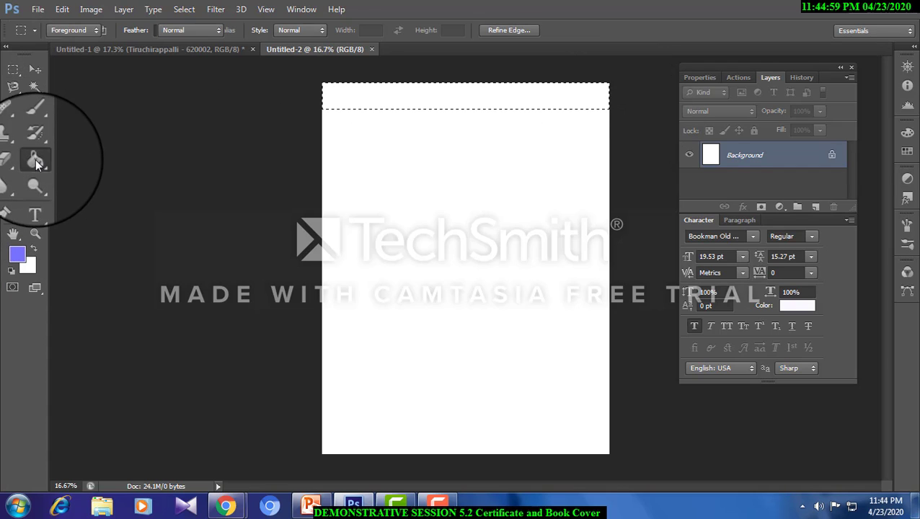
{"action": "left_click", "coordinate": [66, 171]}
{"action": "left_click", "coordinate": [18, 255]}
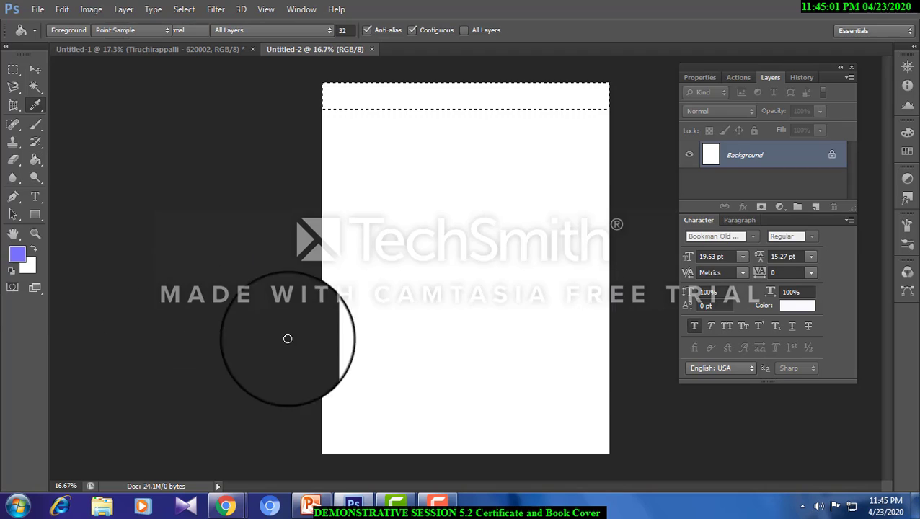
{"action": "left_click", "coordinate": [422, 308]}
{"action": "left_click", "coordinate": [573, 189]}
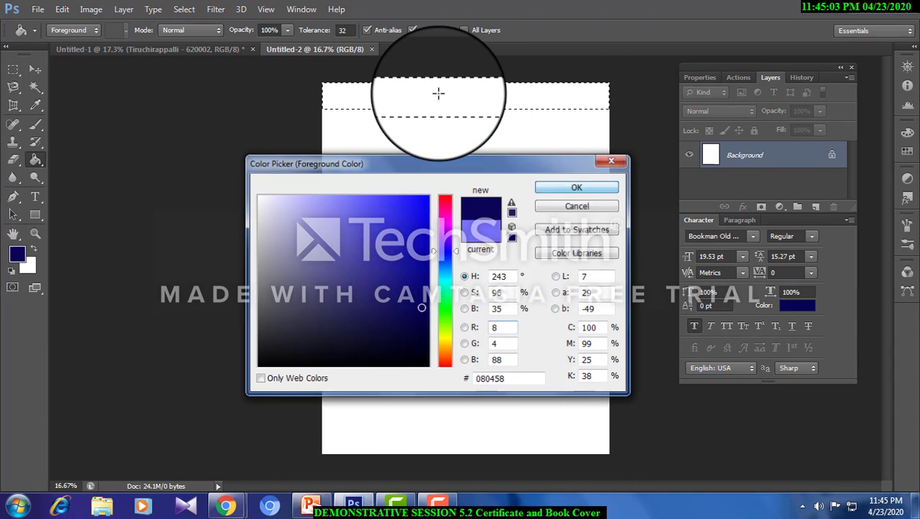
{"action": "left_click", "coordinate": [438, 92]}
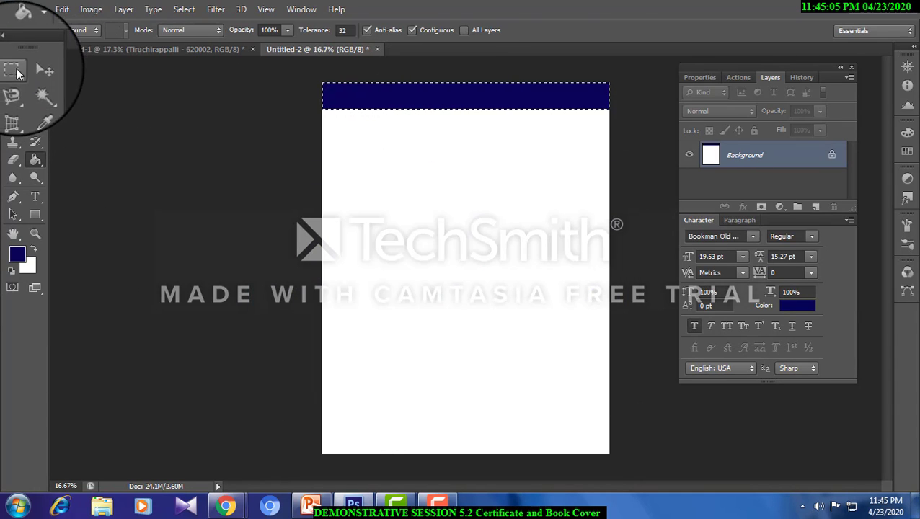
- Select a slightly taller full-width strip along the page's lower edge and fill it with the same navy
{"action": "left_click", "coordinate": [13, 69]}
{"action": "left_click", "coordinate": [137, 181]}
{"action": "left_click_drag", "start_coordinate": [326, 415], "coordinate": [649, 473]}
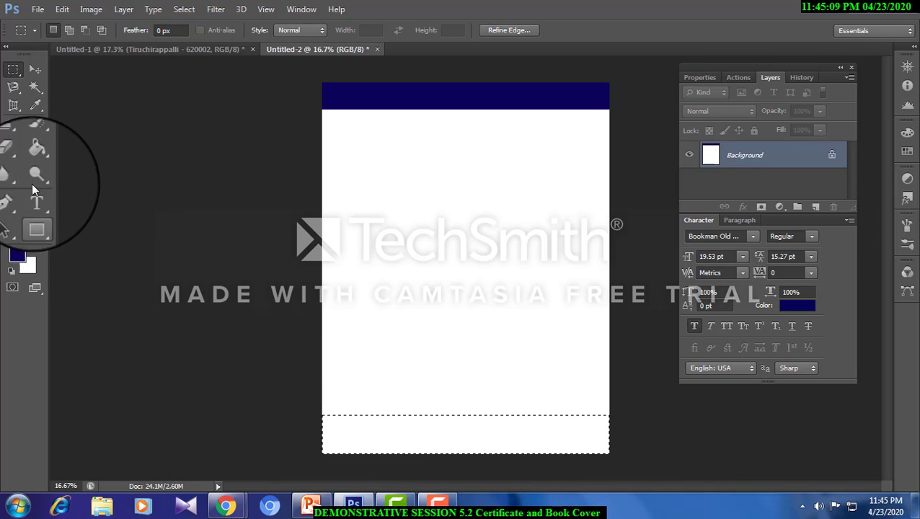
{"action": "left_click", "coordinate": [36, 159]}
{"action": "left_click", "coordinate": [371, 441]}
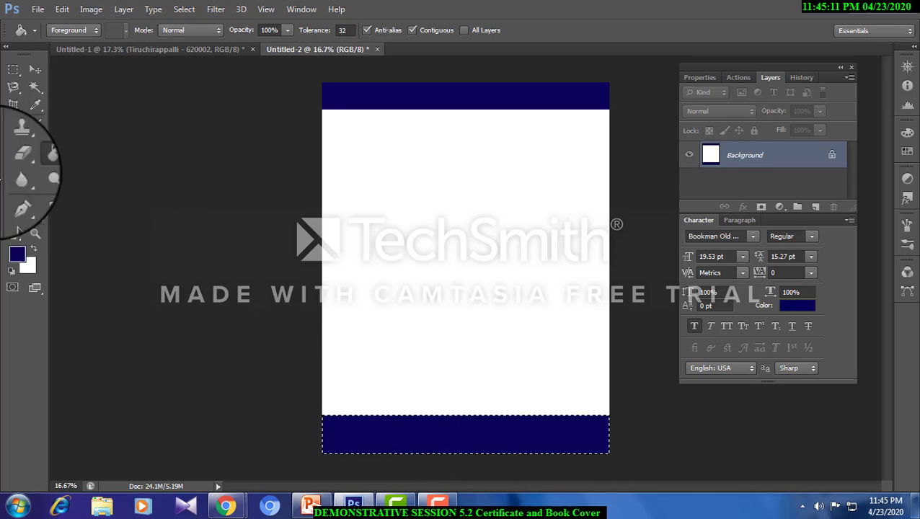
- Clear the lower band's selection, switch to Chrome and search Google Images for "COMPUTER NETWORKS"
{"action": "left_click", "coordinate": [13, 70]}
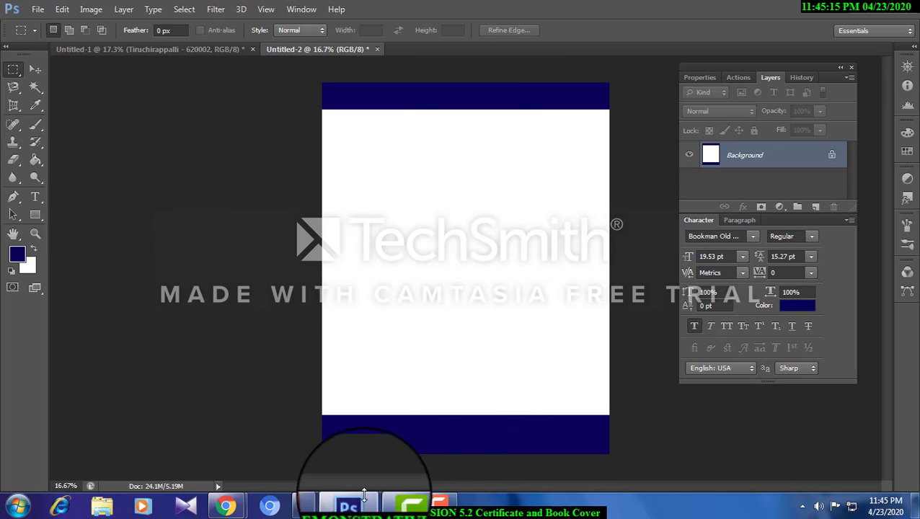
{"action": "mouse_move", "coordinate": [228, 511]}
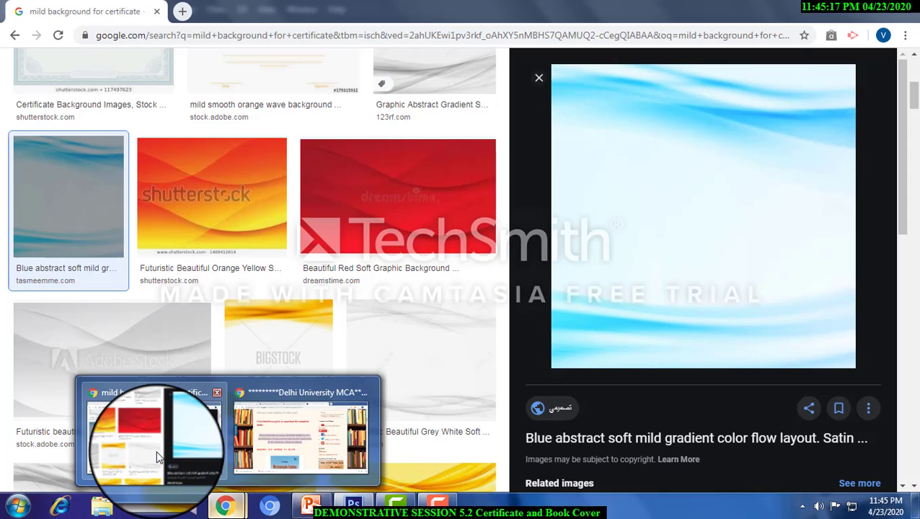
{"action": "left_click", "coordinate": [173, 440]}
{"action": "scroll", "coordinate": [330, 283], "scroll_direction": "up", "scroll_amount": 5}
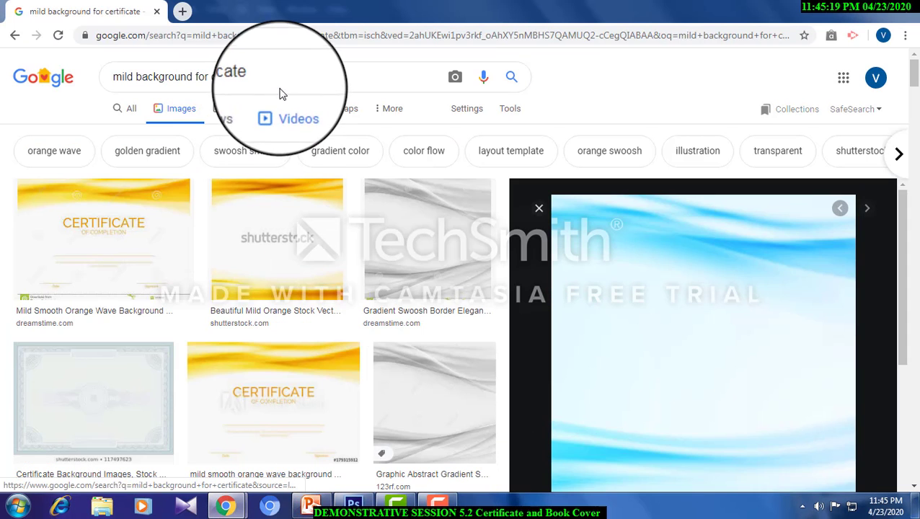
{"action": "left_click_drag", "start_coordinate": [275, 77], "coordinate": [93, 78]}
{"action": "type", "text": "c"}
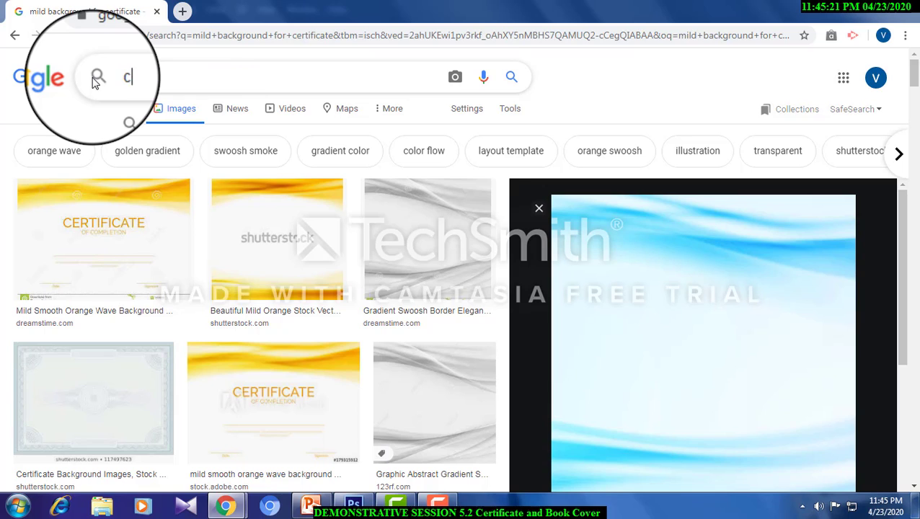
{"action": "type", "text": "OMPUTER NETWORKS"}
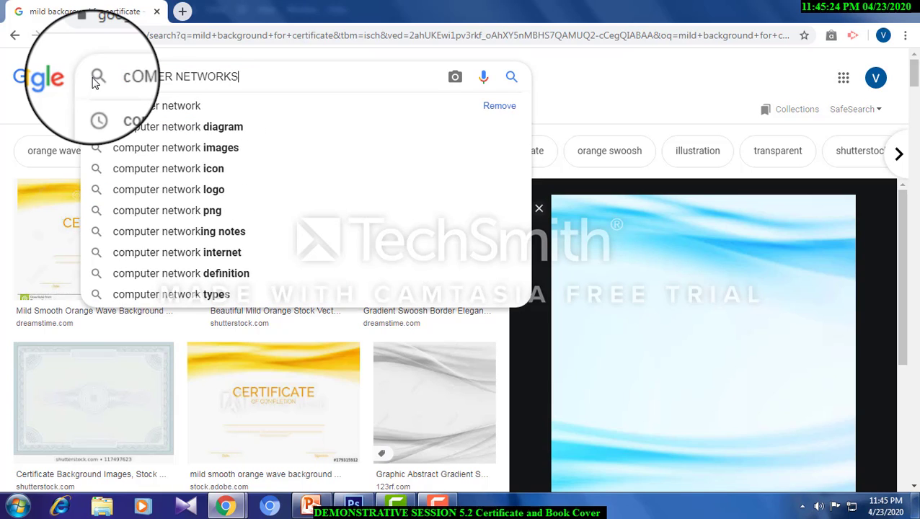
{"action": "key", "text": "Return"}
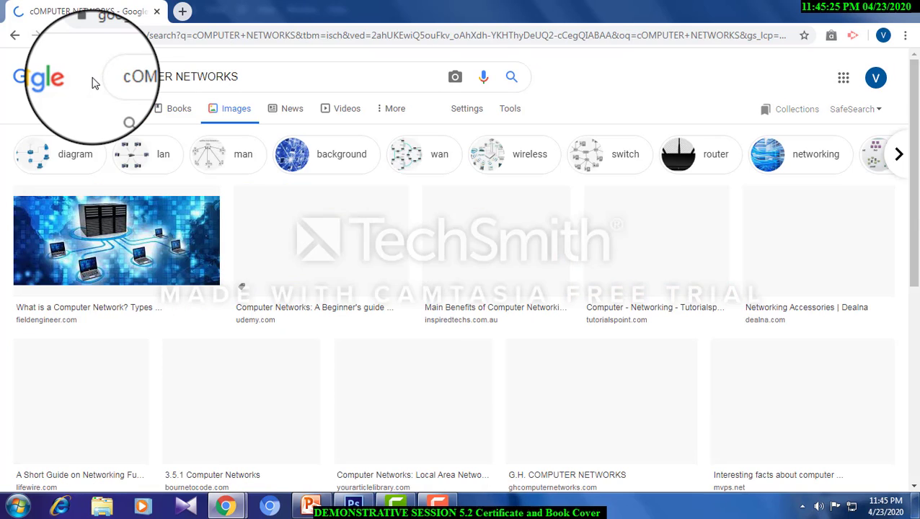
- Copy the "Limitations of Computer Networking" globe picture from the image results and paste it into the Photoshop cover document
{"action": "scroll", "coordinate": [171, 264], "scroll_direction": "down", "scroll_amount": 8}
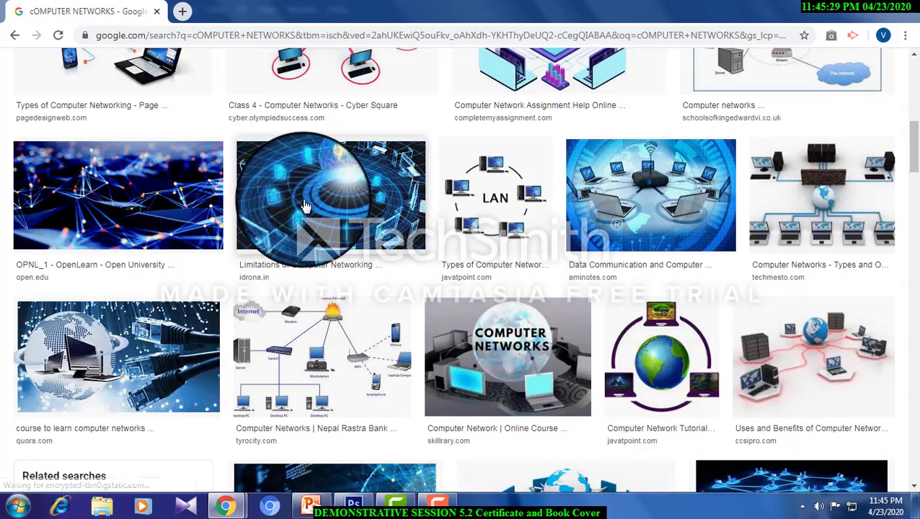
{"action": "left_click", "coordinate": [305, 205]}
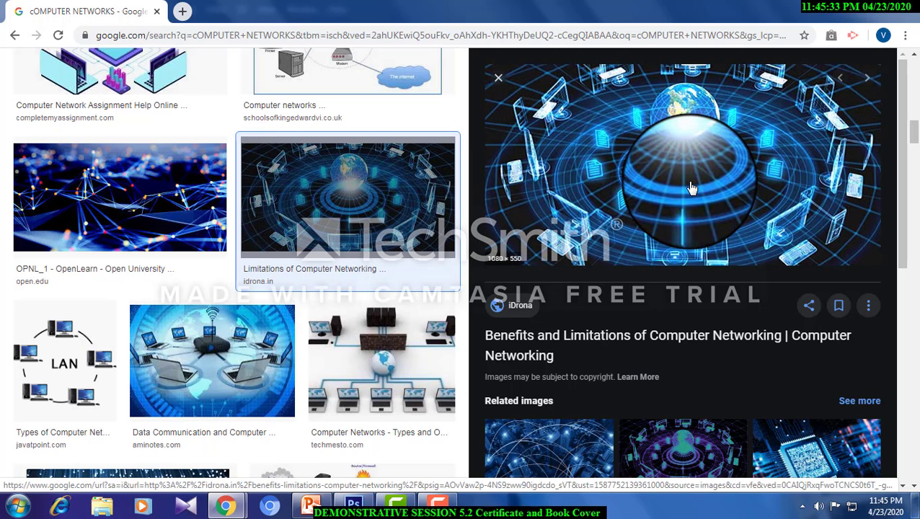
{"action": "right_click", "coordinate": [649, 171]}
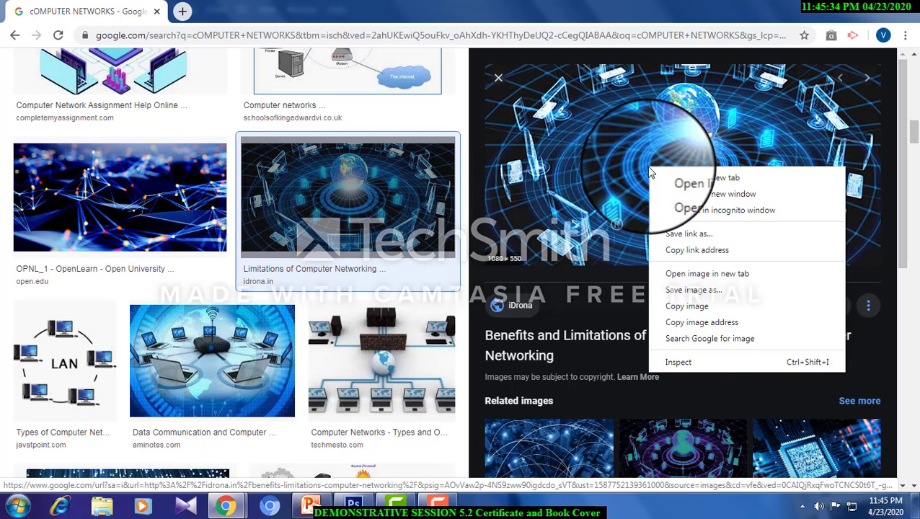
{"action": "left_click", "coordinate": [691, 306]}
{"action": "left_click", "coordinate": [354, 505]}
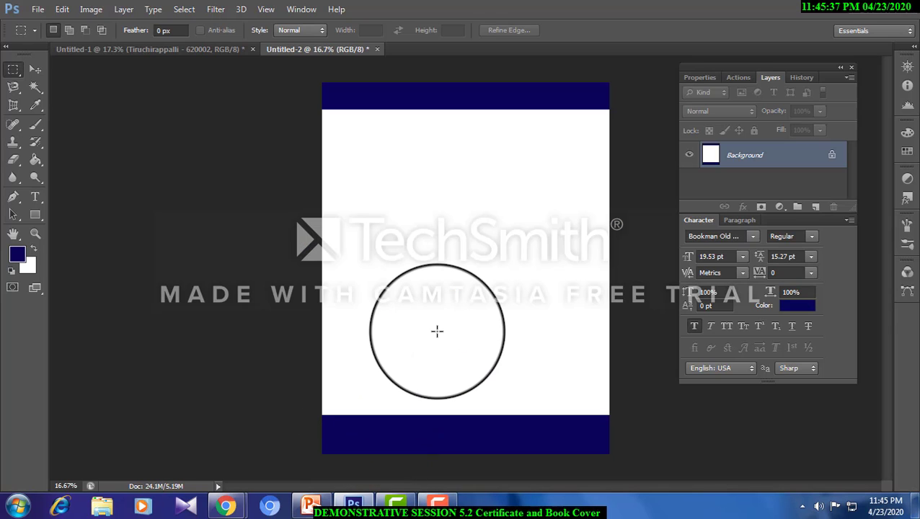
{"action": "key", "text": "ctrl+v"}
{"action": "left_click_drag", "start_coordinate": [437, 331], "coordinate": [416, 248]}
{"action": "left_click", "coordinate": [415, 249]}
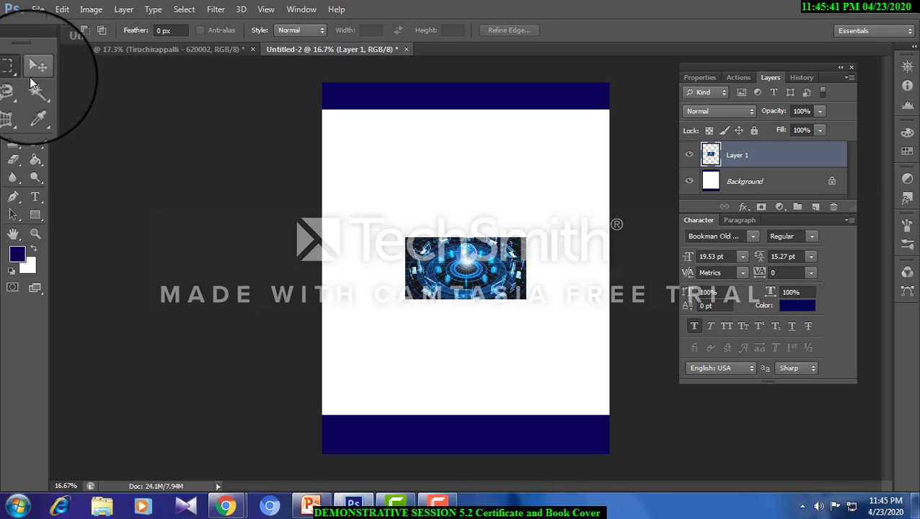
- Trim the pasted globe picture to a soft-edged oval using an elliptical selection with a 20 px feather, inverted and deleted
{"action": "right_click", "coordinate": [13, 69]}
{"action": "left_click", "coordinate": [57, 86]}
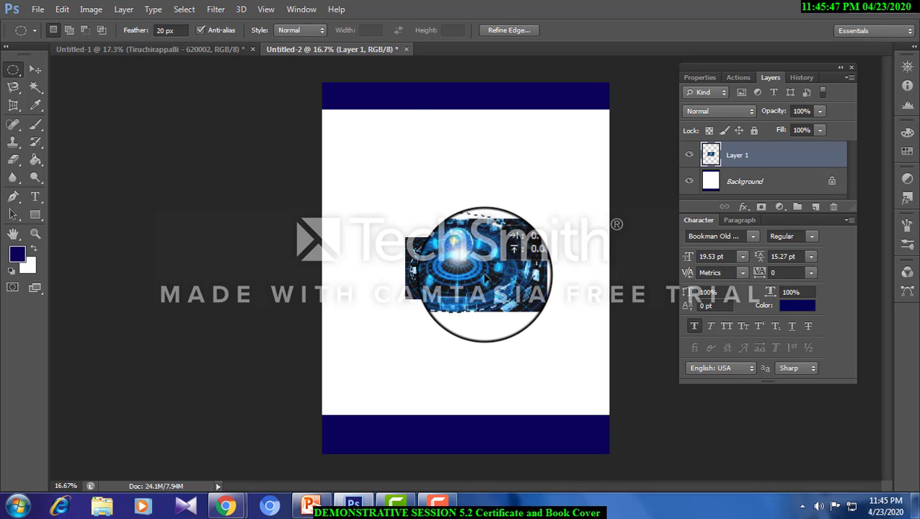
{"action": "left_click", "coordinate": [185, 10]}
{"action": "left_click", "coordinate": [205, 63]}
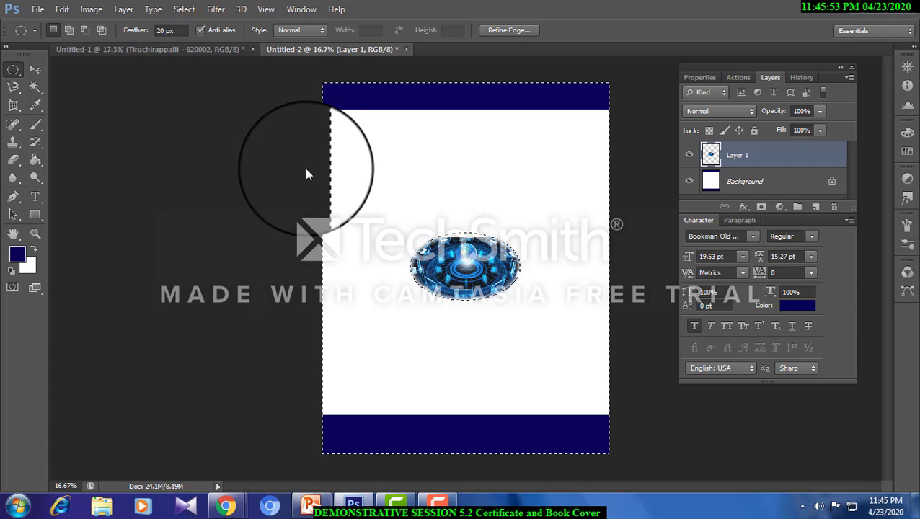
{"action": "key", "text": "ctrl+d"}
- Enlarge the oval globe picture to span most of the page width and centre it on the cover's white area
{"action": "left_click", "coordinate": [35, 69]}
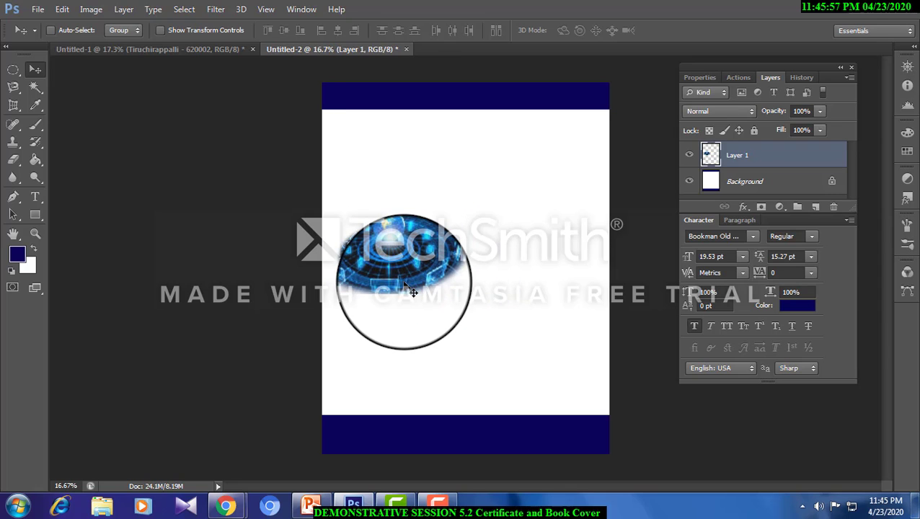
{"action": "key", "text": "ctrl+t"}
{"action": "left_click_drag", "start_coordinate": [532, 323], "coordinate": [503, 308]}
{"action": "key", "text": "Return"}
{"action": "mouse_move", "coordinate": [501, 266]}
{"action": "left_mouse_down"}
{"action": "mouse_move", "coordinate": [498, 282]}
{"action": "mouse_move", "coordinate": [498, 273]}
{"action": "left_mouse_up"}
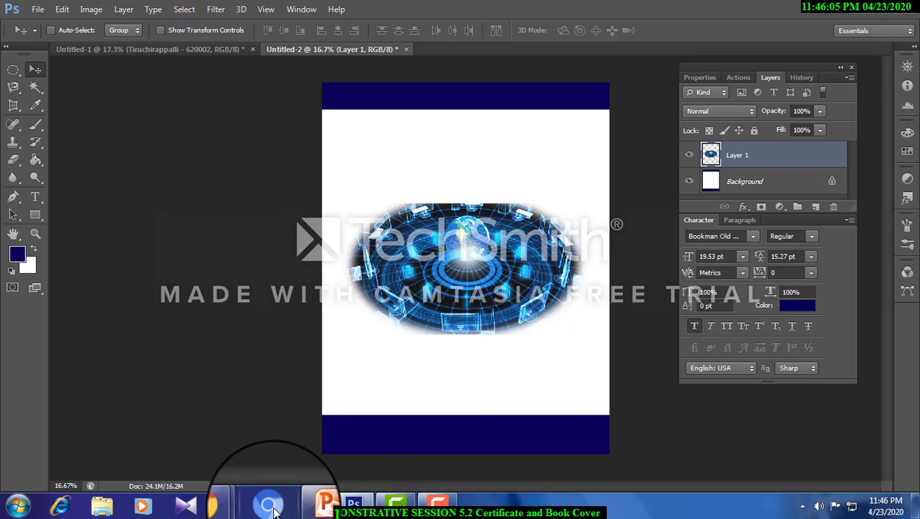
- Switch to Chrome, open the related city network image from Business World iT and copy it
{"action": "mouse_move", "coordinate": [226, 506]}
{"action": "left_click", "coordinate": [181, 467]}
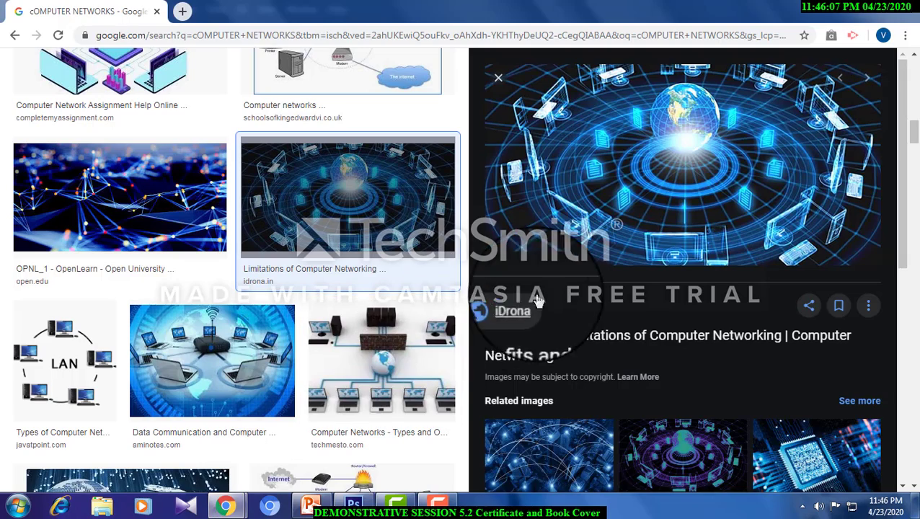
{"action": "scroll", "coordinate": [542, 193], "scroll_direction": "down", "scroll_amount": 4}
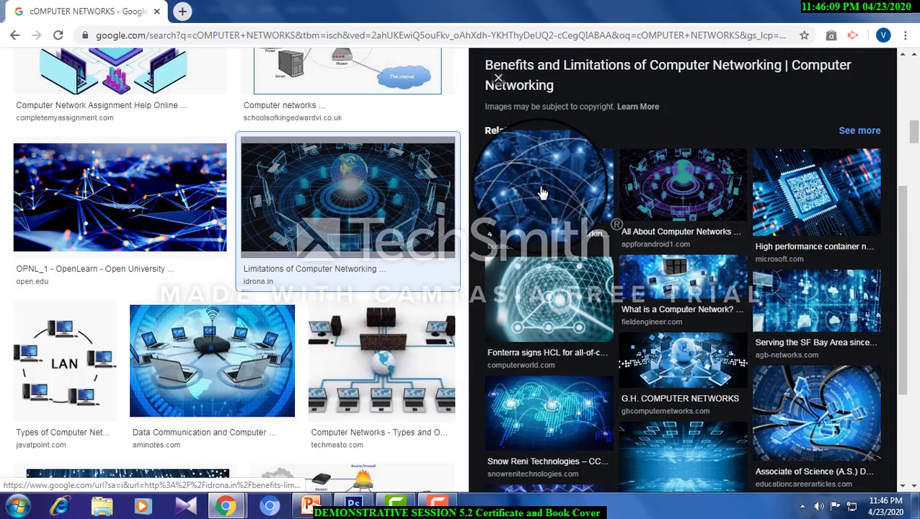
{"action": "left_click", "coordinate": [542, 193]}
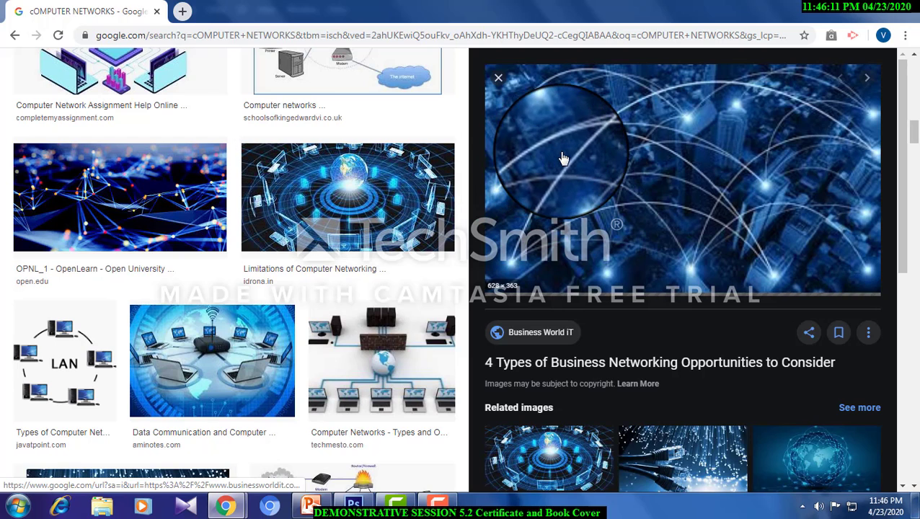
{"action": "right_click", "coordinate": [596, 163]}
{"action": "left_click", "coordinate": [628, 295]}
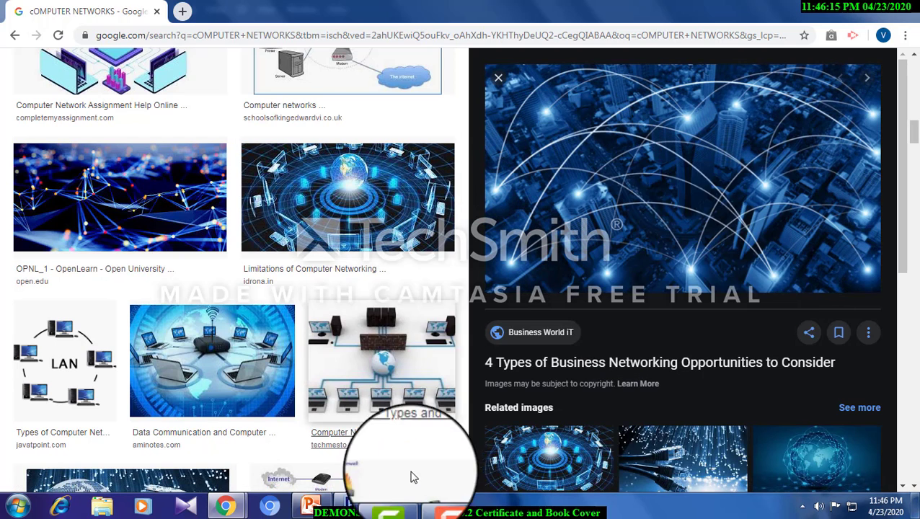
- Paste the city network image into the Photoshop cover and scale it to about 405%, filling the page width beneath the upper navy band
{"action": "left_click", "coordinate": [353, 504]}
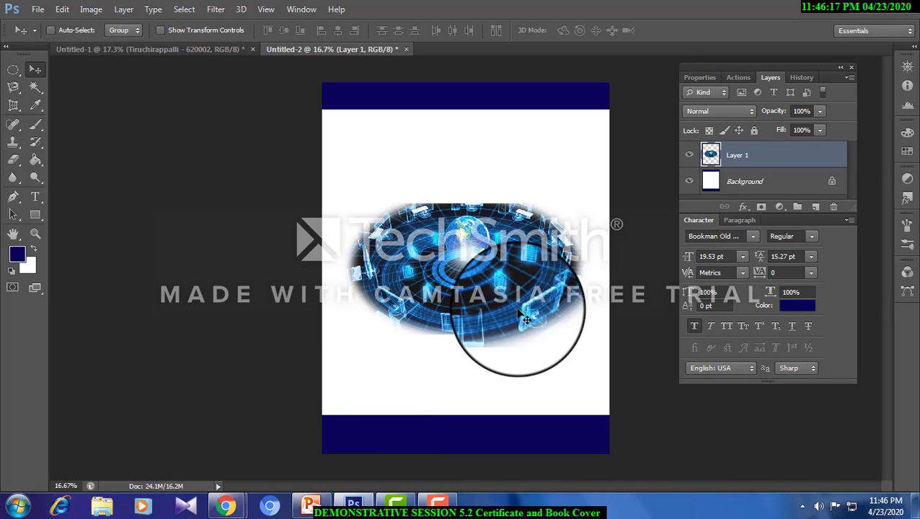
{"action": "key", "text": "ctrl+v"}
{"action": "left_click_drag", "start_coordinate": [461, 249], "coordinate": [364, 142]}
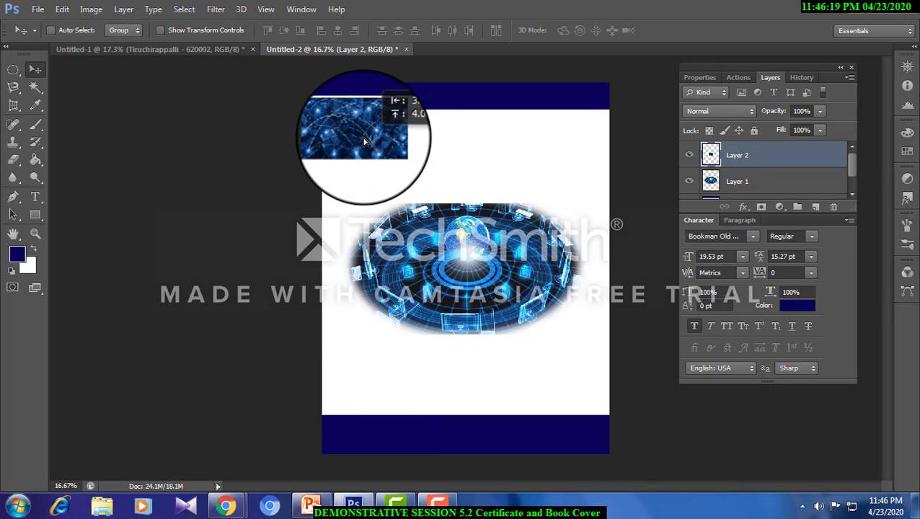
{"action": "key", "text": "ctrl+t"}
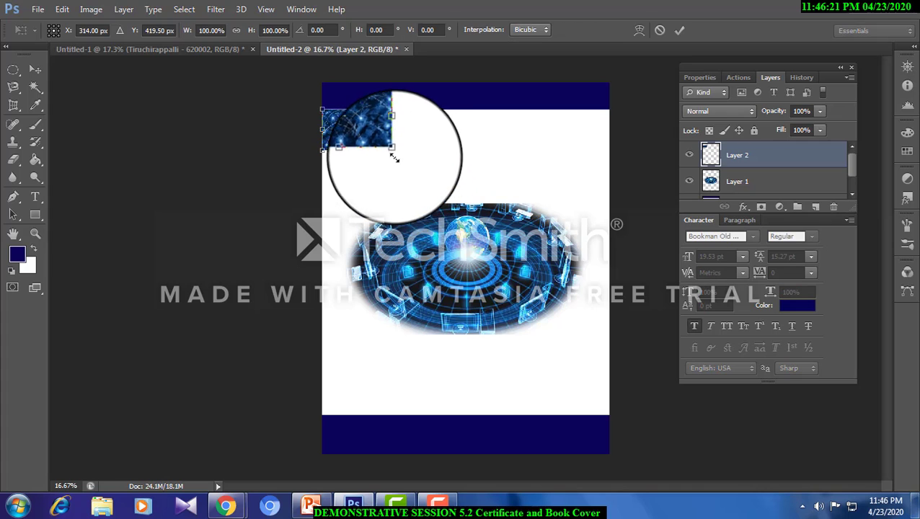
{"action": "left_click_drag", "start_coordinate": [397, 153], "coordinate": [589, 314]}
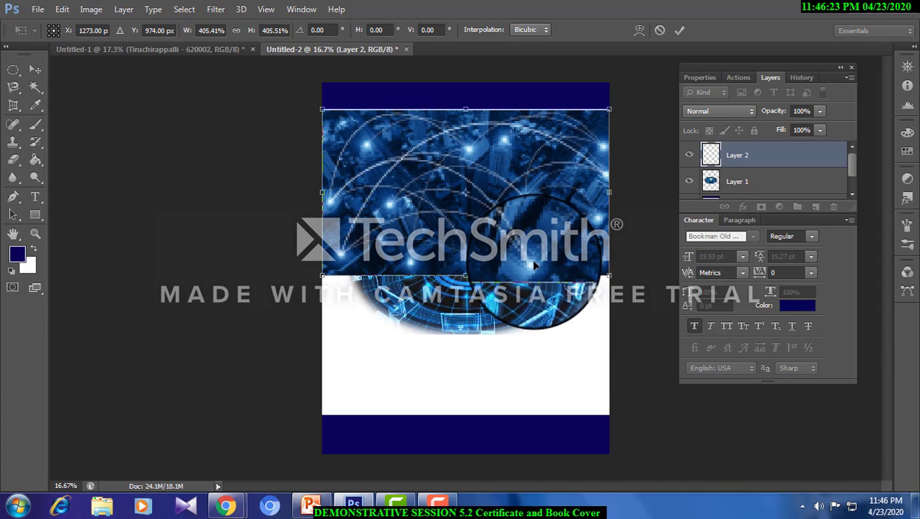
{"action": "key", "text": "Return"}
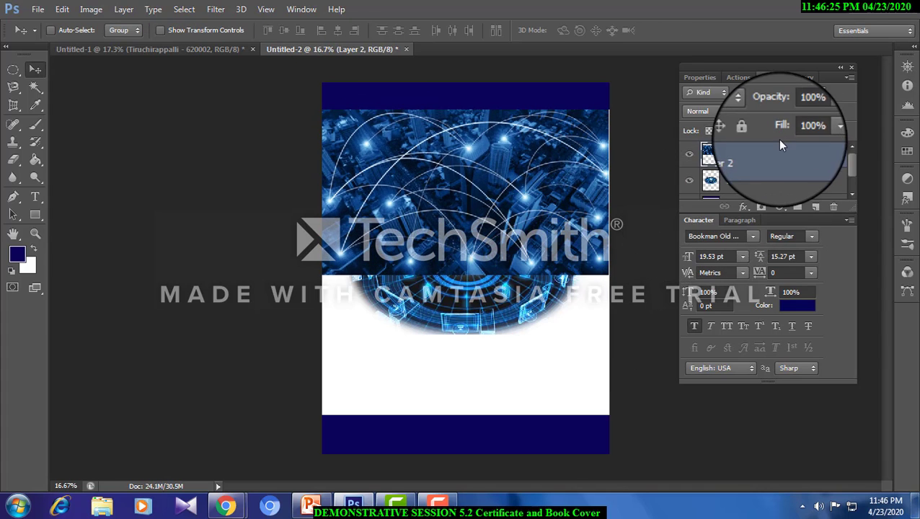
- Set the city image's opacity to 53% and place a duplicate of it directly above the lower navy band
{"action": "left_click", "coordinate": [815, 114]}
{"action": "left_click_drag", "start_coordinate": [803, 123], "coordinate": [783, 125]}
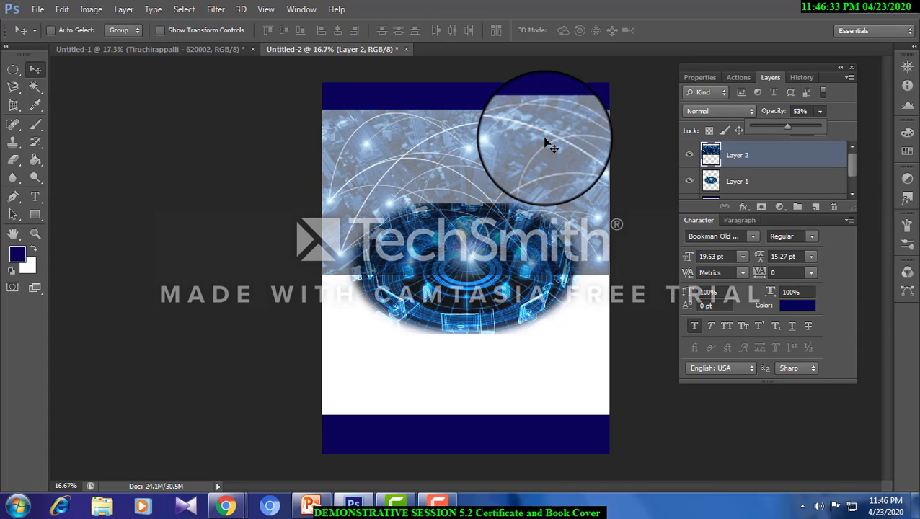
{"action": "left_click_drag", "start_coordinate": [546, 144], "coordinate": [546, 289]}
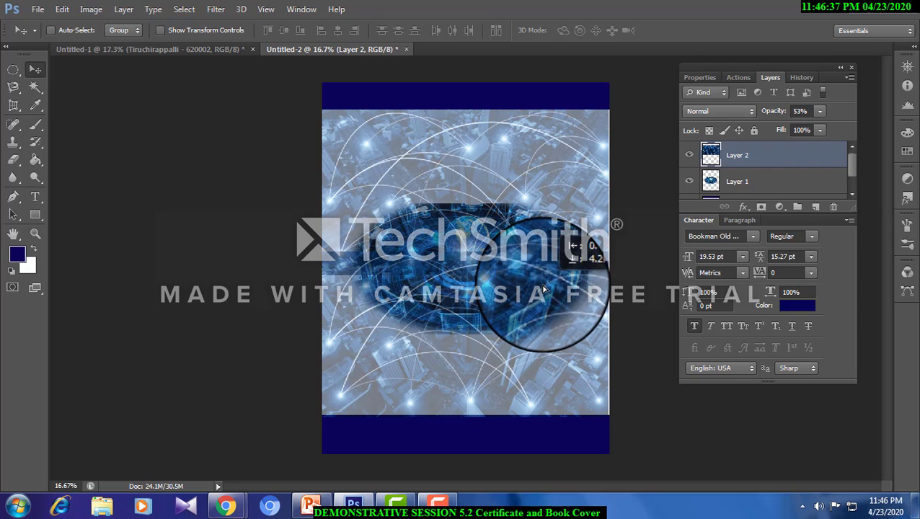
{"action": "key", "text": "ctrl+j"}
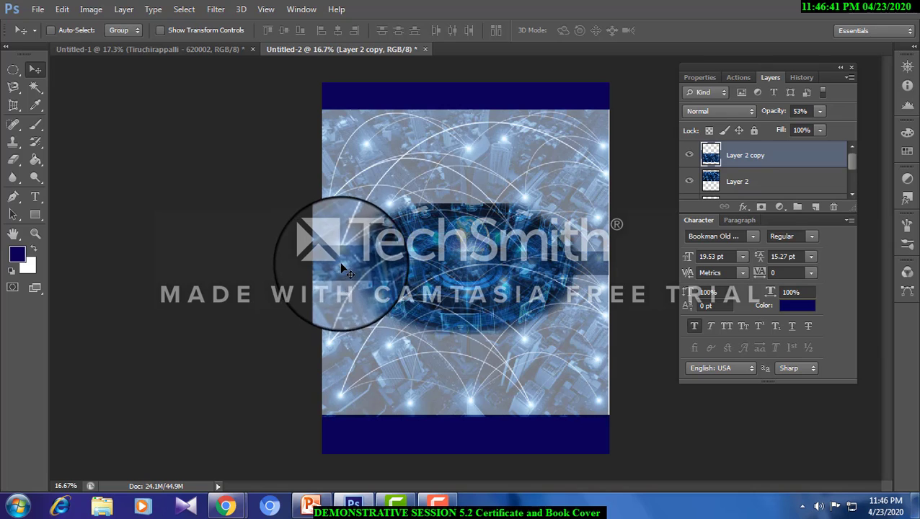
- Select the upper city image, Layer 2, and bring it to the front of the layer stack
{"action": "right_click", "coordinate": [414, 233]}
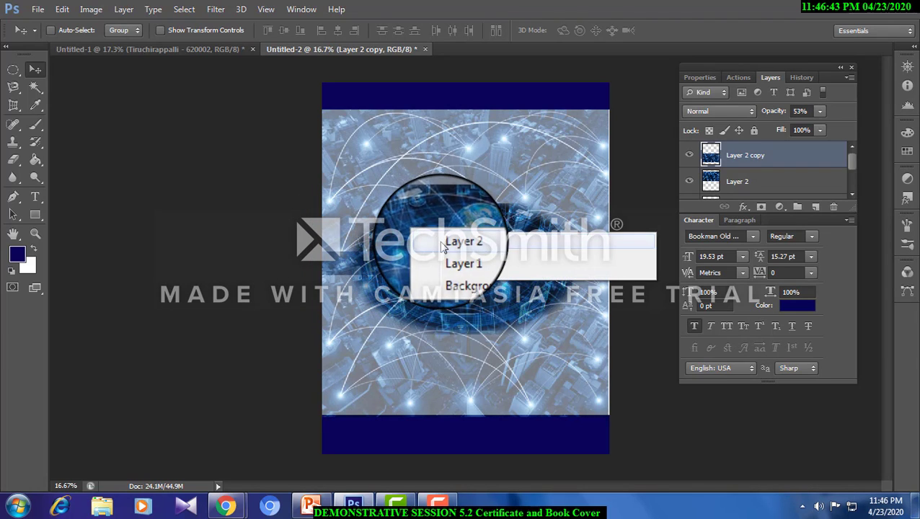
{"action": "left_click", "coordinate": [442, 244]}
{"action": "right_click", "coordinate": [351, 216]}
{"action": "left_click", "coordinate": [365, 225]}
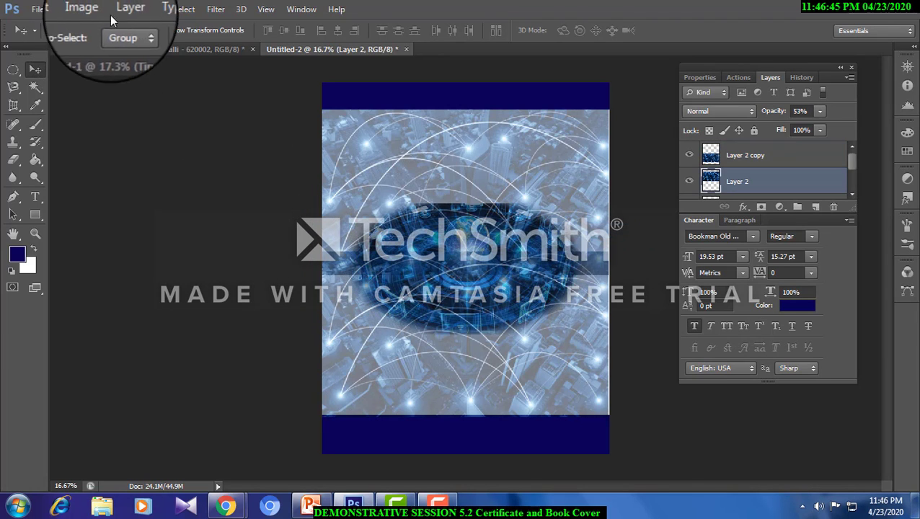
{"action": "left_click", "coordinate": [118, 12]}
{"action": "mouse_move", "coordinate": [164, 311]}
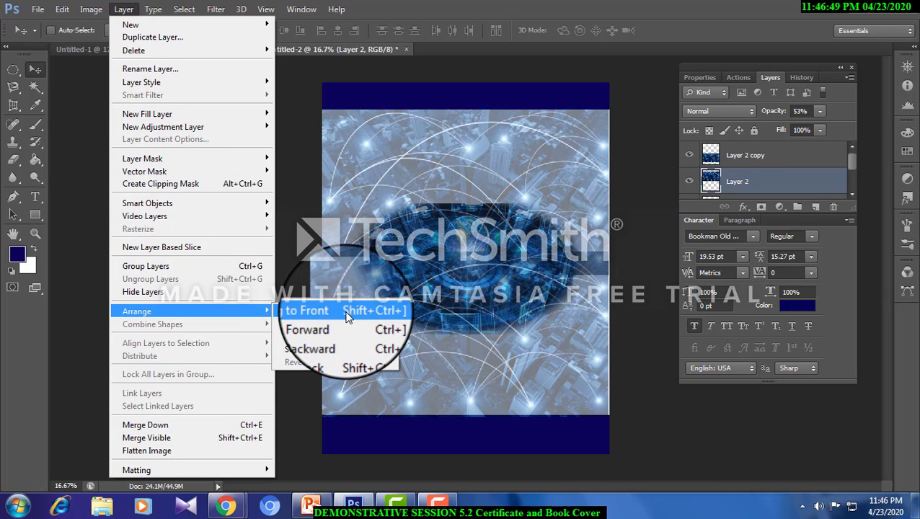
{"action": "left_click", "coordinate": [346, 313]}
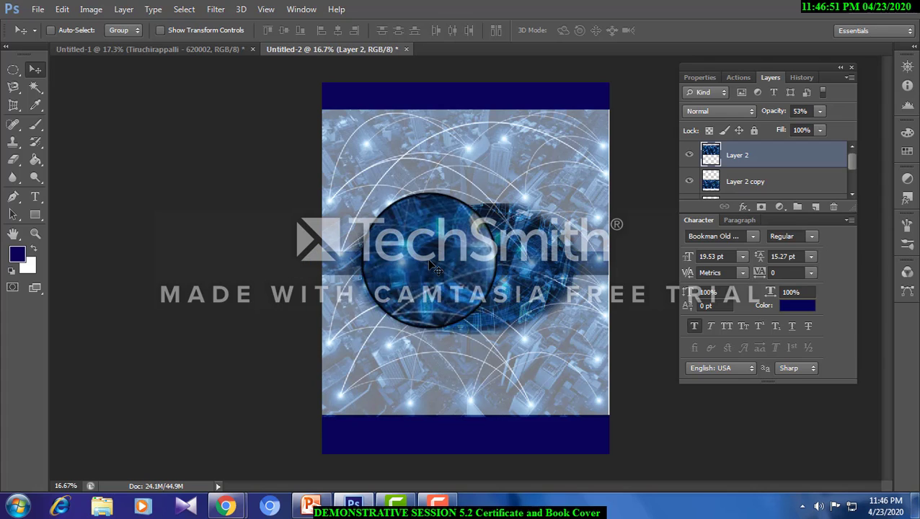
- Select the lower city image, Layer 2 copy, and soften its upper edge with a soft 145 px eraser on both sides of the globe
{"action": "right_click", "coordinate": [332, 263]}
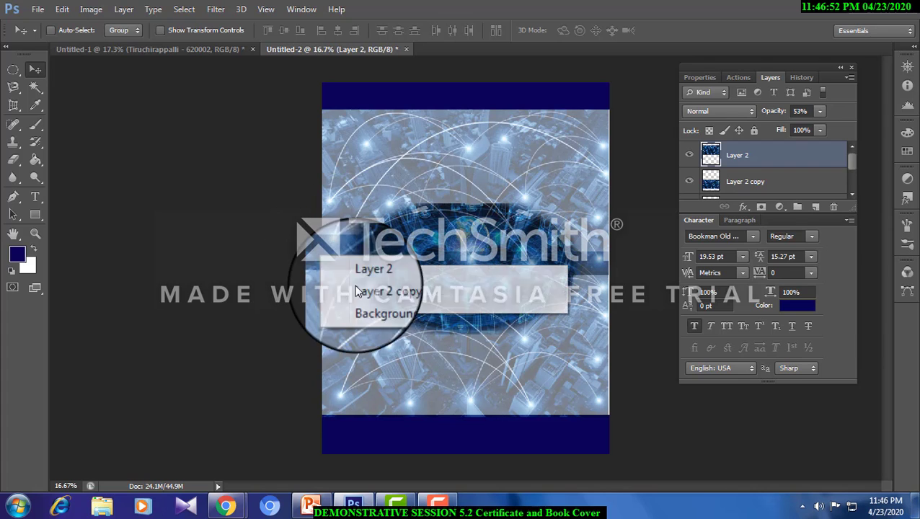
{"action": "right_click", "coordinate": [336, 328]}
{"action": "left_click", "coordinate": [361, 337]}
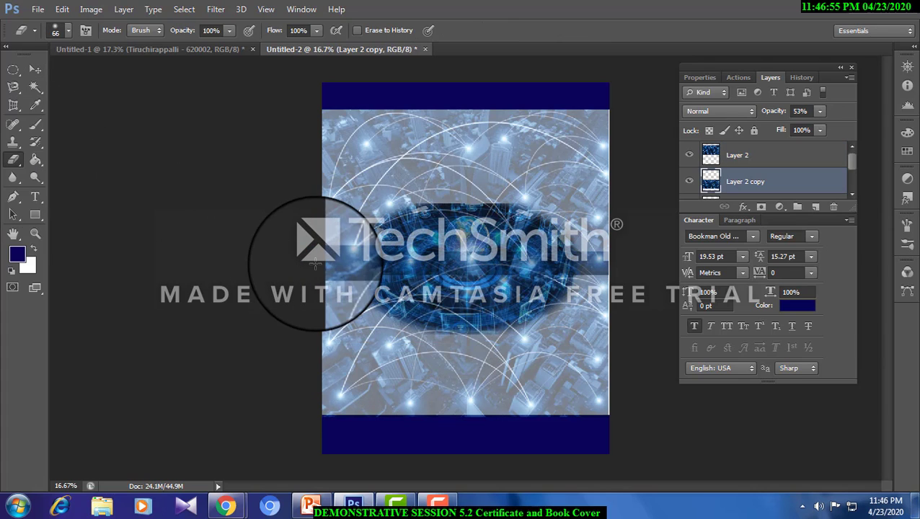
{"action": "mouse_move", "coordinate": [315, 264]}
{"action": "left_mouse_down"}
{"action": "mouse_move", "coordinate": [377, 258]}
{"action": "mouse_move", "coordinate": [313, 250]}
{"action": "mouse_move", "coordinate": [345, 257]}
{"action": "mouse_move", "coordinate": [326, 263]}
{"action": "mouse_move", "coordinate": [367, 261]}
{"action": "left_mouse_up"}
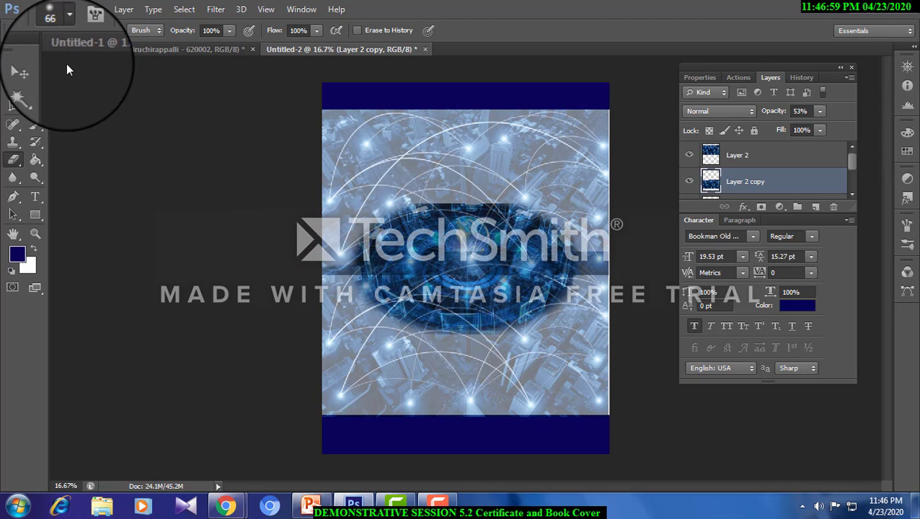
{"action": "left_click", "coordinate": [69, 30]}
{"action": "left_click_drag", "start_coordinate": [67, 74], "coordinate": [101, 73]}
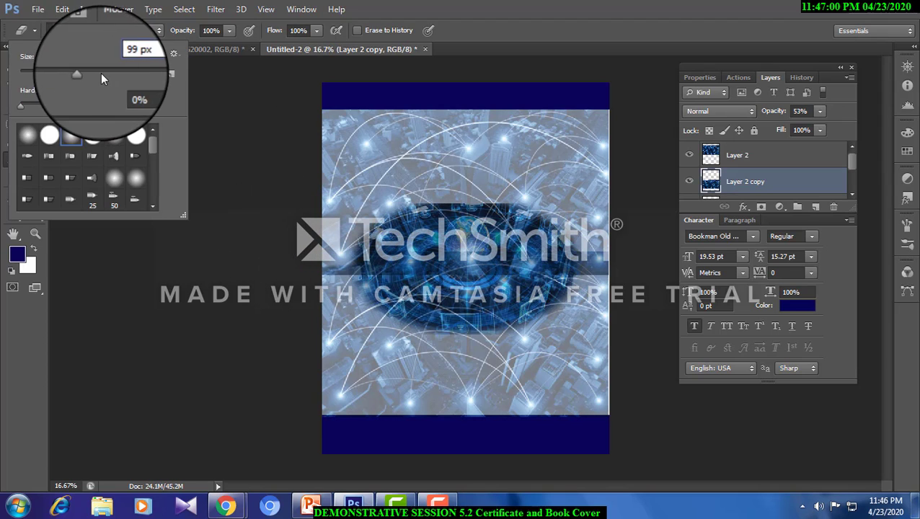
{"action": "left_click", "coordinate": [369, 260]}
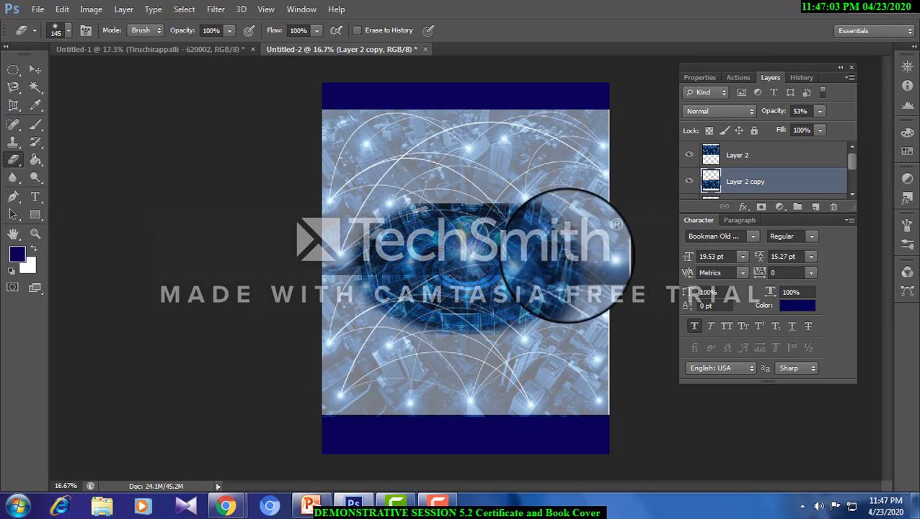
{"action": "mouse_move", "coordinate": [568, 256]}
{"action": "left_mouse_down"}
{"action": "mouse_move", "coordinate": [592, 266]}
{"action": "mouse_move", "coordinate": [312, 261]}
{"action": "mouse_move", "coordinate": [566, 253]}
{"action": "left_mouse_up"}
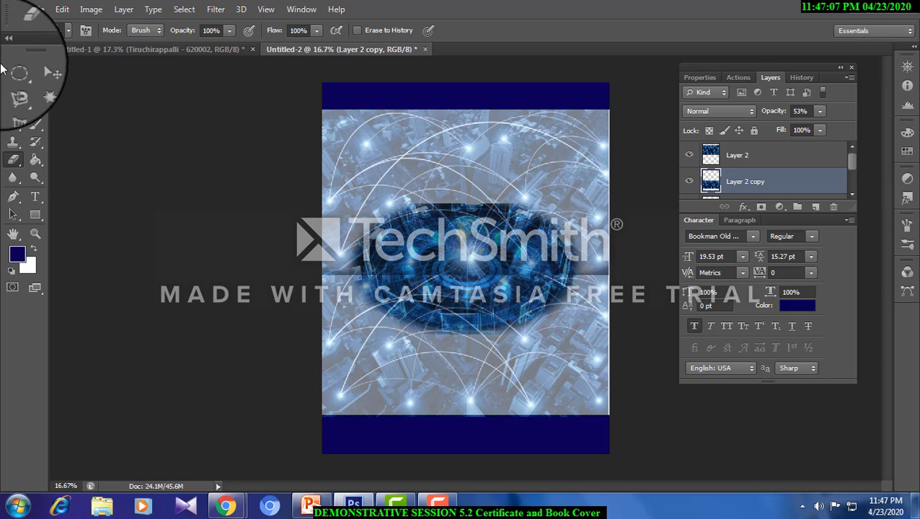
{"action": "left_click", "coordinate": [36, 70]}
{"action": "left_click_drag", "start_coordinate": [388, 314], "coordinate": [390, 316]}
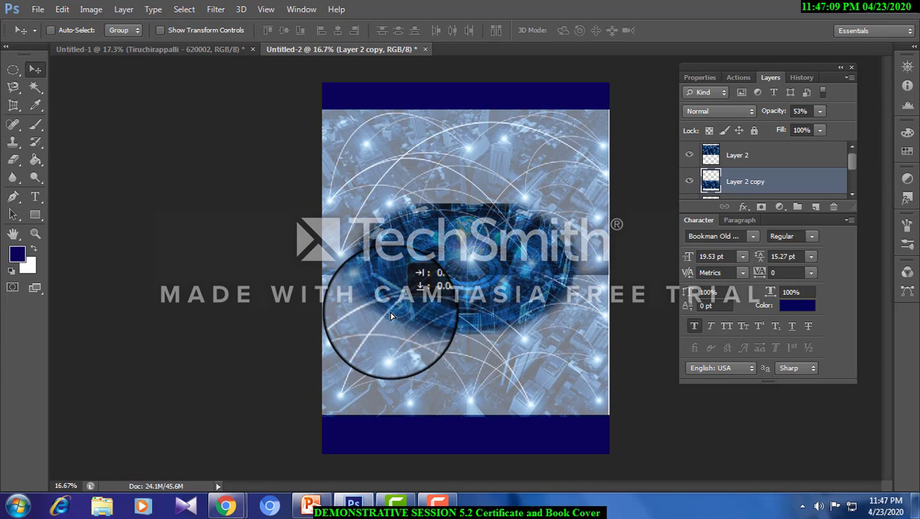
{"action": "left_click", "coordinate": [14, 161]}
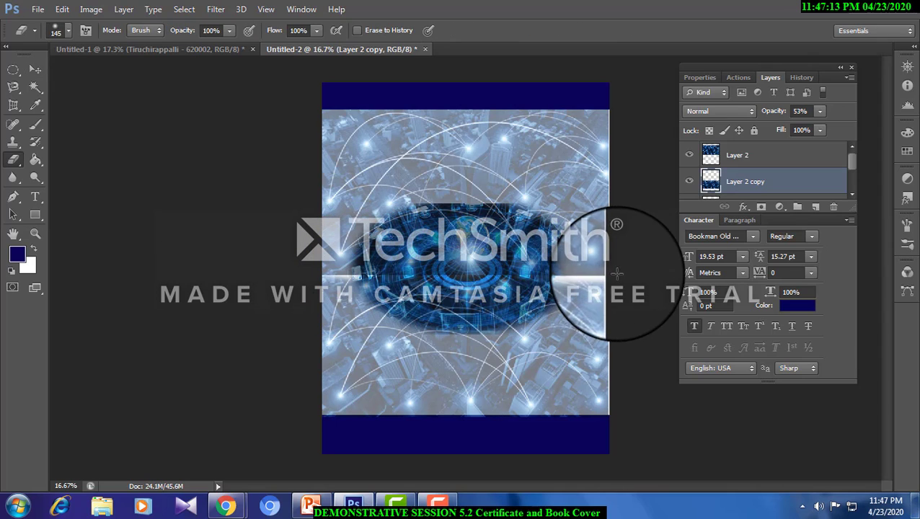
- Select the upper city image, Layer 2, and erase along its lower edge across the full page width
{"action": "left_click", "coordinate": [36, 70]}
{"action": "right_click", "coordinate": [324, 170]}
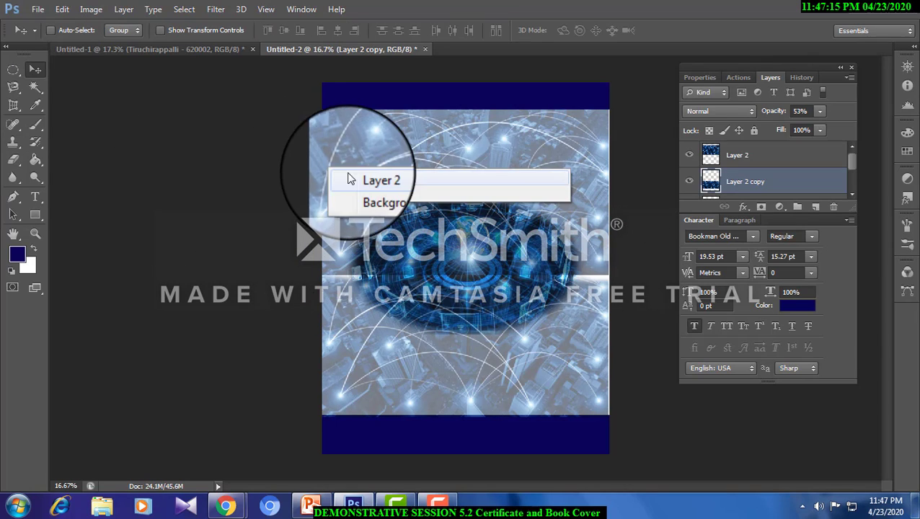
{"action": "left_click", "coordinate": [353, 181]}
{"action": "left_click", "coordinate": [14, 162]}
{"action": "left_click_drag", "start_coordinate": [303, 274], "coordinate": [610, 274]}
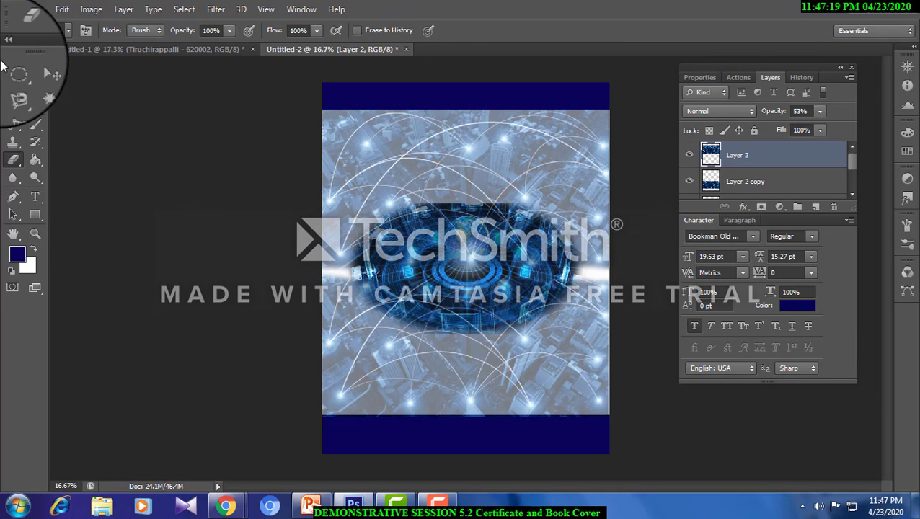
- Stretch the upper city image downward so it overlaps the lower city image and covers the white gap
{"action": "left_click", "coordinate": [36, 70]}
{"action": "key", "text": "ctrl+t"}
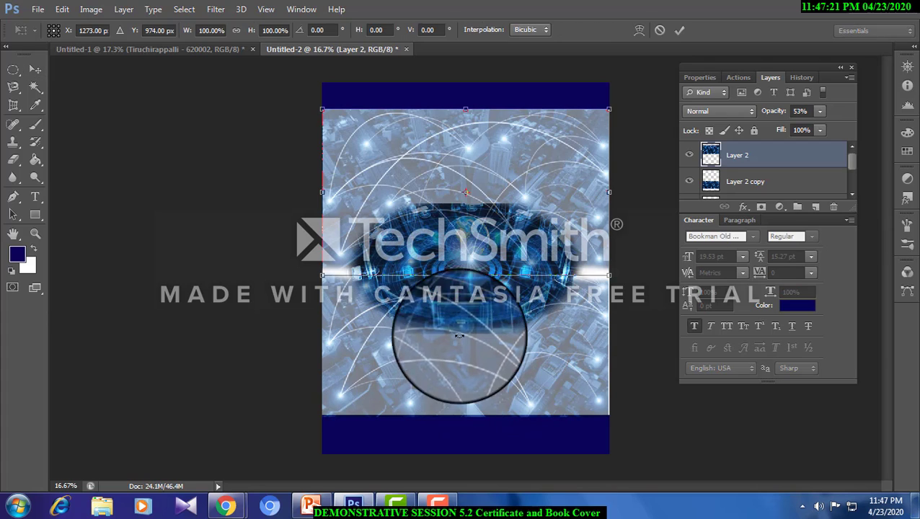
{"action": "left_click_drag", "start_coordinate": [466, 276], "coordinate": [366, 339]}
{"action": "key", "text": "Return"}
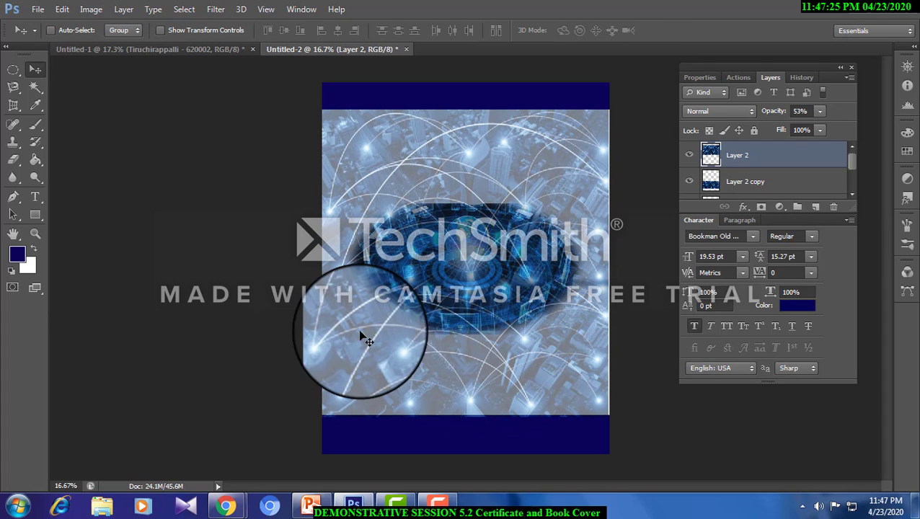
- Select Layer 2 copy and erase its upper edge again to blend it with the stretched upper city image
{"action": "right_click", "coordinate": [366, 337]}
{"action": "left_click", "coordinate": [395, 345]}
{"action": "left_click", "coordinate": [12, 163]}
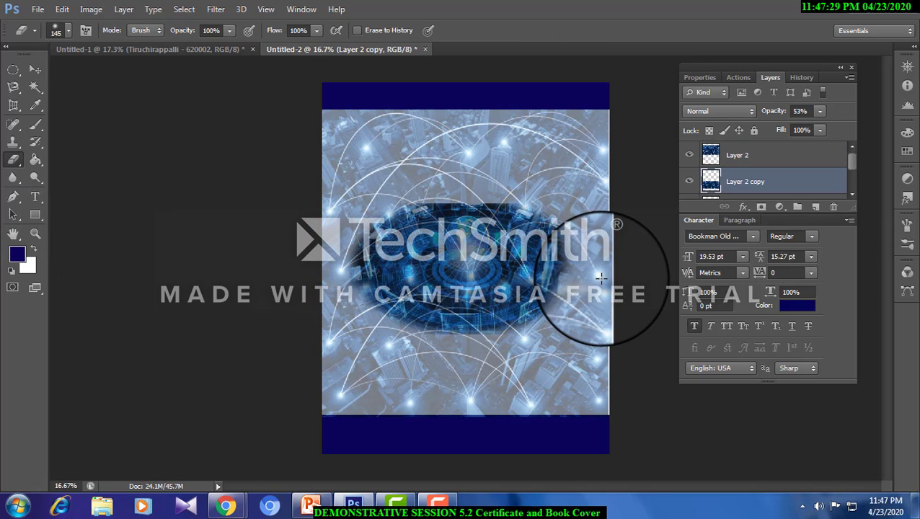
{"action": "left_click", "coordinate": [36, 70]}
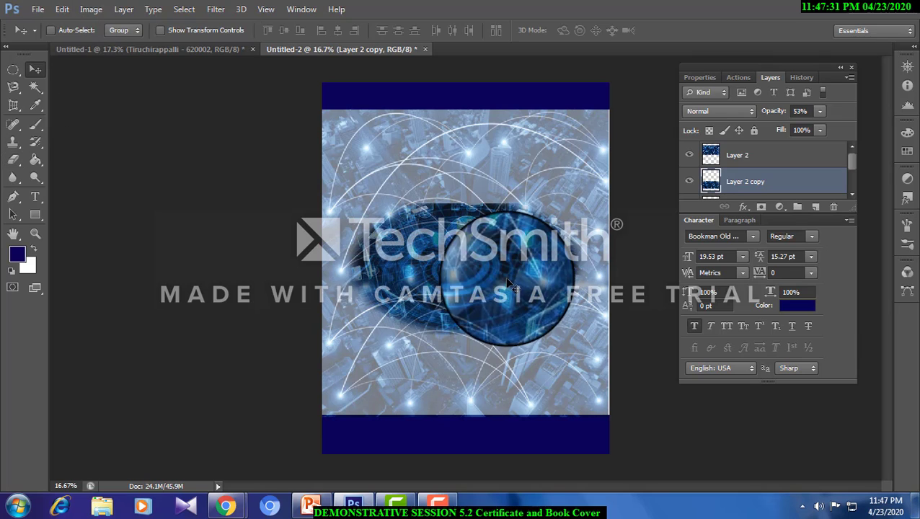
- Add the title text COMPUTER at 53.53 pt below the upper navy band and set its font to Copperplate Gothic Bold
{"action": "left_click", "coordinate": [36, 200]}
{"action": "left_click_drag", "start_coordinate": [333, 123], "coordinate": [509, 166]}
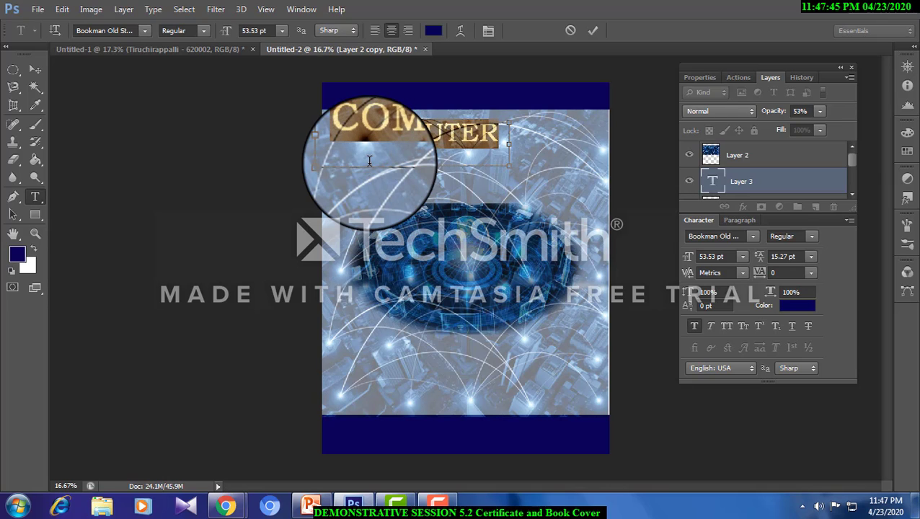
{"action": "left_click", "coordinate": [144, 31]}
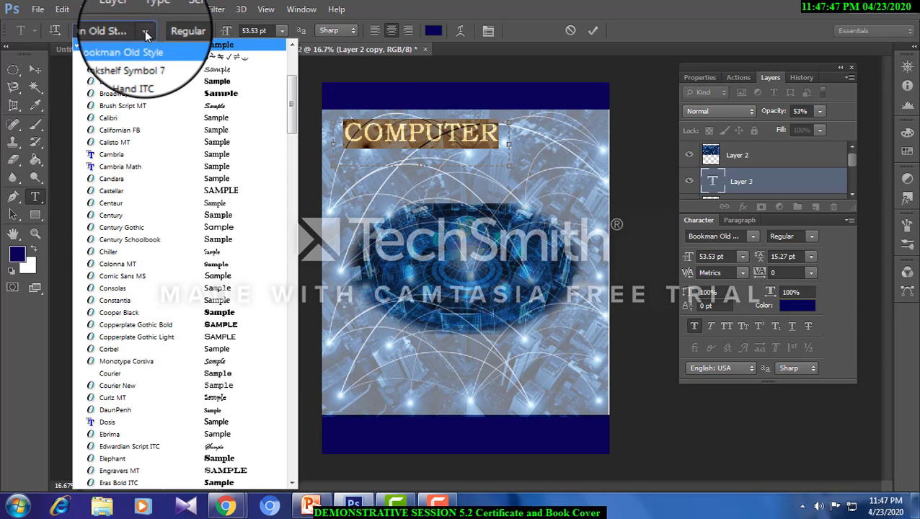
{"action": "left_click", "coordinate": [235, 95]}
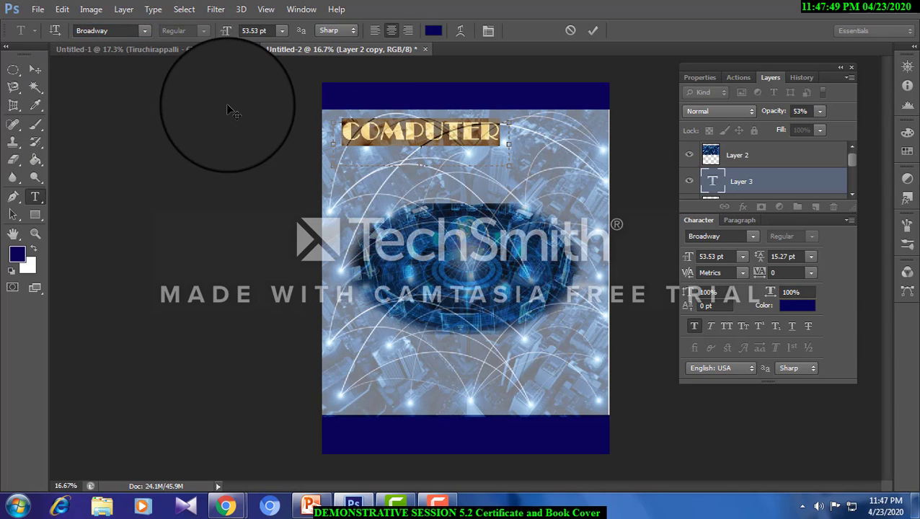
{"action": "left_click", "coordinate": [144, 30]}
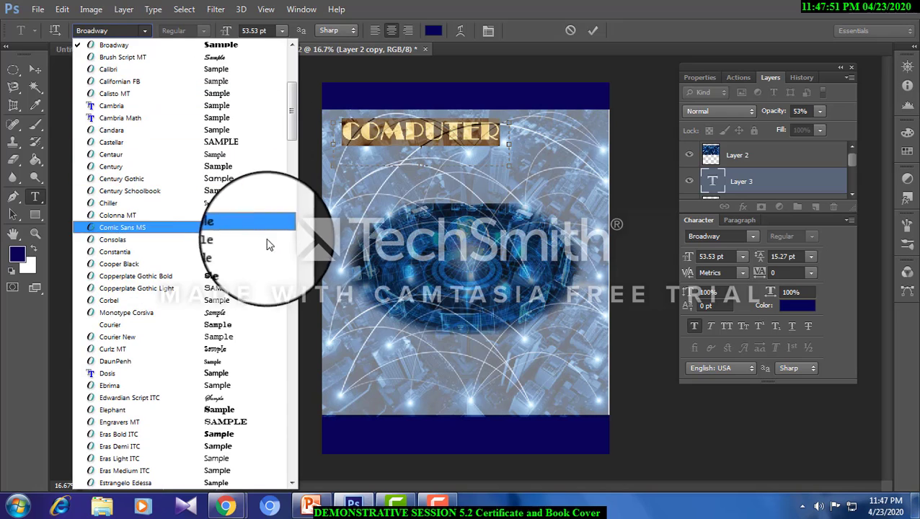
{"action": "left_click", "coordinate": [249, 282]}
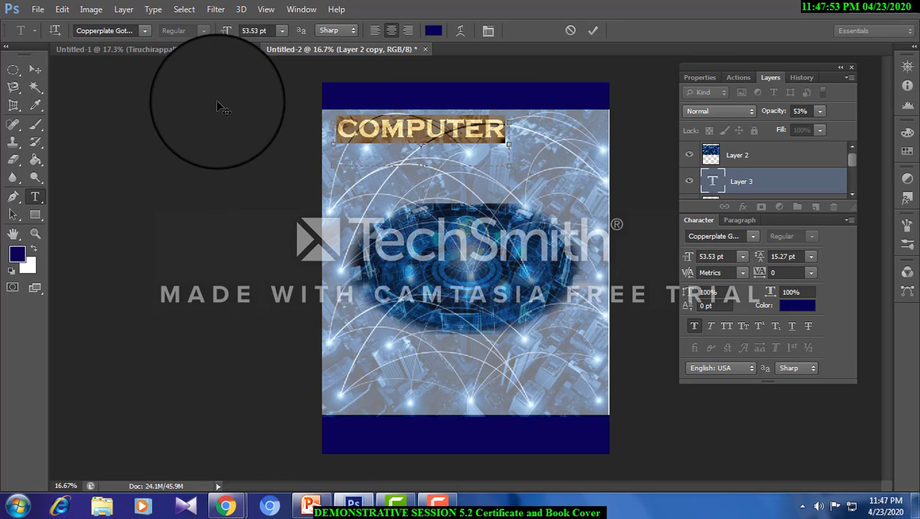
- Nudge the COMPUTER title toward the page's left edge and bring its layer to the front
{"action": "left_click", "coordinate": [35, 69]}
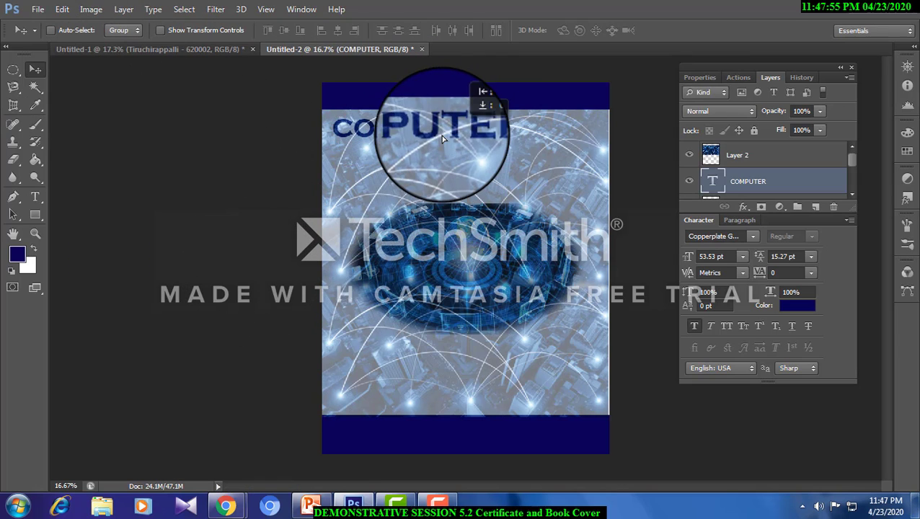
{"action": "left_click", "coordinate": [123, 9]}
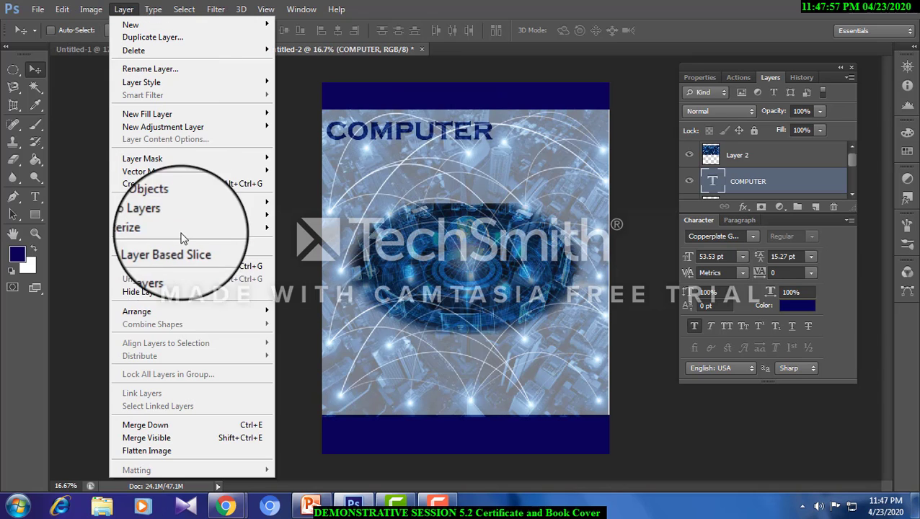
{"action": "mouse_move", "coordinate": [180, 311]}
{"action": "left_click", "coordinate": [303, 313]}
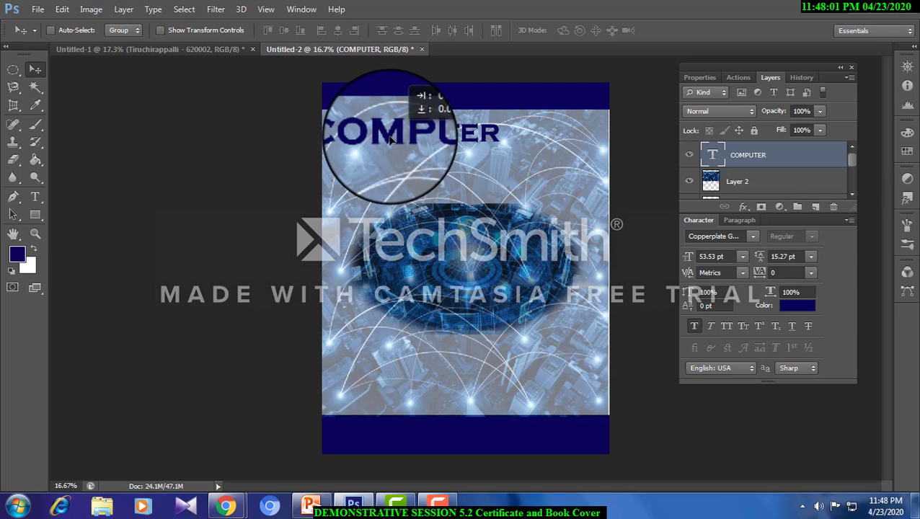
- Duplicate the COMPUTER title below and to the right of the original and change the copy's text to NETWORKS
{"action": "left_click_drag", "start_coordinate": [390, 140], "coordinate": [479, 181]}
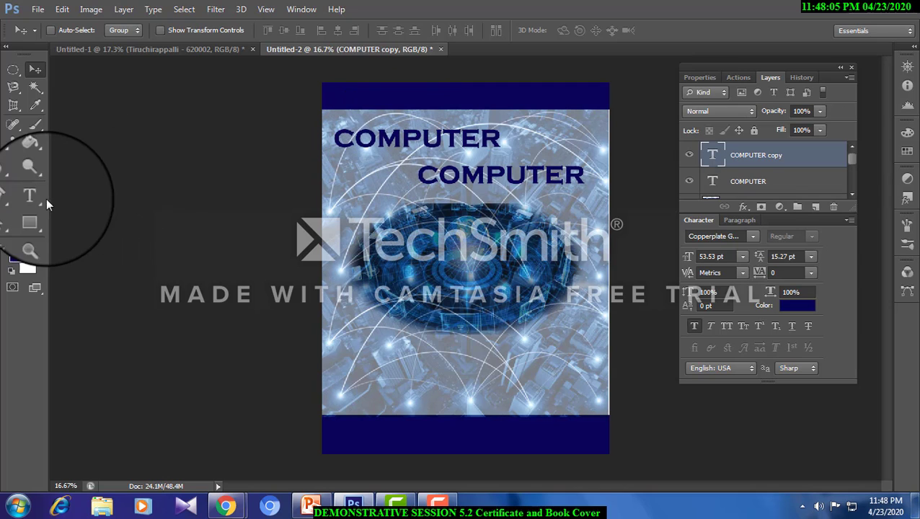
{"action": "left_click", "coordinate": [37, 200]}
{"action": "left_click", "coordinate": [517, 179]}
{"action": "left_click_drag", "start_coordinate": [412, 178], "coordinate": [614, 177]}
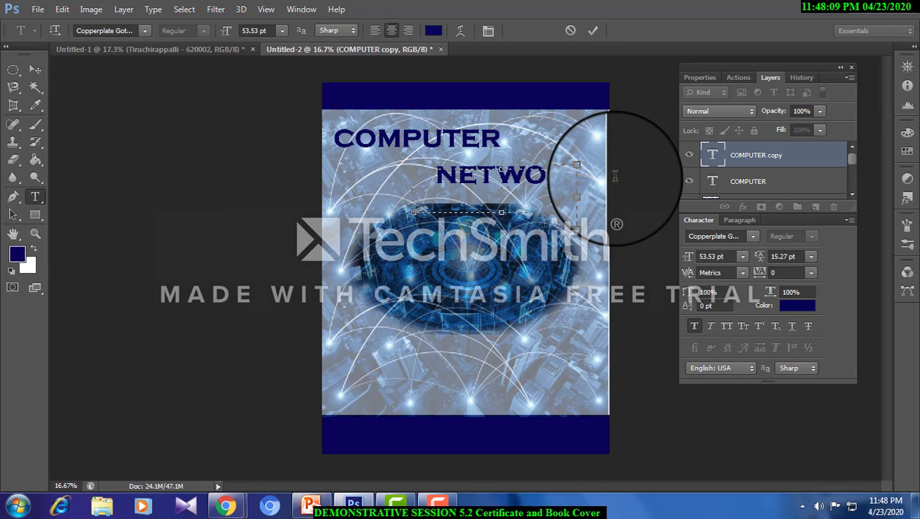
{"action": "type", "text": "NETWORS"}
{"action": "key", "text": "BackSpace"}
{"action": "type", "text": "KS"}
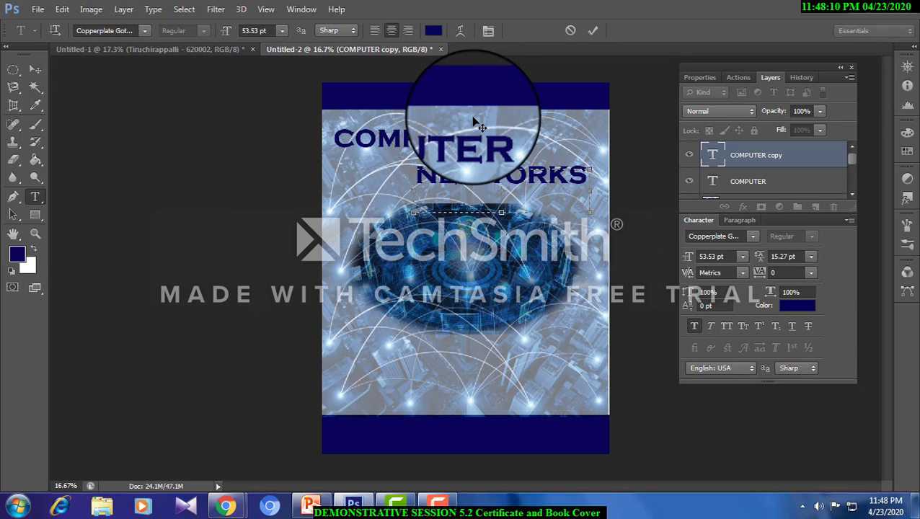
- Select the COMPUTER title and scale it down proportionally to about 37 pt
{"action": "left_click", "coordinate": [36, 69]}
{"action": "right_click", "coordinate": [408, 131]}
{"action": "left_click", "coordinate": [437, 141]}
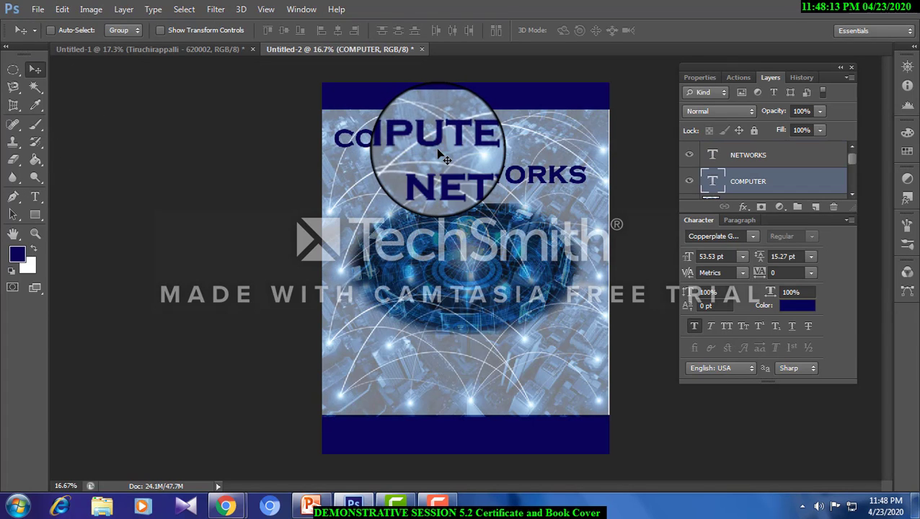
{"action": "key", "text": "ctrl+t"}
{"action": "left_click_drag", "start_coordinate": [523, 148], "coordinate": [446, 148]}
{"action": "key", "text": "Return"}
- Enlarge the NETWORKS title to about 120.5% and move it toward the page's right edge beneath COMPUTER
{"action": "right_click", "coordinate": [454, 167]}
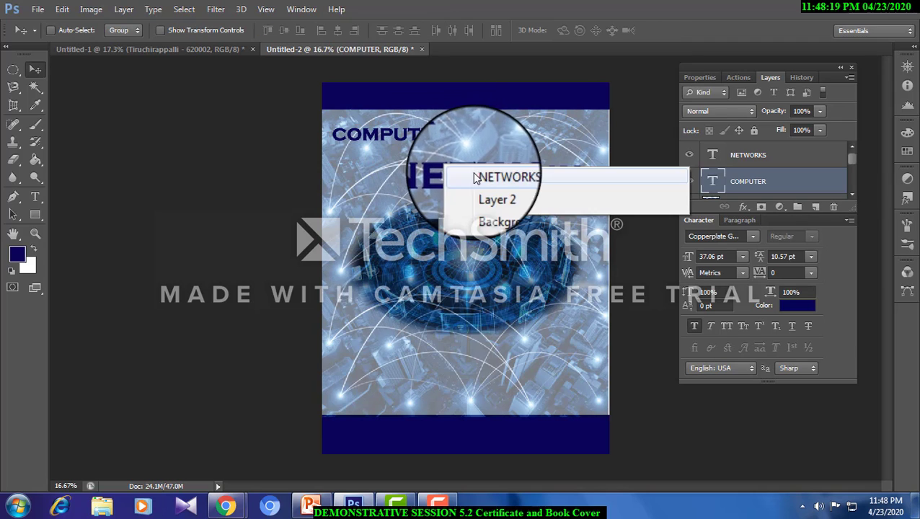
{"action": "left_click", "coordinate": [475, 178]}
{"action": "key", "text": "ctrl+t"}
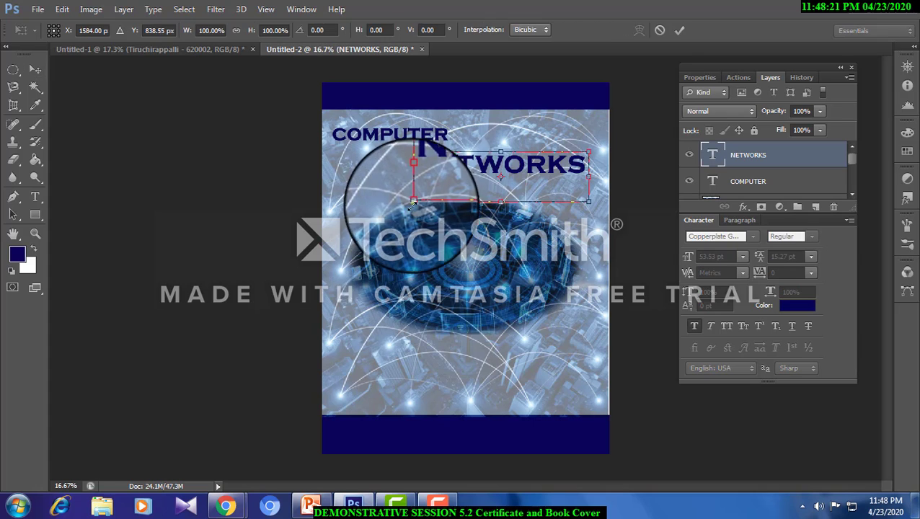
{"action": "left_click_drag", "start_coordinate": [413, 202], "coordinate": [357, 212]}
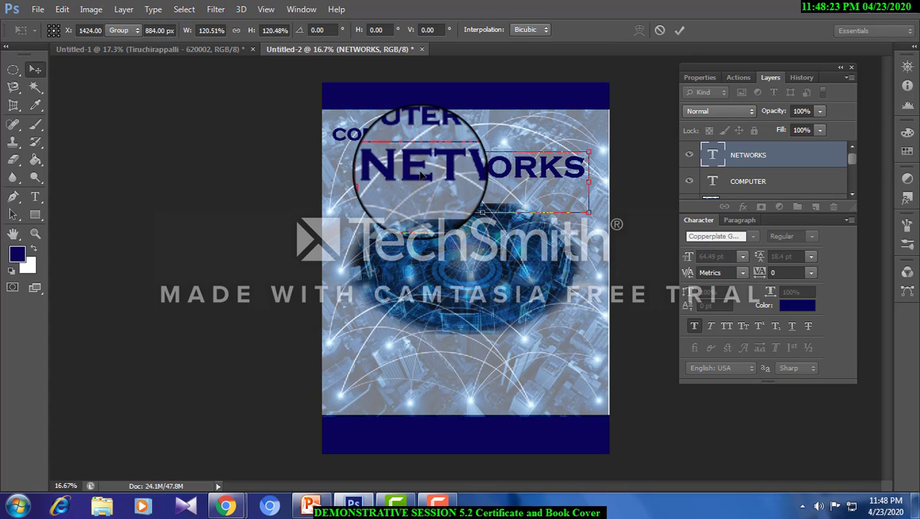
{"action": "key", "text": "Return"}
{"action": "left_click_drag", "start_coordinate": [422, 175], "coordinate": [519, 179]}
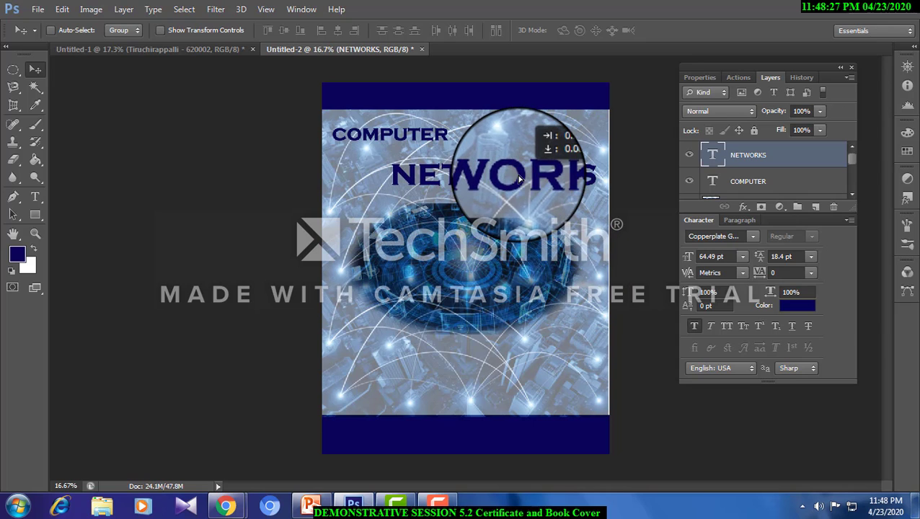
- Add a near-white (fefafa) 10 px outside stroke to the COMPUTER title
{"action": "right_click", "coordinate": [444, 132]}
{"action": "left_click", "coordinate": [454, 141]}
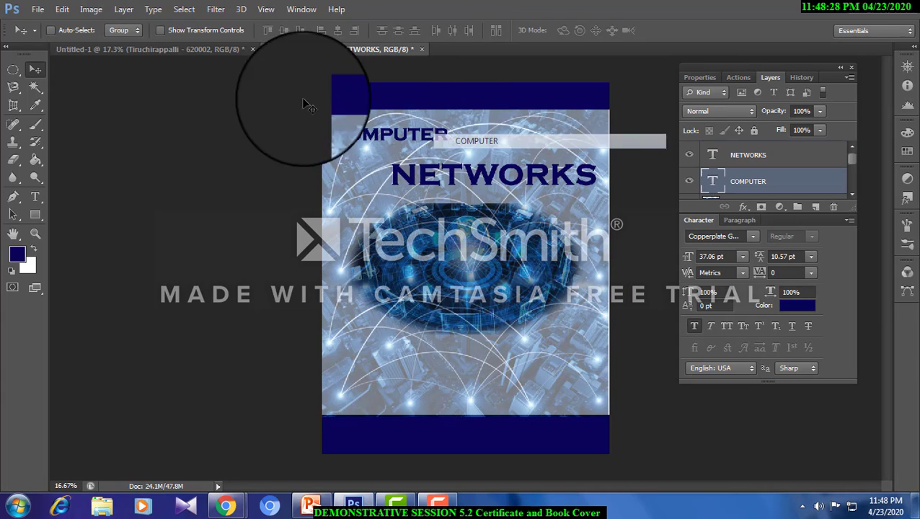
{"action": "left_click", "coordinate": [123, 9]}
{"action": "mouse_move", "coordinate": [237, 82]}
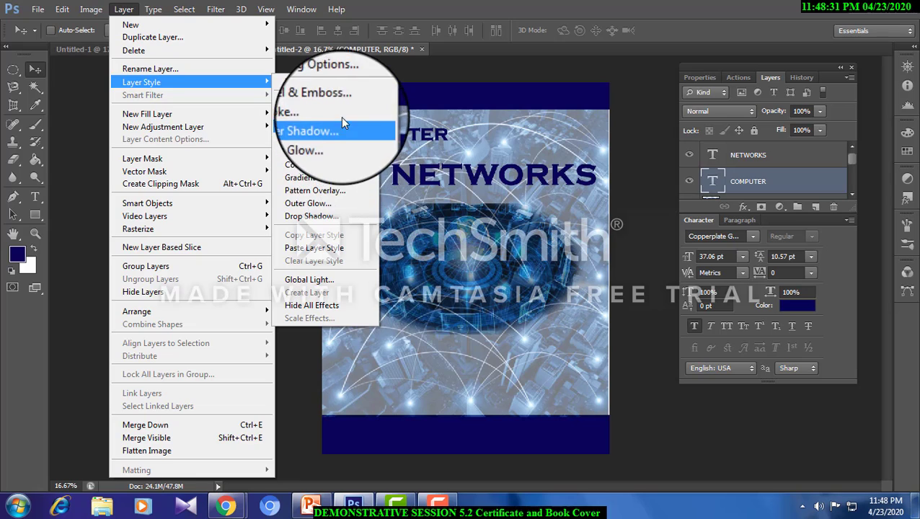
{"action": "left_click", "coordinate": [342, 114]}
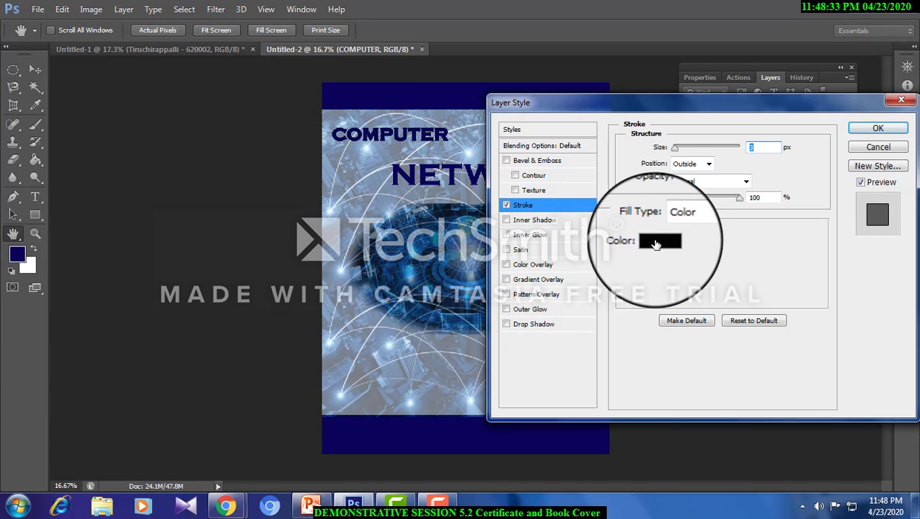
{"action": "left_click", "coordinate": [656, 245]}
{"action": "left_click", "coordinate": [260, 196]}
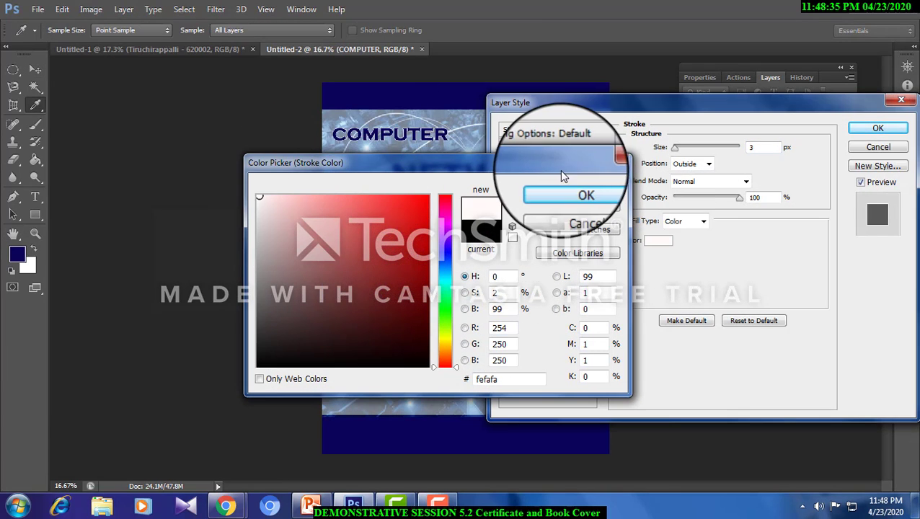
{"action": "left_click", "coordinate": [566, 191]}
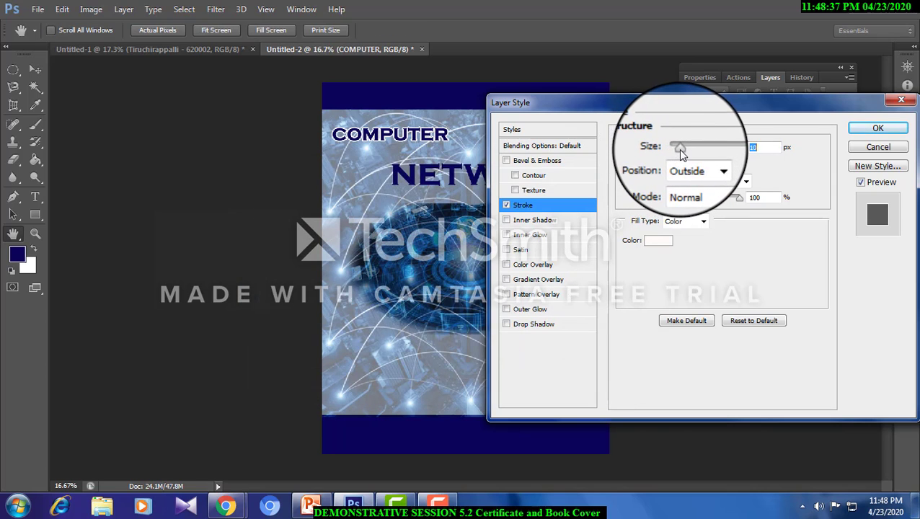
{"action": "left_click", "coordinate": [877, 127]}
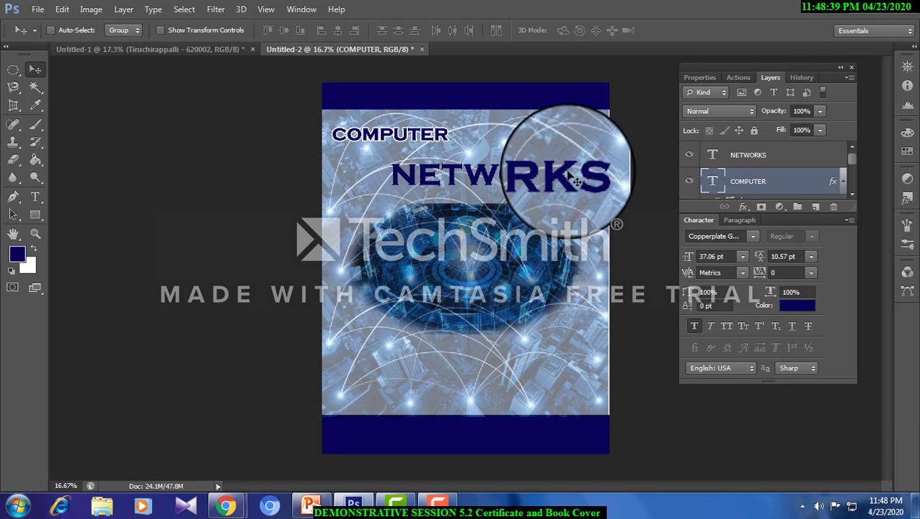
- Copy the COMPUTER title's layer style and paste it onto the NETWORKS title
{"action": "right_click", "coordinate": [732, 181]}
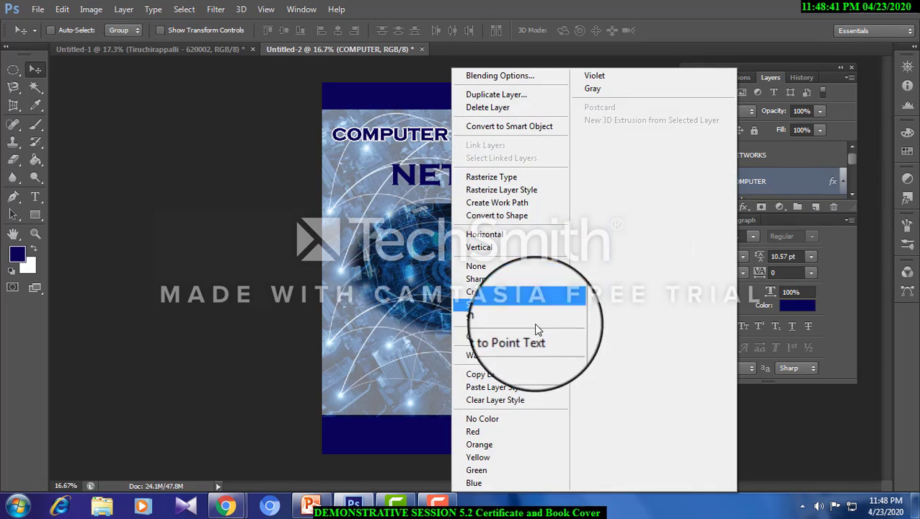
{"action": "left_click", "coordinate": [505, 374]}
{"action": "right_click", "coordinate": [498, 177]}
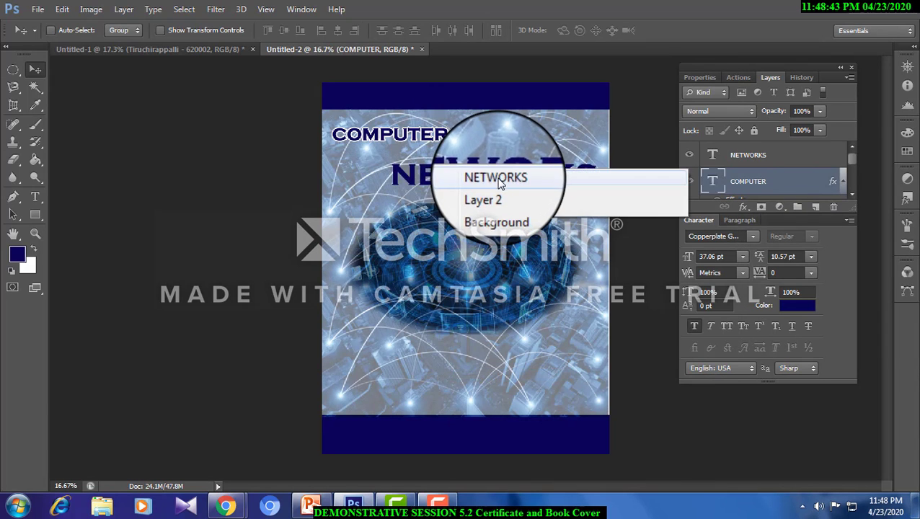
{"action": "left_click", "coordinate": [500, 184]}
{"action": "right_click", "coordinate": [750, 154]}
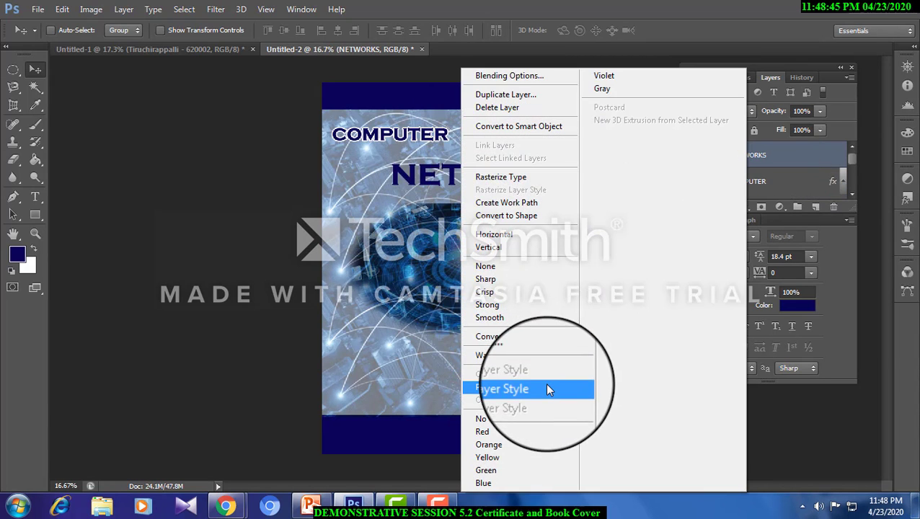
{"action": "left_click", "coordinate": [546, 388]}
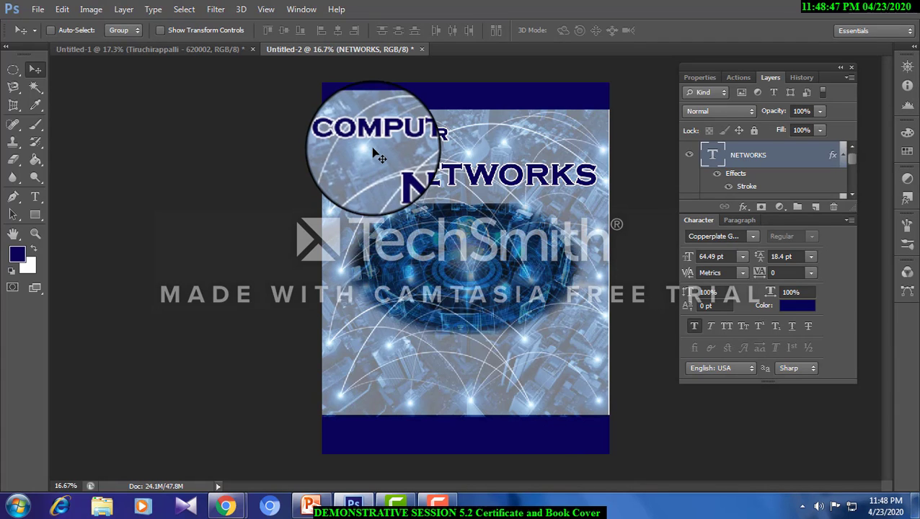
- Add the author's name as a 31.53 pt text box above the COMPUTER layer and move it to the lower left of the cover artwork
{"action": "right_click", "coordinate": [396, 134]}
{"action": "left_click", "coordinate": [418, 141]}
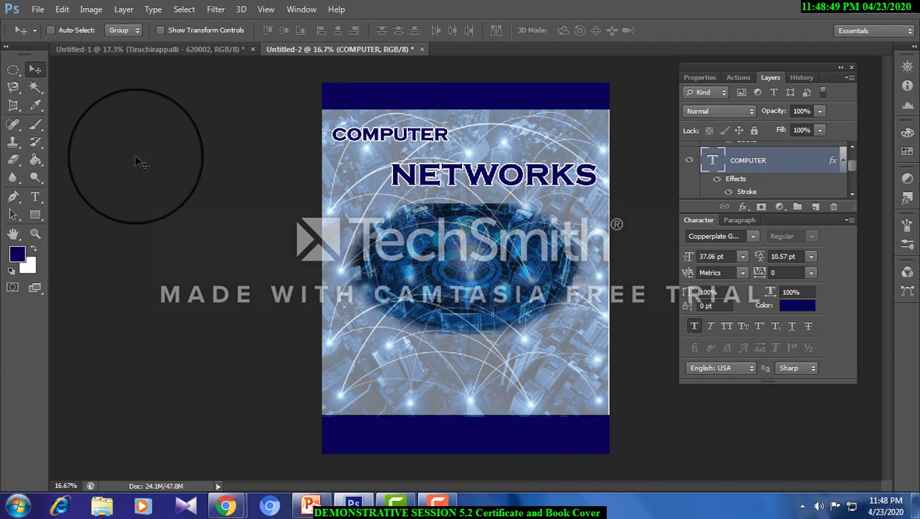
{"action": "left_click", "coordinate": [36, 198]}
{"action": "left_click_drag", "start_coordinate": [411, 346], "coordinate": [586, 380]}
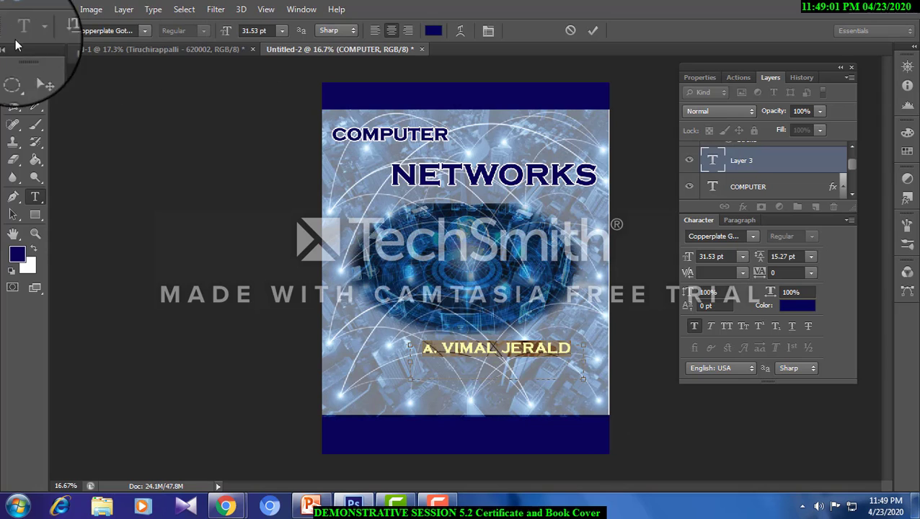
{"action": "left_click", "coordinate": [36, 70]}
{"action": "left_click_drag", "start_coordinate": [525, 350], "coordinate": [440, 380]}
- Apply a Color Overlay layer style to the author name text
{"action": "left_click", "coordinate": [123, 9]}
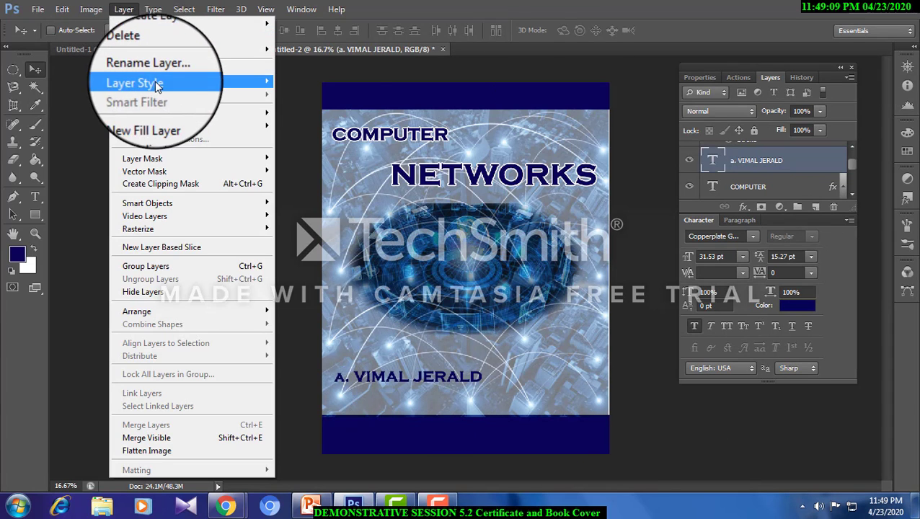
{"action": "mouse_move", "coordinate": [157, 85]}
{"action": "left_click", "coordinate": [300, 161]}
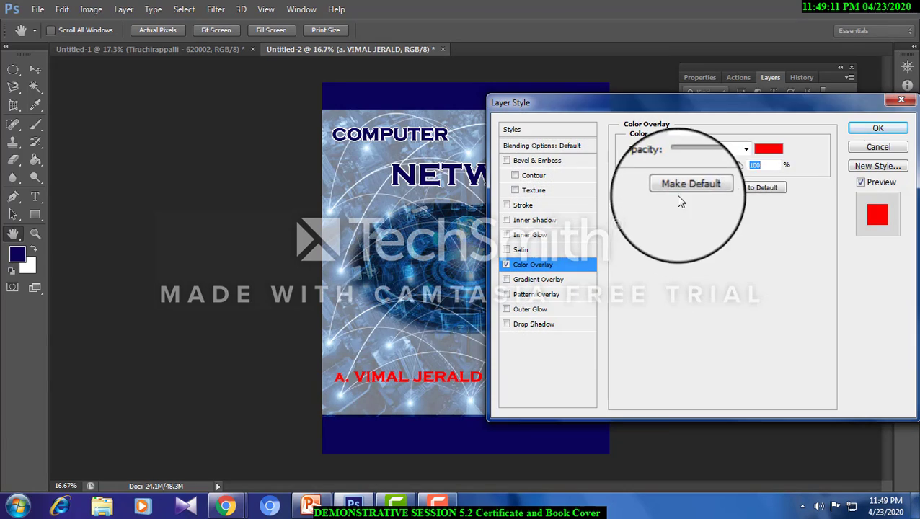
- Try blue 3d2ed1 as the author name's overlay color and toggle the overlay off and on
{"action": "left_click", "coordinate": [769, 148]}
{"action": "left_click", "coordinate": [446, 250]}
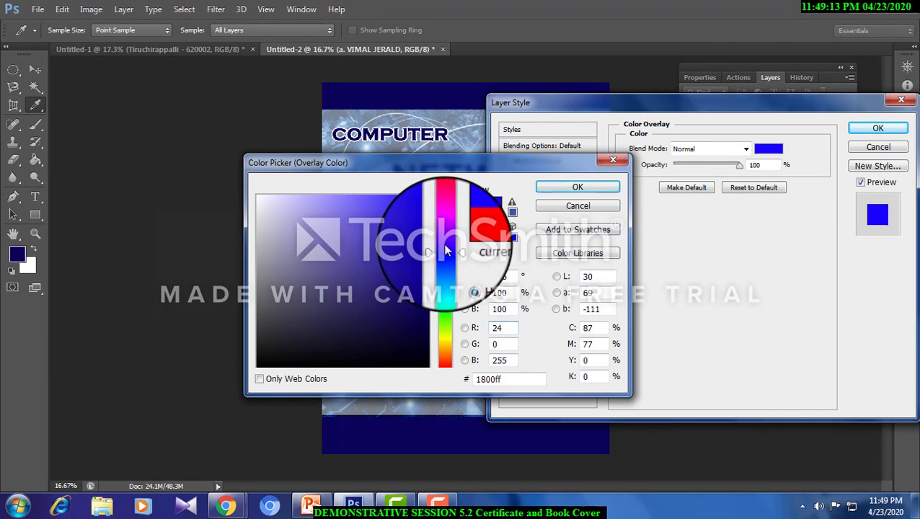
{"action": "left_click", "coordinate": [386, 228]}
{"action": "left_click", "coordinate": [578, 186]}
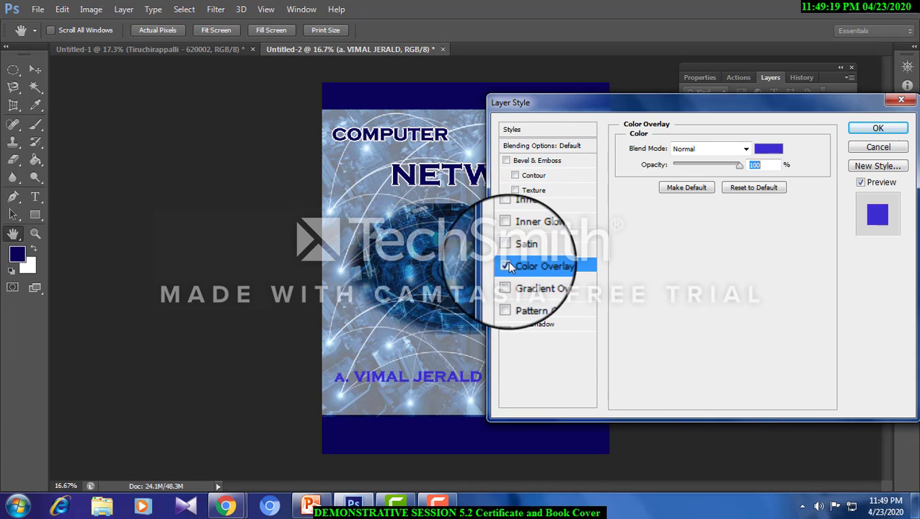
{"action": "left_click", "coordinate": [506, 267]}
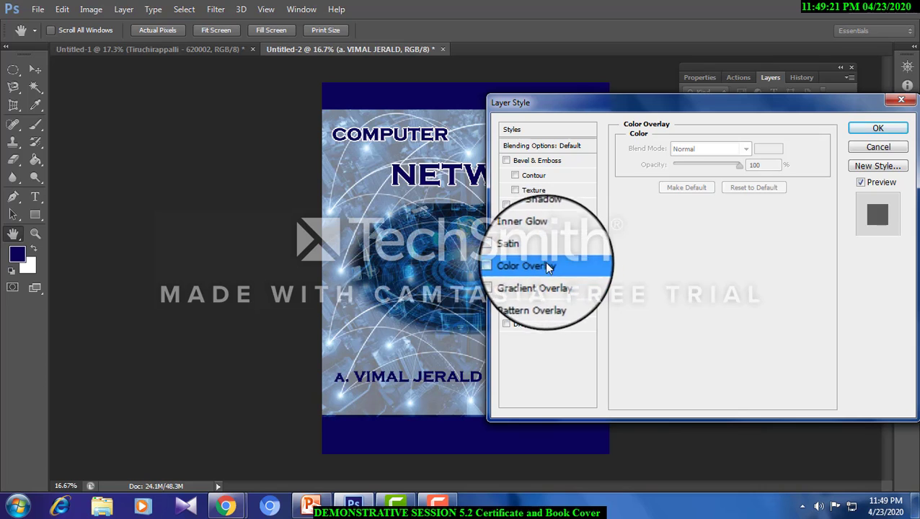
{"action": "left_click", "coordinate": [548, 267]}
- Set the author name's overlay color to near-white fdfdfd
{"action": "left_click", "coordinate": [769, 148]}
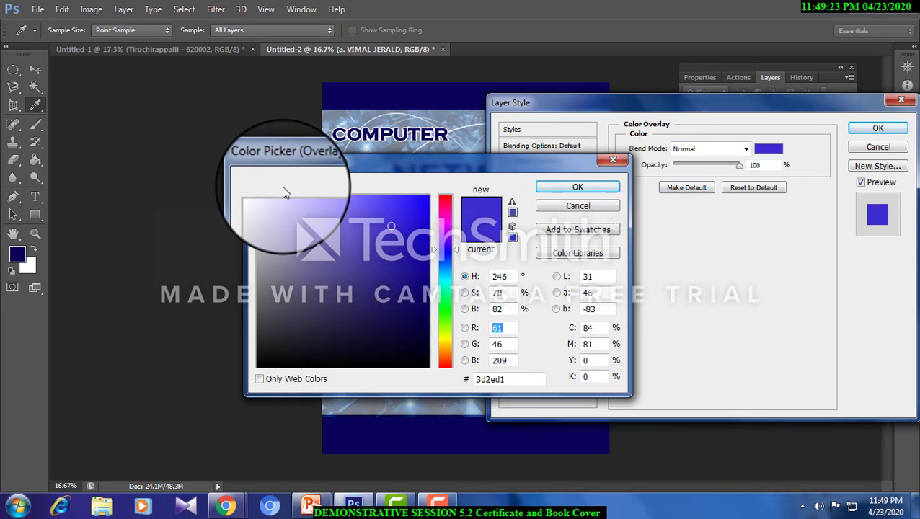
{"action": "left_click", "coordinate": [256, 197]}
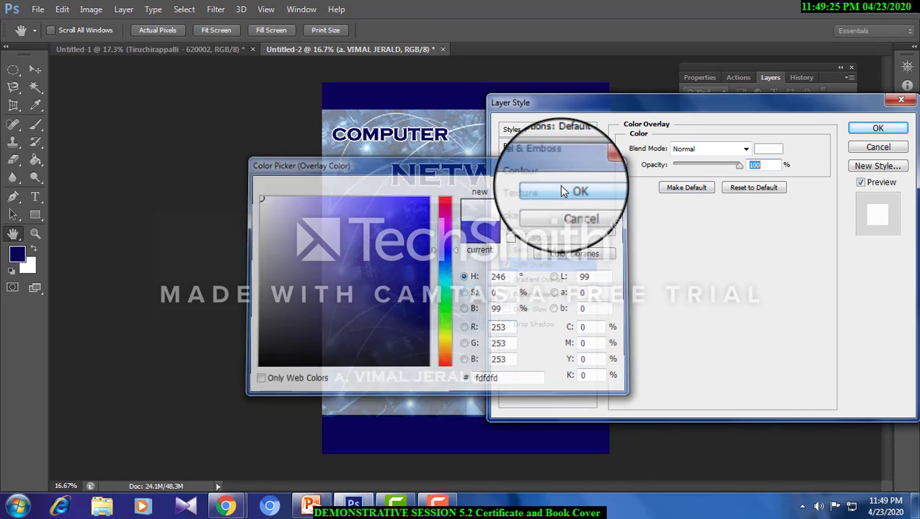
{"action": "left_click", "coordinate": [559, 185]}
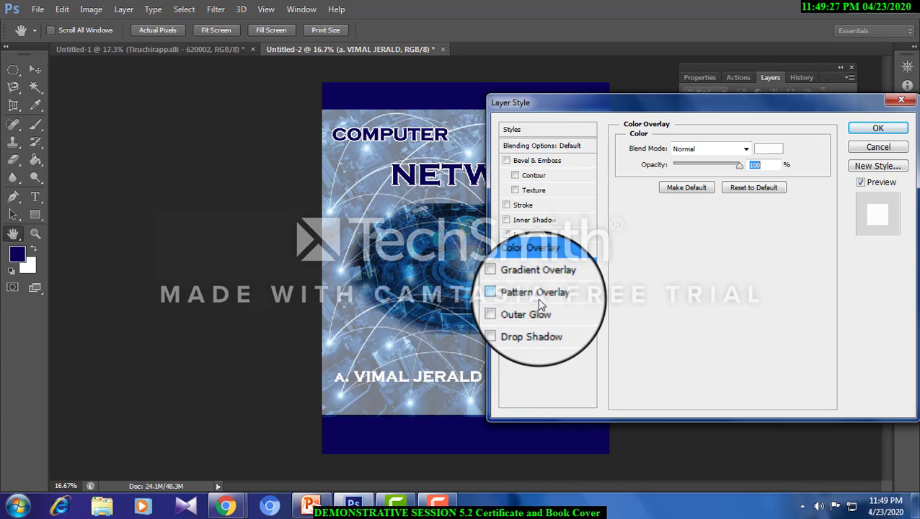
- Add a 7 px dark navy (010a2d) outside stroke to the author name and apply the layer style
{"action": "left_click", "coordinate": [532, 204]}
{"action": "left_click", "coordinate": [660, 246]}
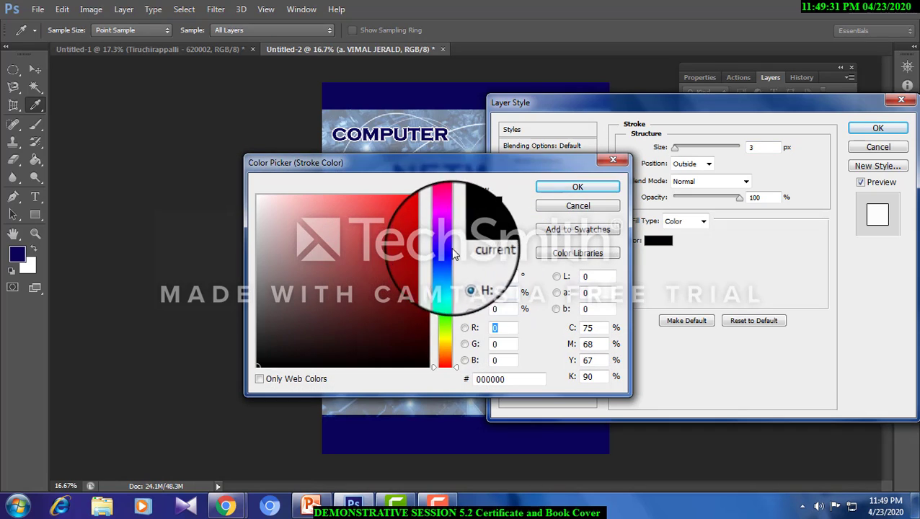
{"action": "left_click", "coordinate": [423, 326]}
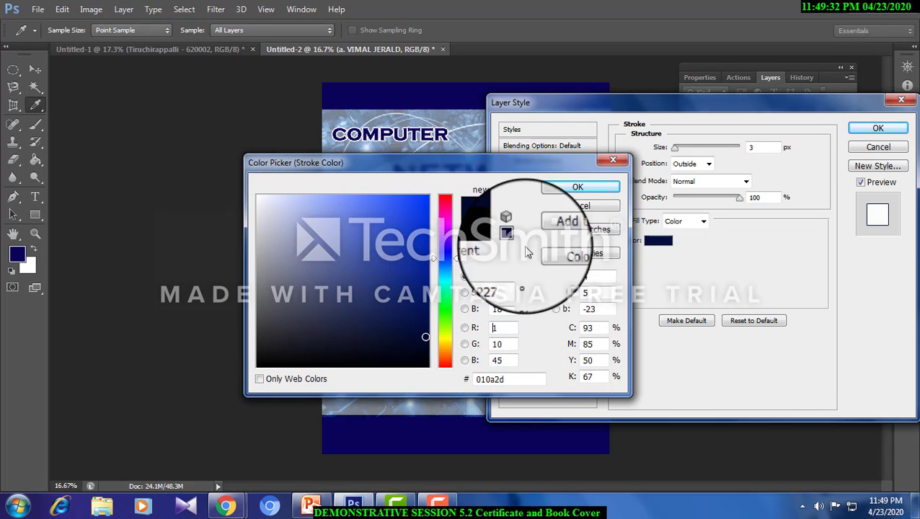
{"action": "left_click", "coordinate": [571, 186]}
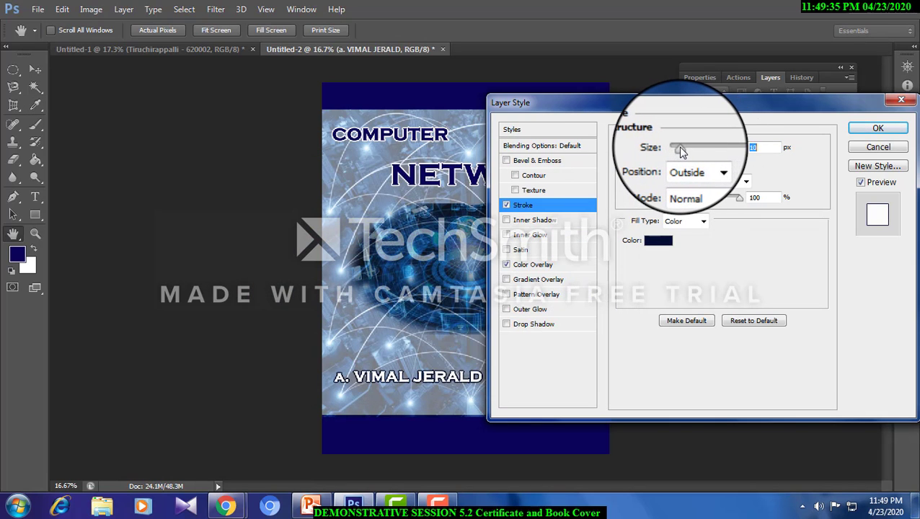
{"action": "left_click", "coordinate": [878, 128]}
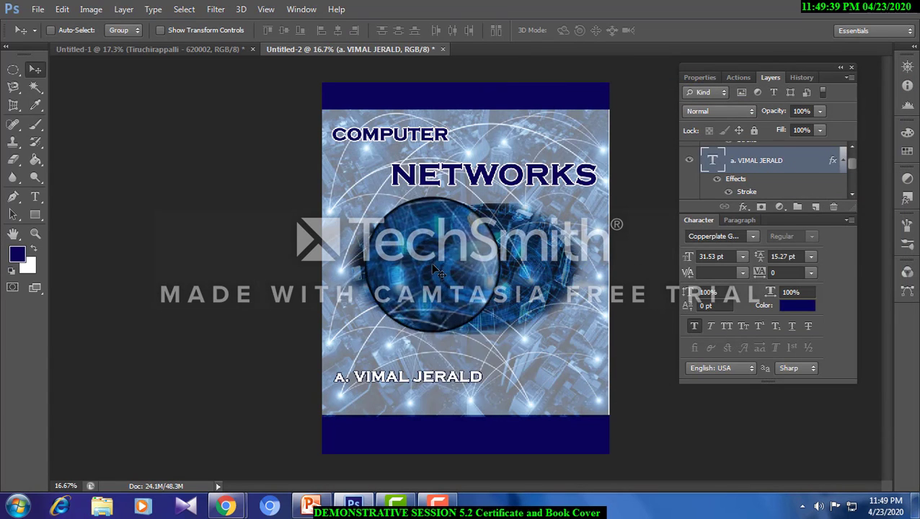
- Duplicate the author name text straight down into the bottom navy band
{"action": "right_click", "coordinate": [454, 385]}
{"action": "left_click", "coordinate": [456, 384]}
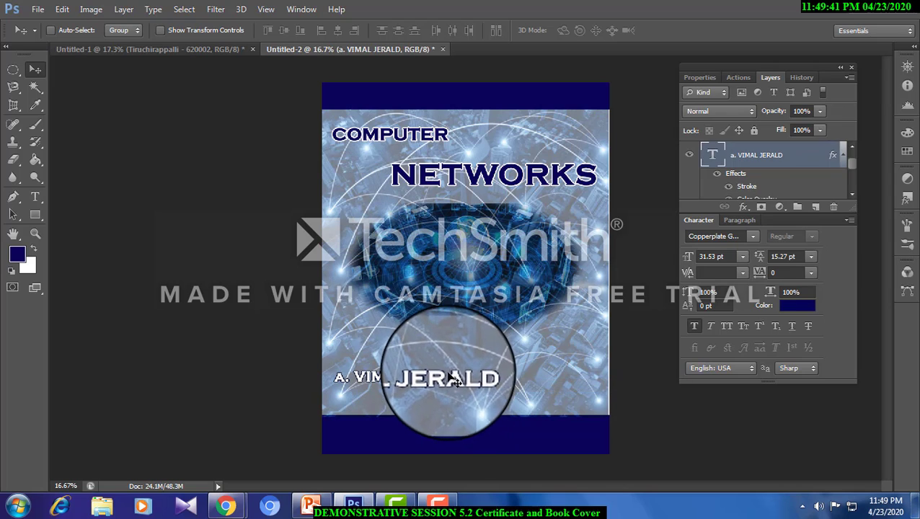
{"action": "left_click_drag", "start_coordinate": [448, 376], "coordinate": [450, 431]}
- Replace the text of the copy in the bottom band with SJC PUBLICAITONS
{"action": "left_click", "coordinate": [35, 196]}
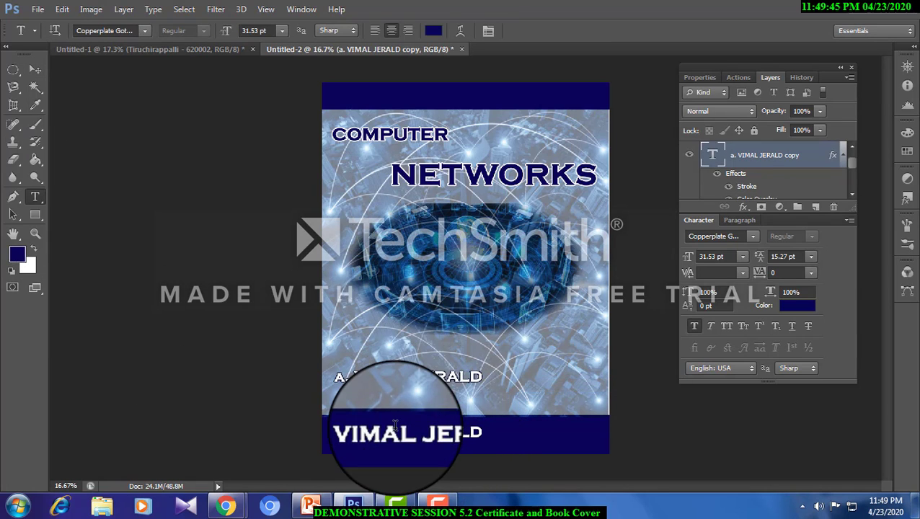
{"action": "left_click", "coordinate": [347, 431]}
{"action": "left_click_drag", "start_coordinate": [333, 432], "coordinate": [566, 448]}
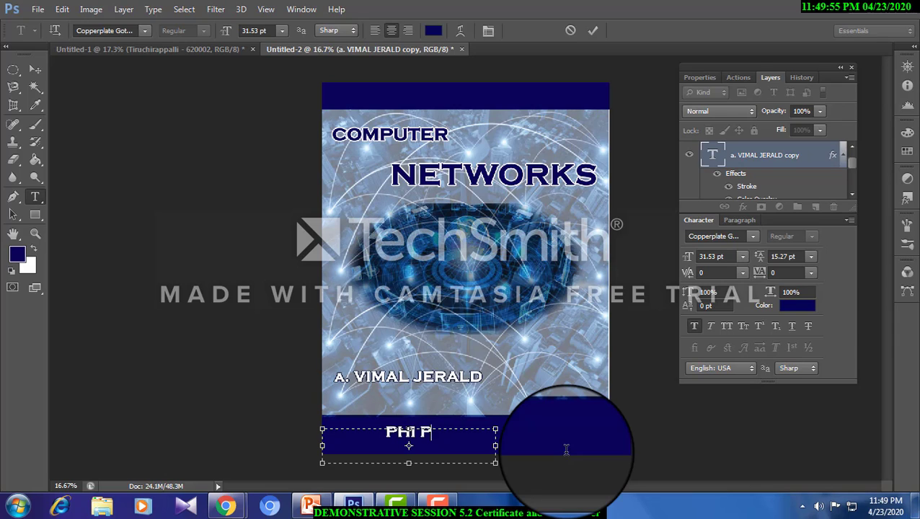
{"action": "key", "text": "BackSpace"}
{"action": "key", "text": "BackSpace"}
{"action": "key", "text": "BackSpace"}
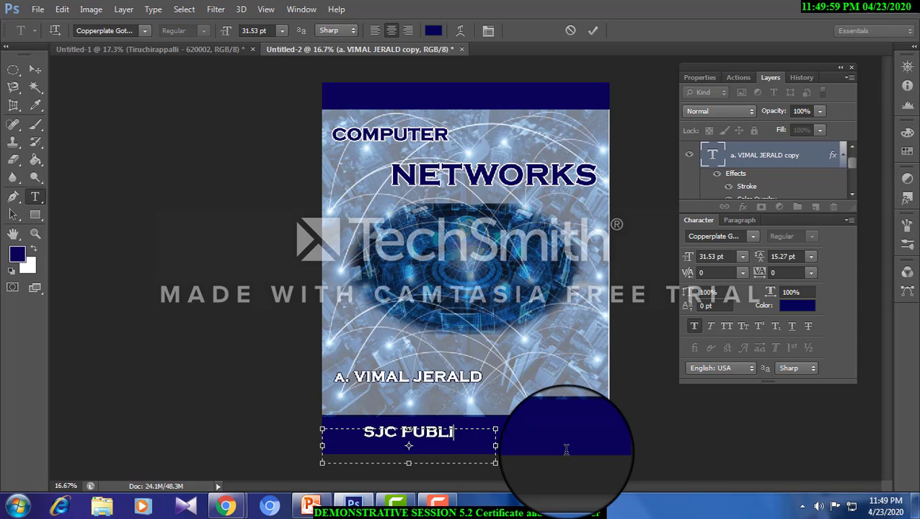
{"action": "type", "text": "NS"}
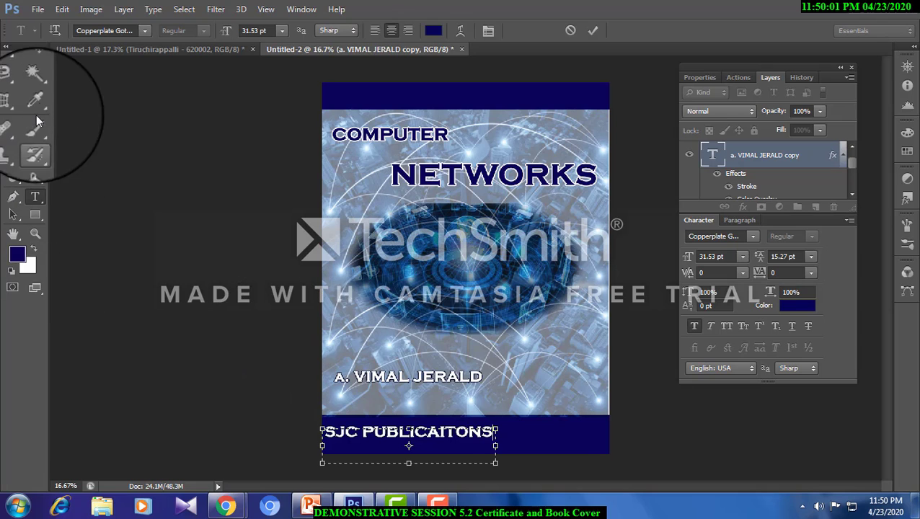
{"action": "left_click", "coordinate": [35, 68]}
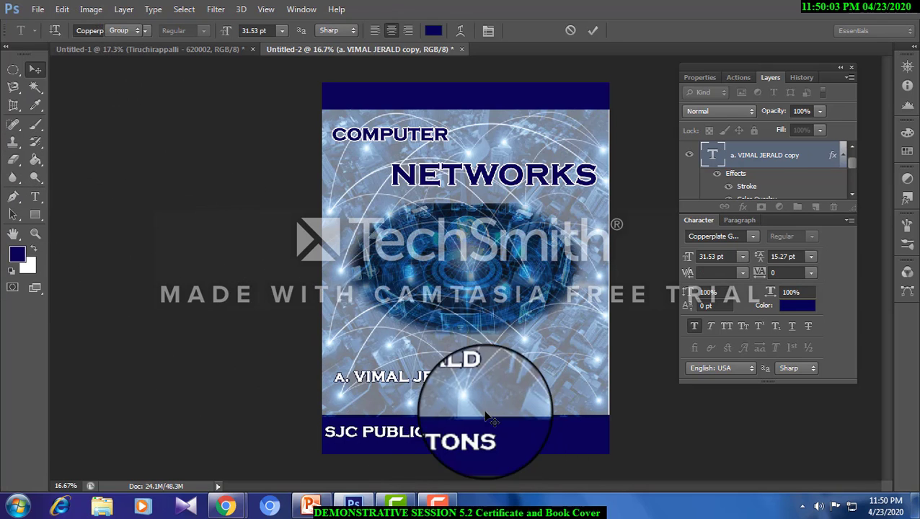
- Change the font of the SJC PUBLICAITONS line to Eras Demi ITC
{"action": "left_click", "coordinate": [35, 196]}
{"action": "left_click", "coordinate": [447, 434]}
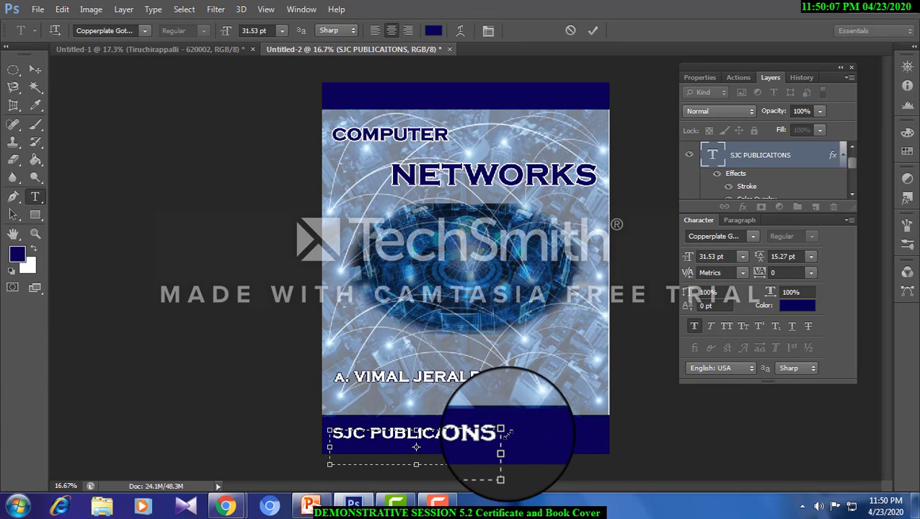
{"action": "left_click_drag", "start_coordinate": [502, 433], "coordinate": [287, 431]}
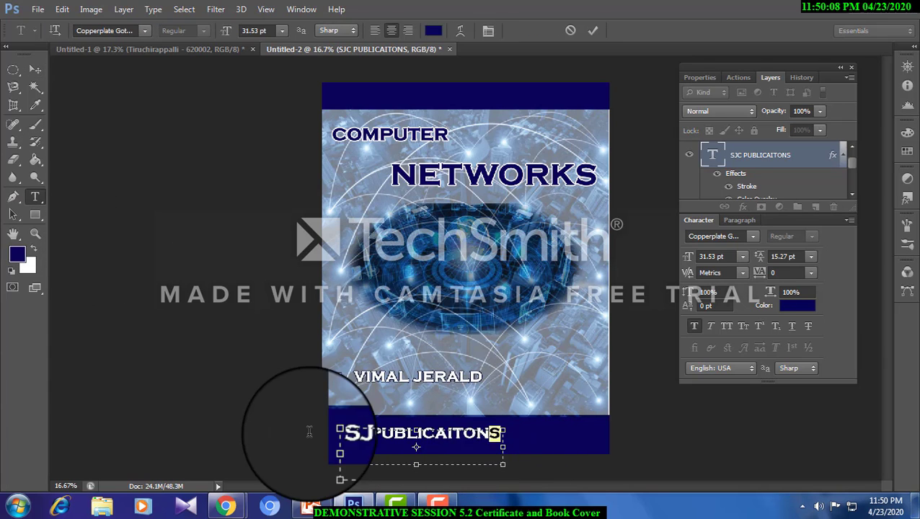
{"action": "left_click", "coordinate": [144, 30]}
{"action": "left_click", "coordinate": [180, 213]}
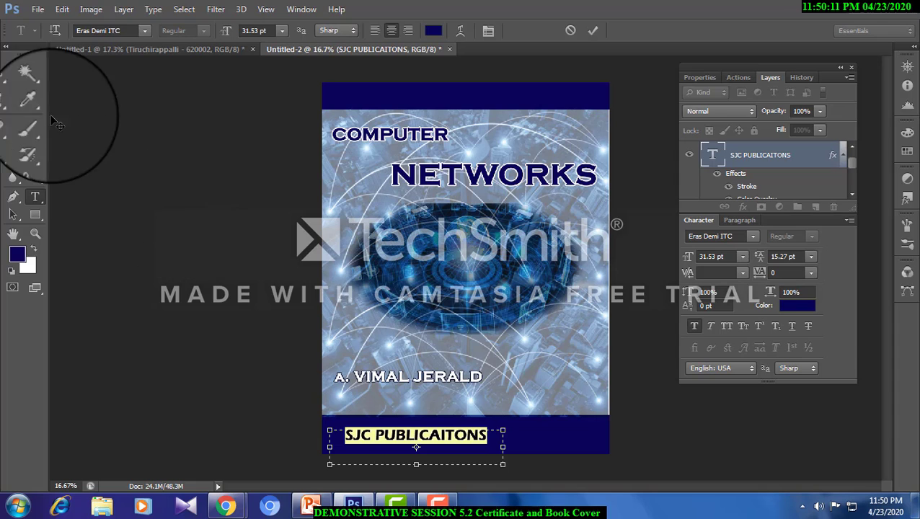
- Duplicate the SJC PUBLICAITONS line into the right end of the top navy band and set the copy's font to Franklin Gothic
{"action": "left_click", "coordinate": [35, 69]}
{"action": "left_click_drag", "start_coordinate": [443, 458], "coordinate": [601, 100]}
{"action": "left_click", "coordinate": [36, 196]}
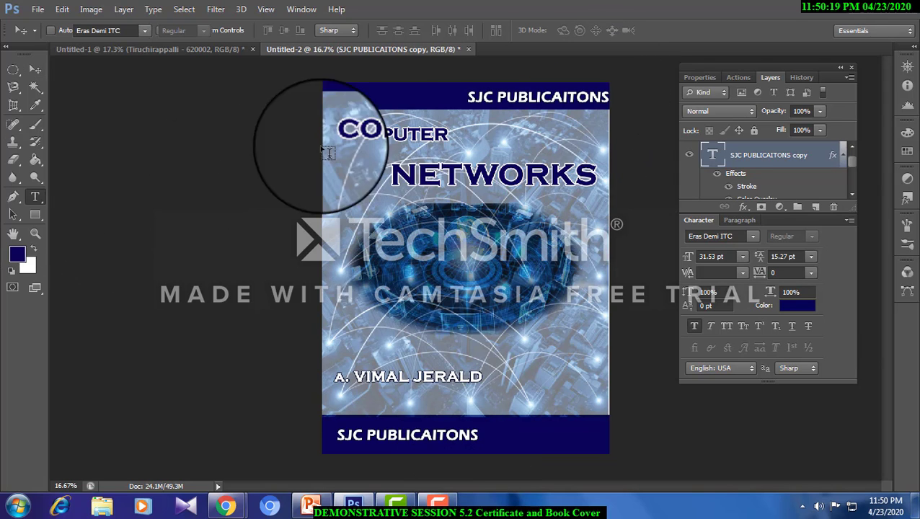
{"action": "triple_click", "coordinate": [487, 96]}
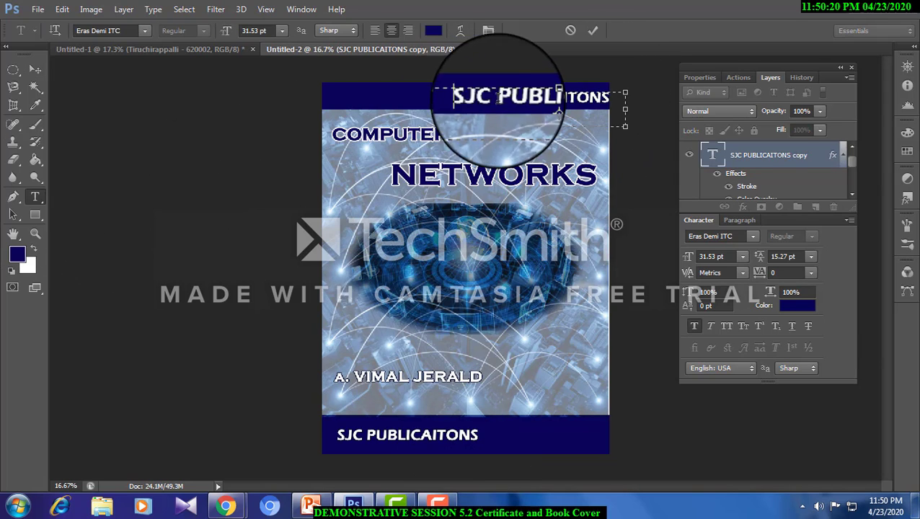
{"action": "left_click", "coordinate": [144, 31]}
{"action": "left_click", "coordinate": [213, 156]}
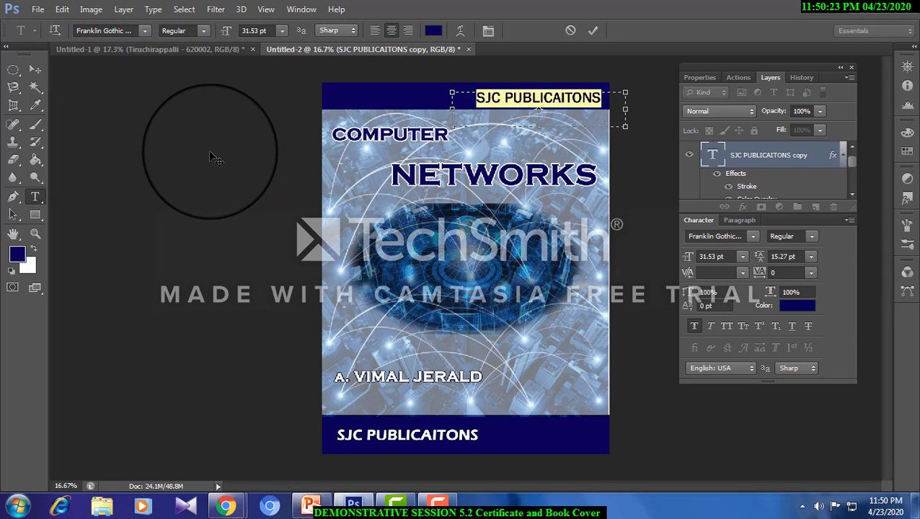
- Replace the copied line's text with First Edision and shift it toward the right edge of the top navy band
{"action": "type", "text": "fIRST"}
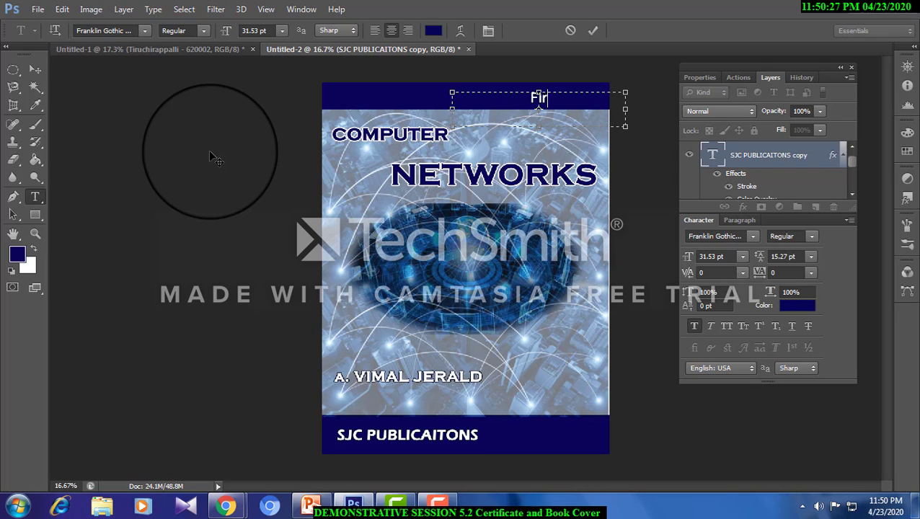
{"action": "type", "text": " Edi"}
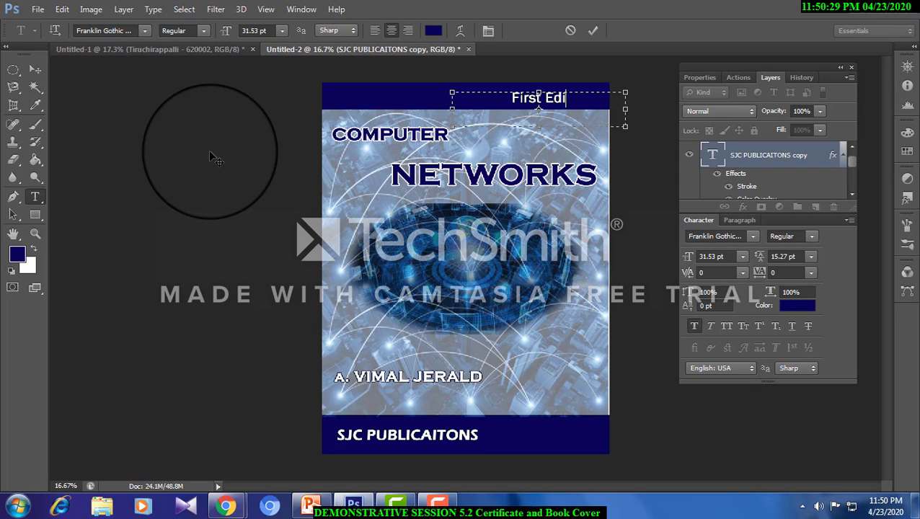
{"action": "type", "text": "sion"}
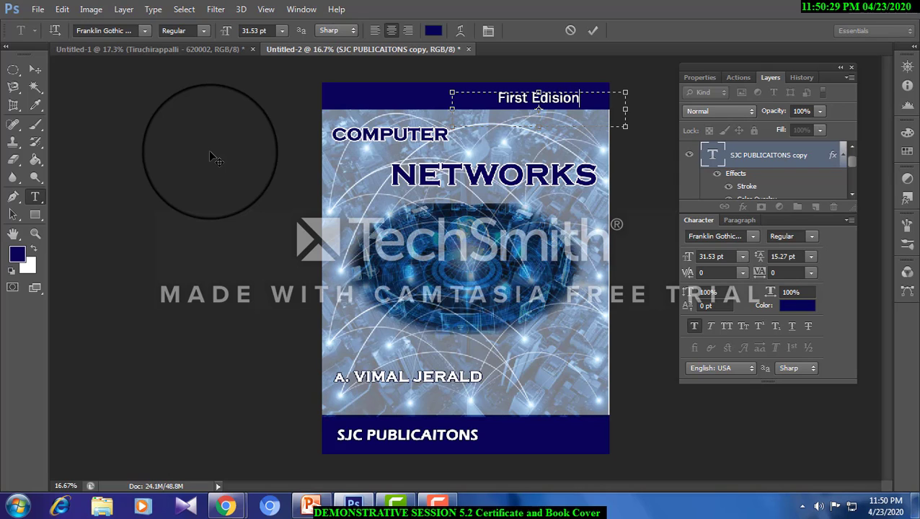
{"action": "left_click", "coordinate": [36, 69]}
{"action": "left_click_drag", "start_coordinate": [564, 103], "coordinate": [567, 102]}
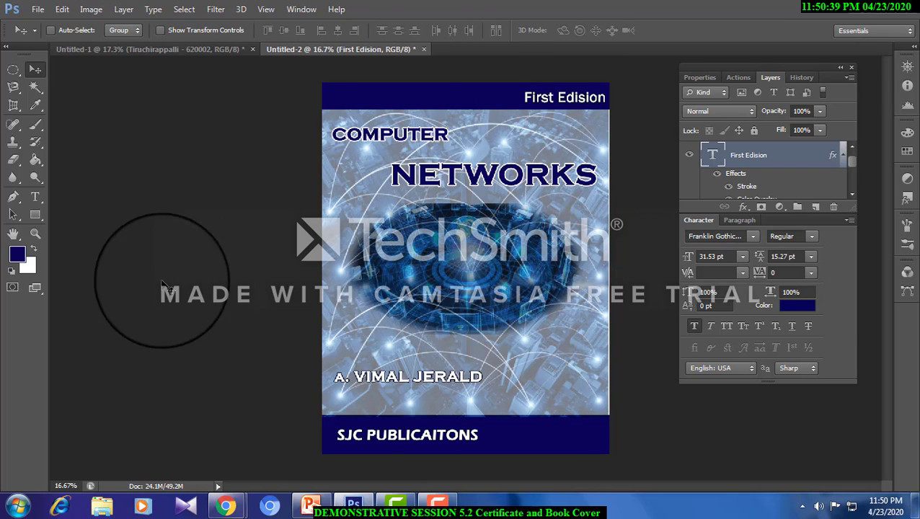
- Inspect the title area of the cover up close at 50% and fit the whole cover back on screen
{"action": "left_click", "coordinate": [33, 233]}
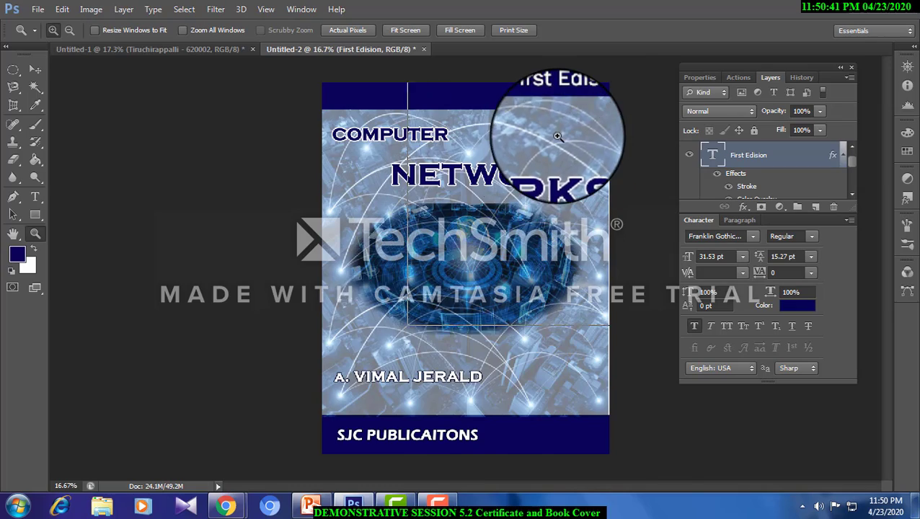
{"action": "left_click", "coordinate": [552, 137]}
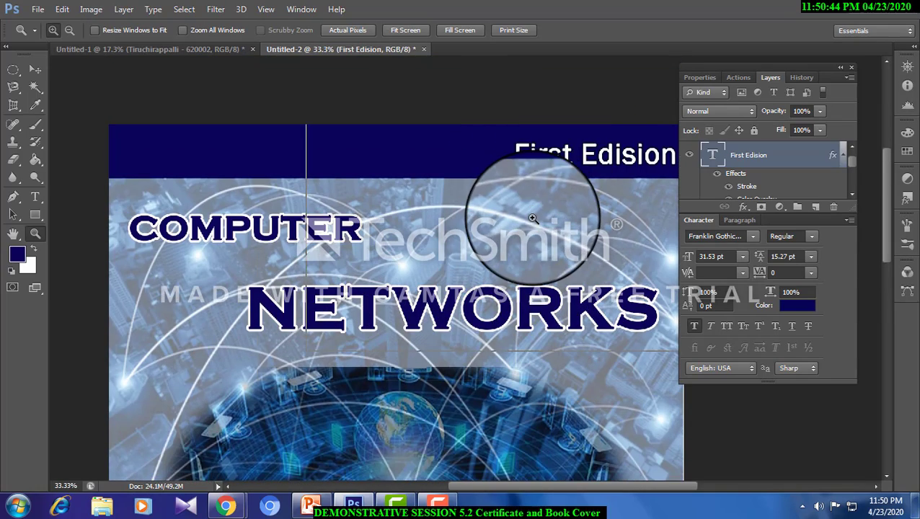
{"action": "left_click", "coordinate": [532, 219]}
{"action": "scroll", "coordinate": [530, 216], "scroll_direction": "down", "scroll_amount": 5}
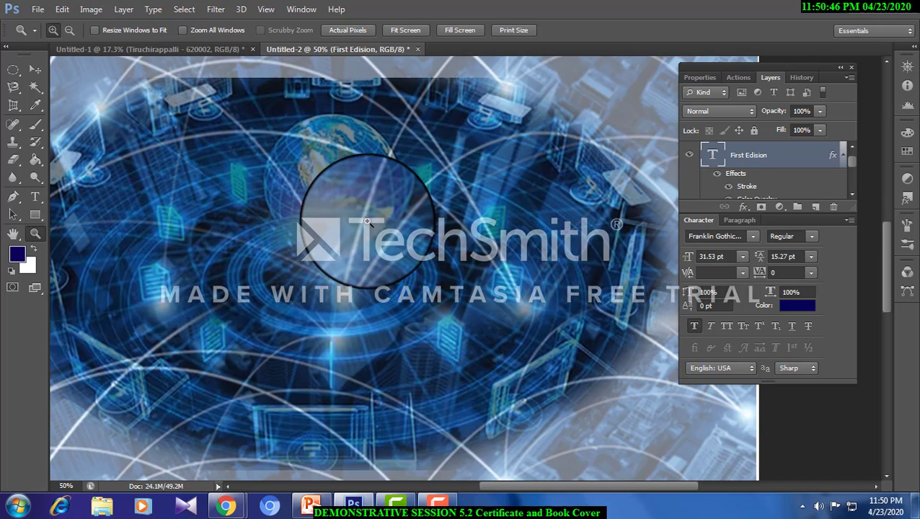
{"action": "right_click", "coordinate": [368, 222]}
{"action": "left_click", "coordinate": [400, 236]}
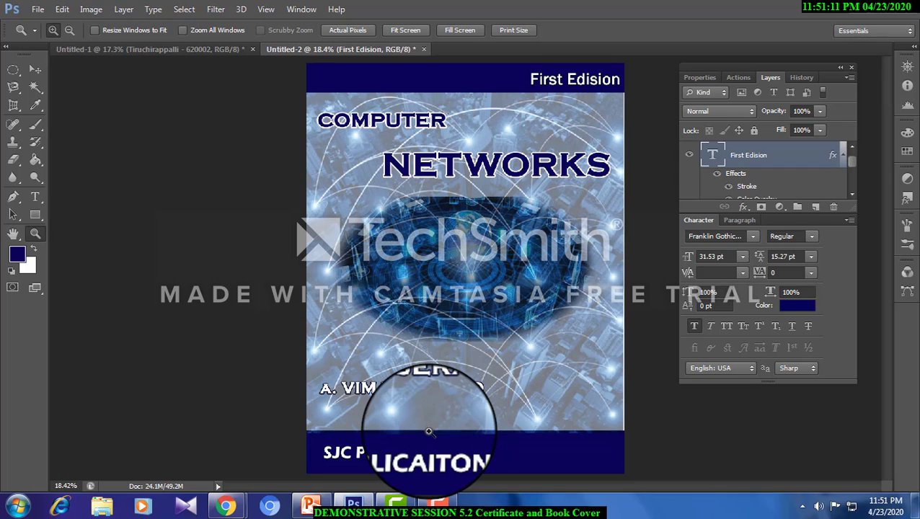
{"action": "left_click", "coordinate": [437, 505]}
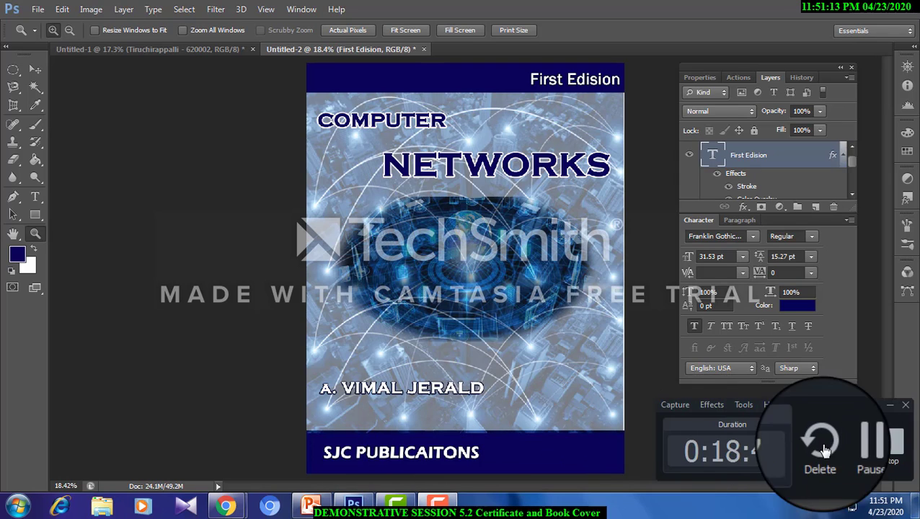